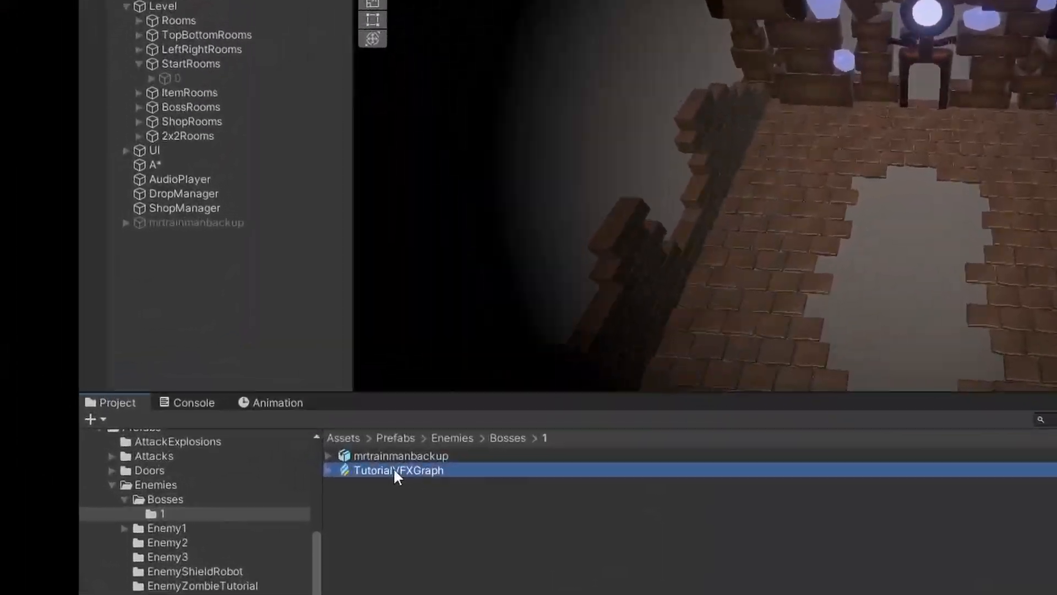
- Add the TutorialVFXGraph asset to the scene as a new object
left_click_drag(393, 468, 220, 265)
double_click(216, 230)
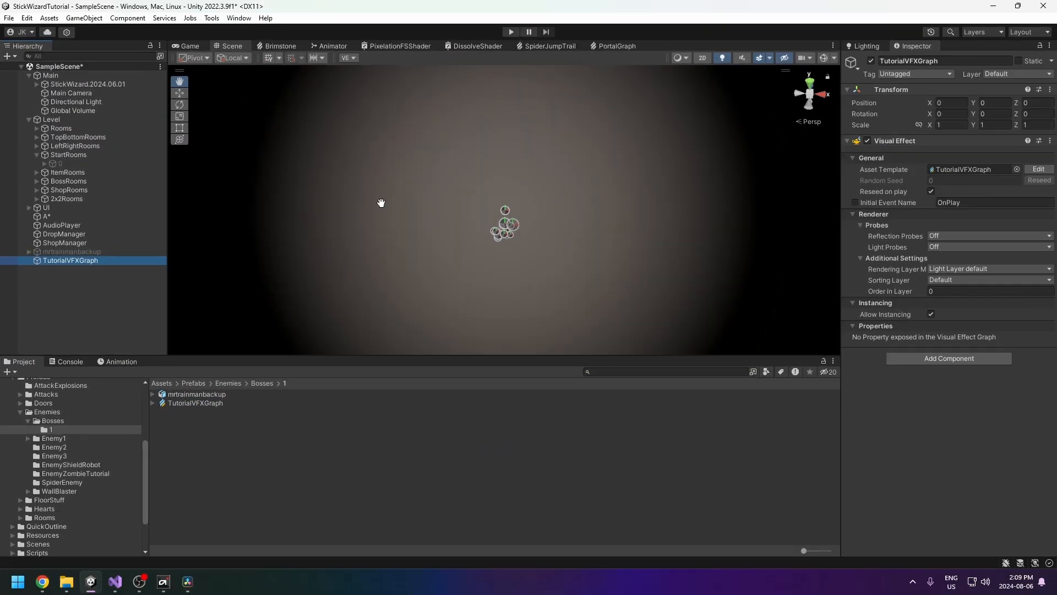
left_click_drag(512, 224, 520, 128, "alt")
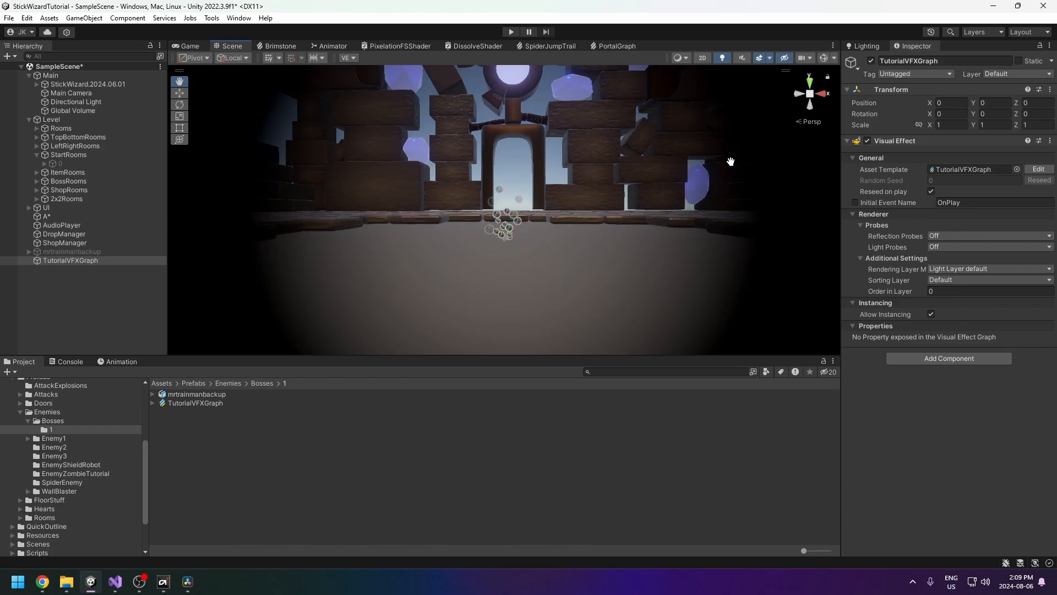
- Set the TutorialVFXGraph object's Y position to 9.39 and open its visual effect graph for editing
left_click(1019, 104)
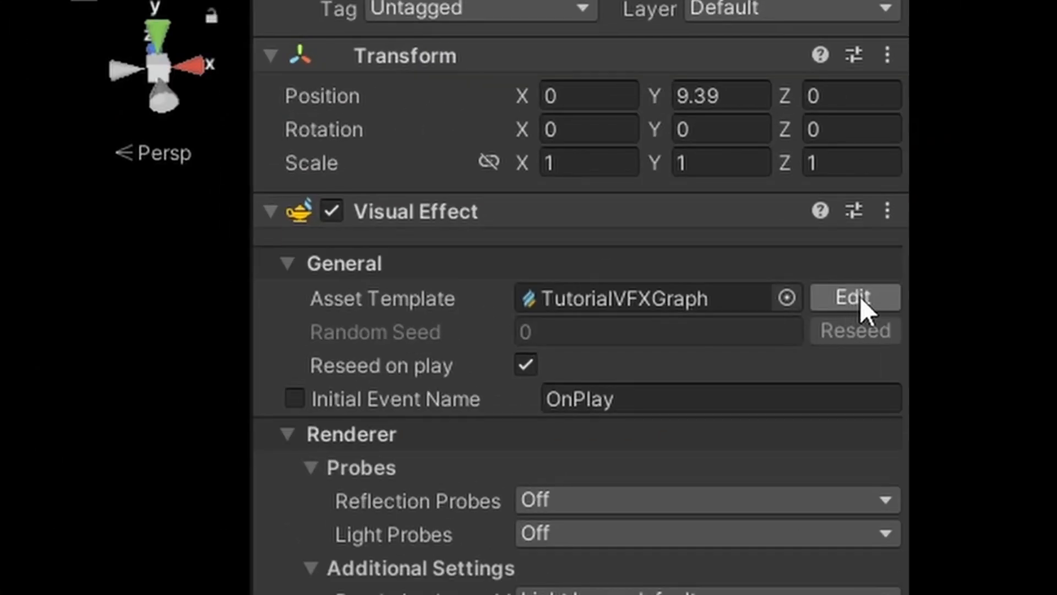
left_click(845, 298)
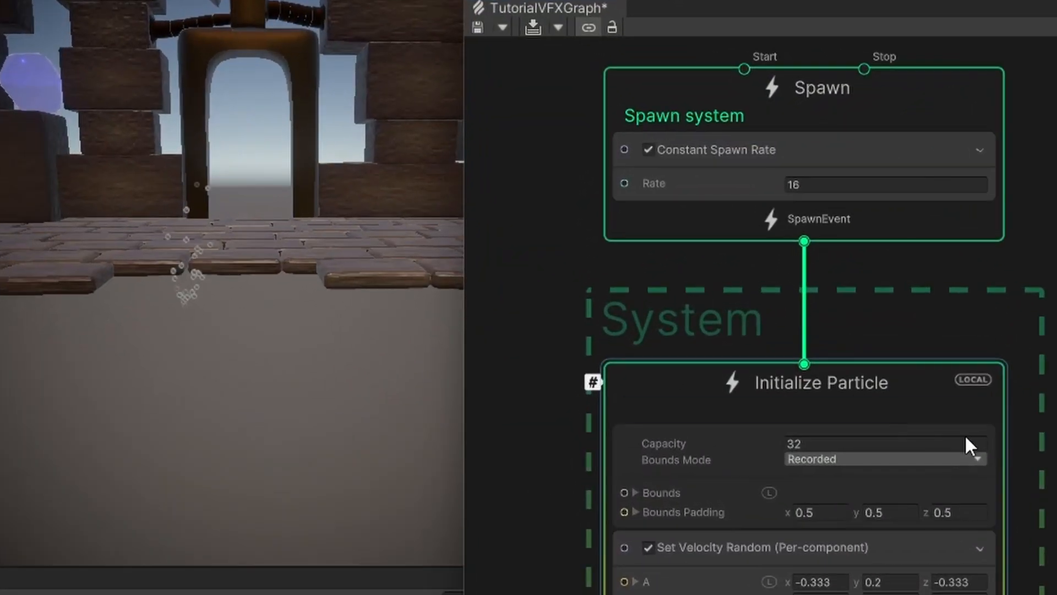
- Delete the Set Velocity Random (Per-component) block from the Initialize Particle context
middle_click_drag(824, 422, 824, 281)
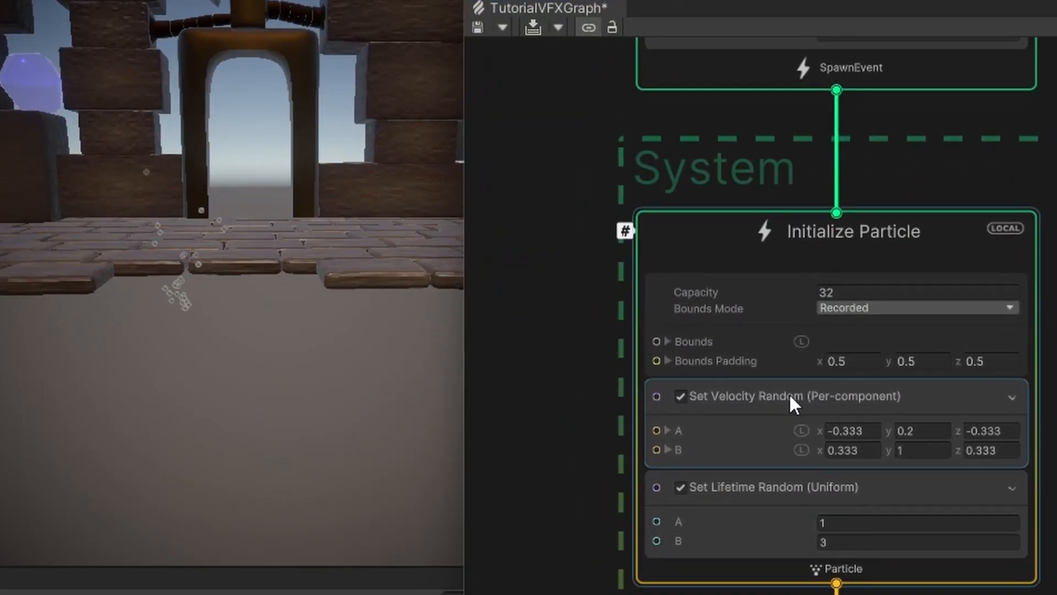
left_click(864, 394)
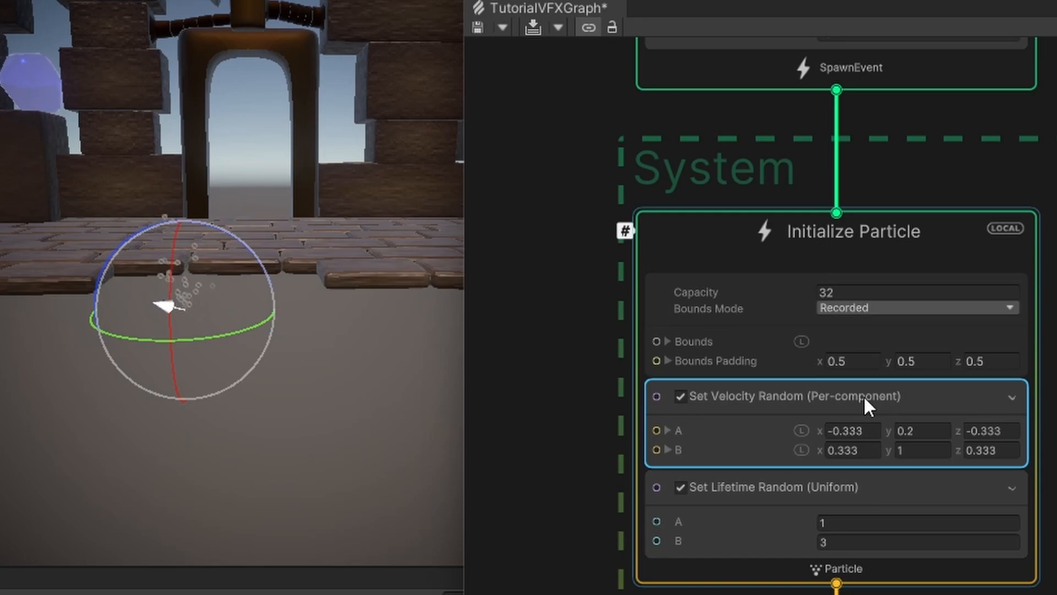
key("Delete")
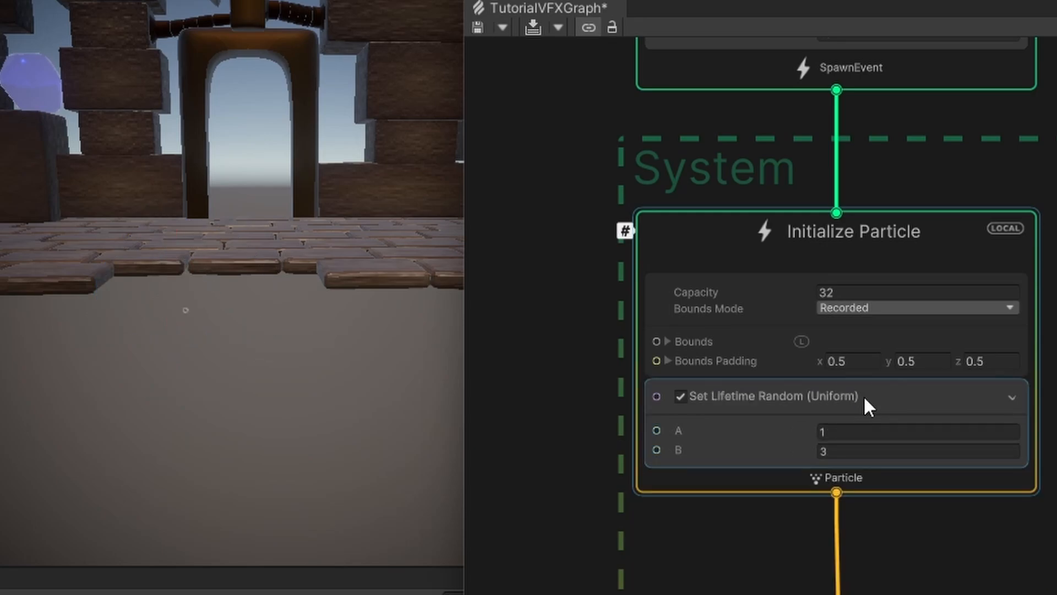
- Add a Set Position (Shape: Arc Circle) block to the Initialize Particle context
key("space")
type("circle")
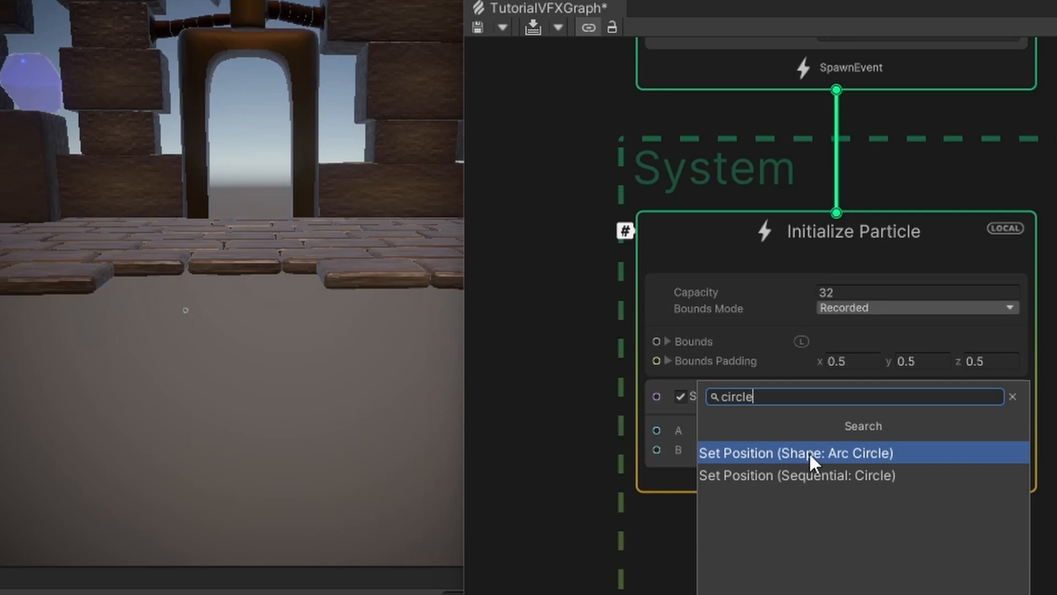
left_click(804, 452)
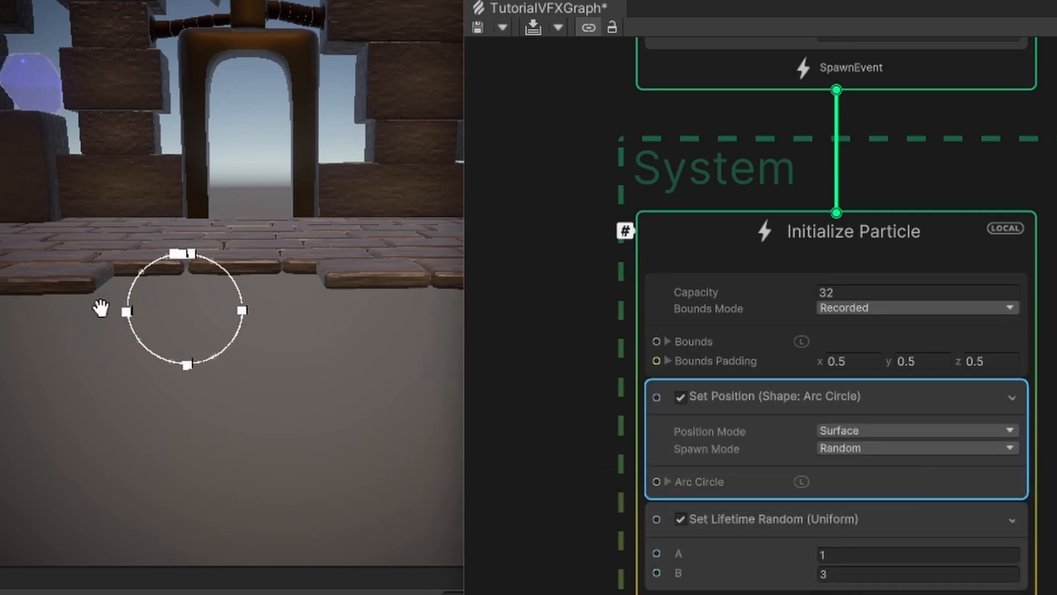
scroll(165, 387, "up", 10)
middle_click_drag(196, 352, 352, 397)
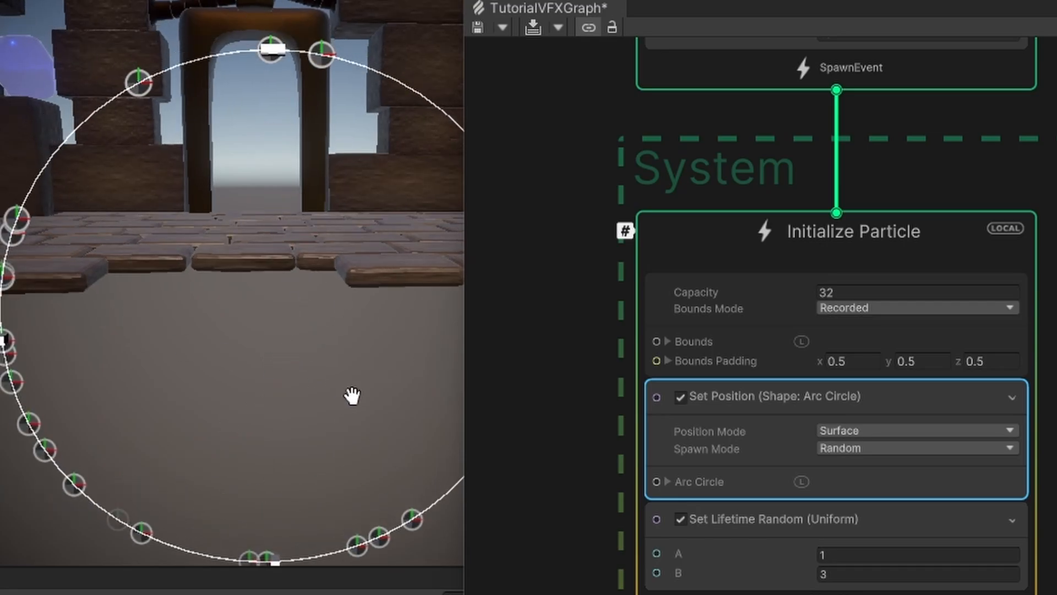
scroll(307, 382, "down", 4)
middle_click_drag(299, 340, 256, 346)
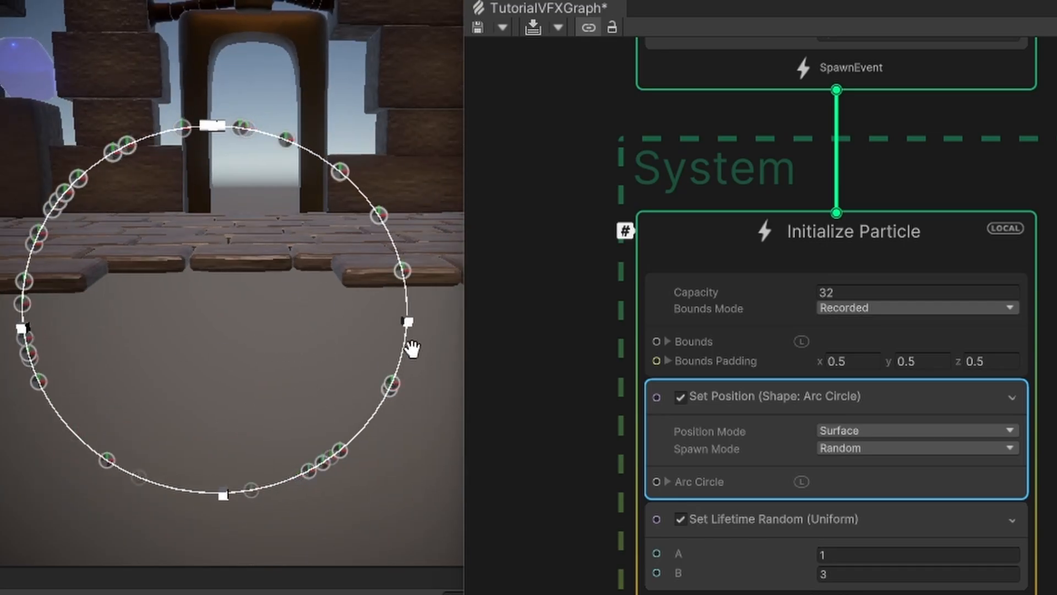
scroll(287, 314, "down", 2)
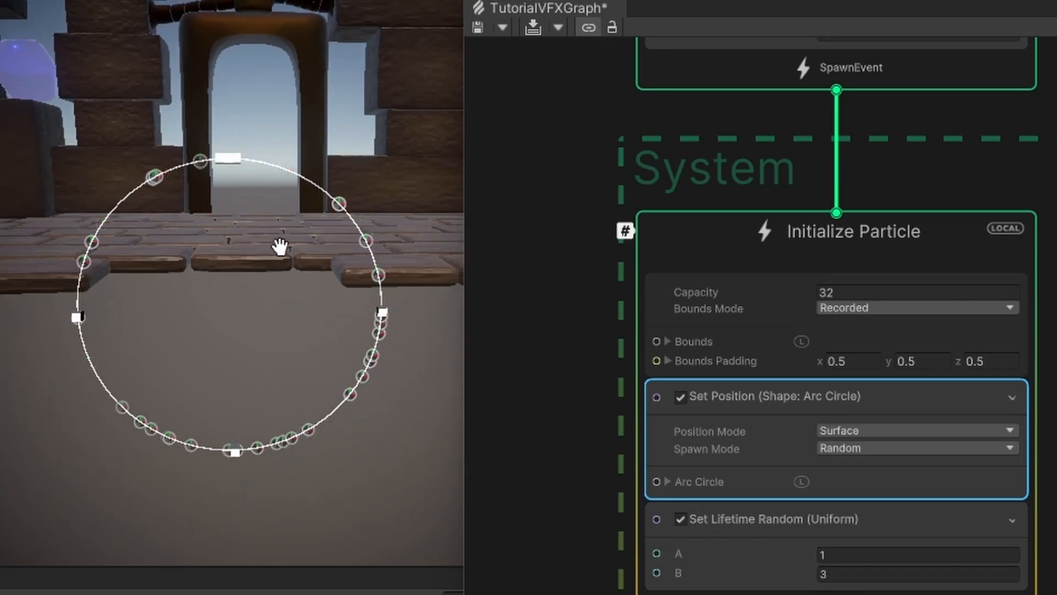
scroll(557, 370, "down", 3)
- Create a Get Attribute: position node in the empty area beside the particle system
left_click_drag(804, 553, 797, 410)
middle_click_drag(579, 402, 760, 395)
right_click(634, 388)
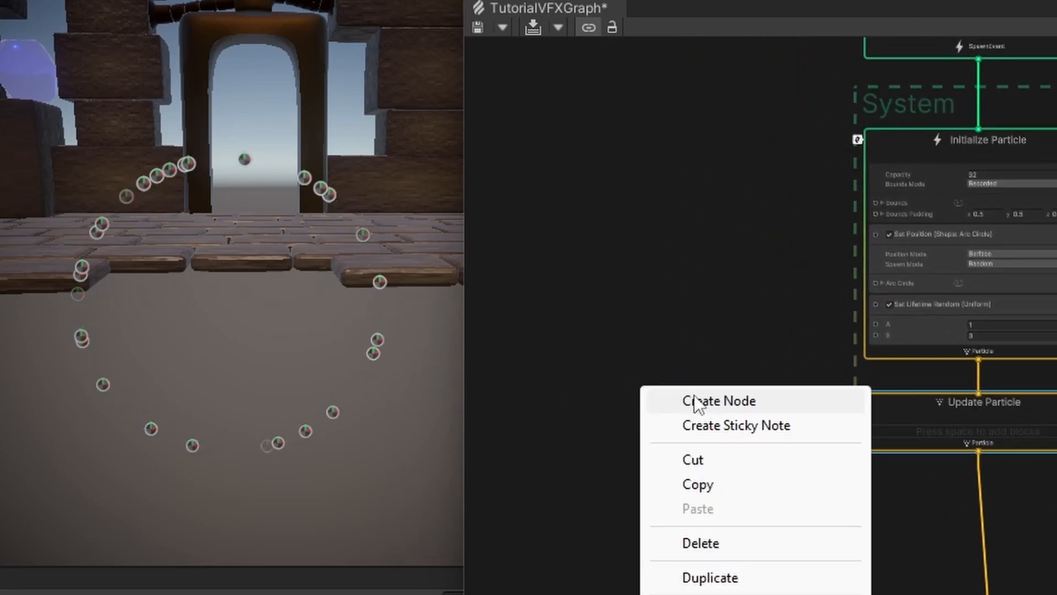
left_click(696, 401)
type("get posit")
key("Return")
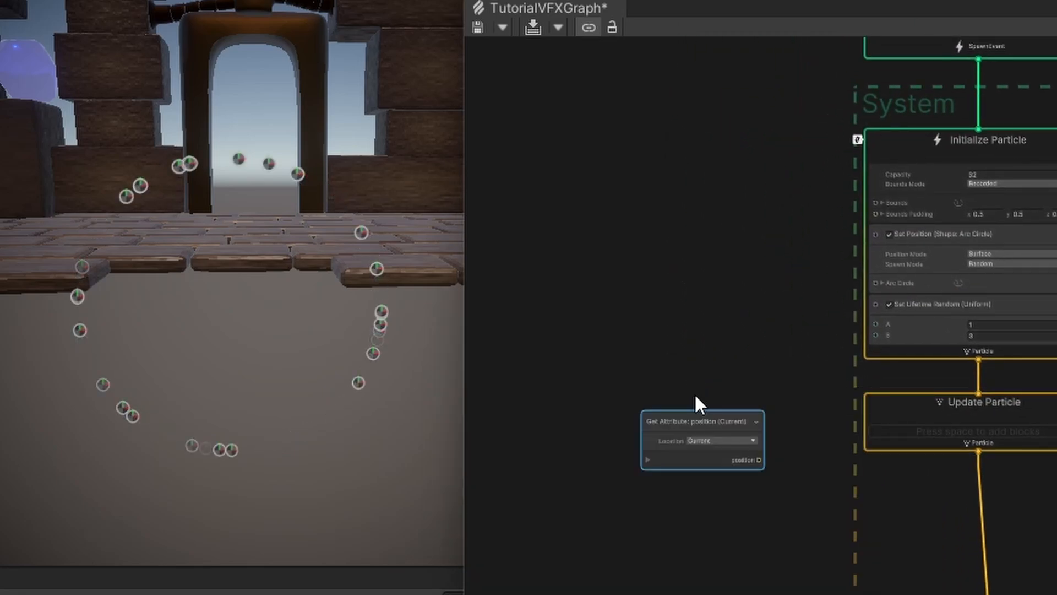
left_click_drag(698, 430, 644, 353)
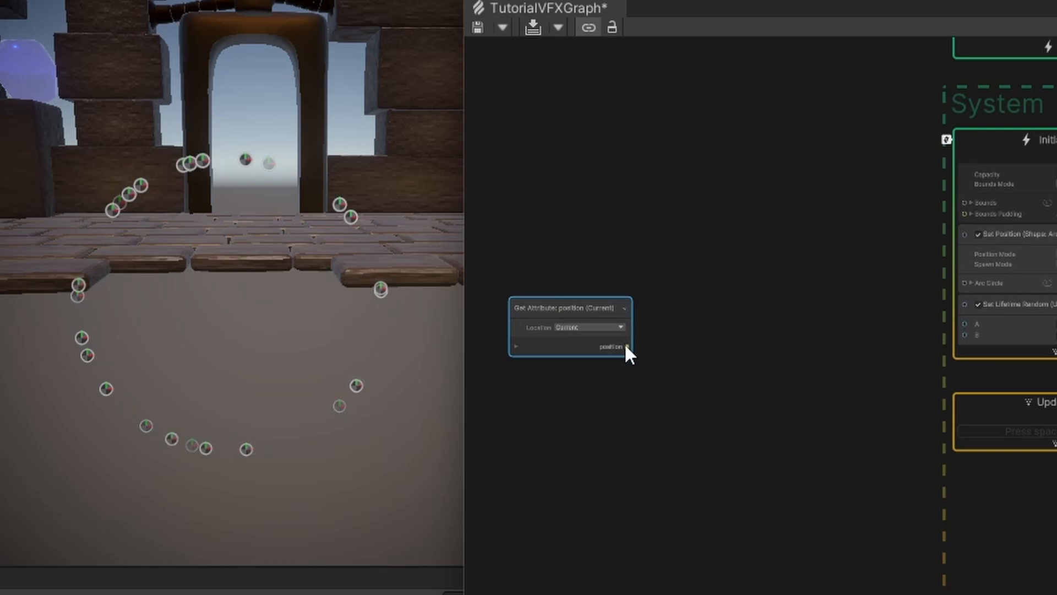
- Create a Cross Product node fed by the output of the Get Attribute: position node
key("space")
type("cross pro")
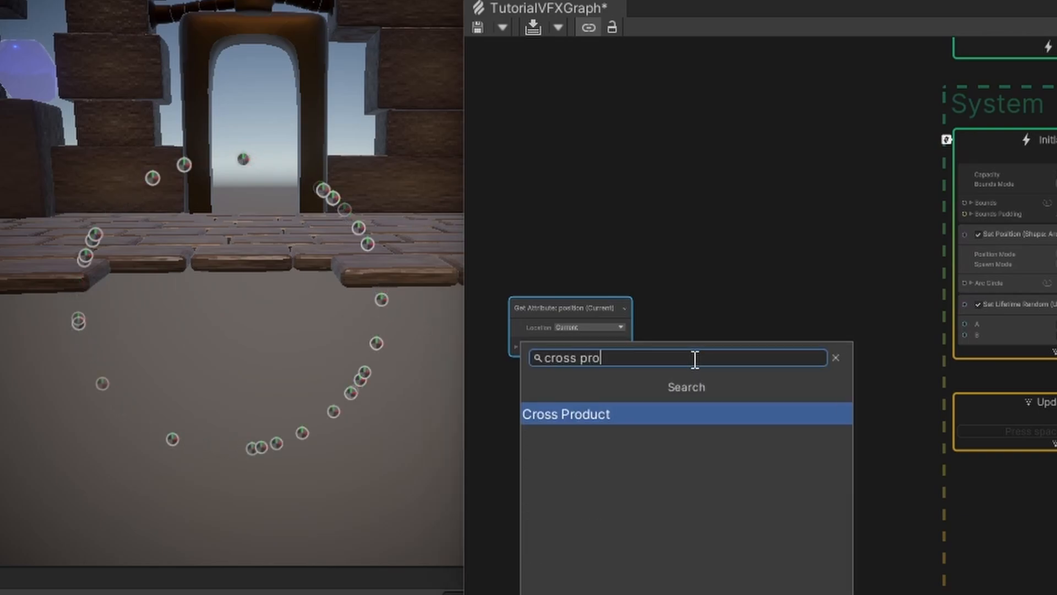
key("Return")
- Create a Vector3 node with Y set to 1 and connect it to input B of the Cross Product node
right_click(698, 491)
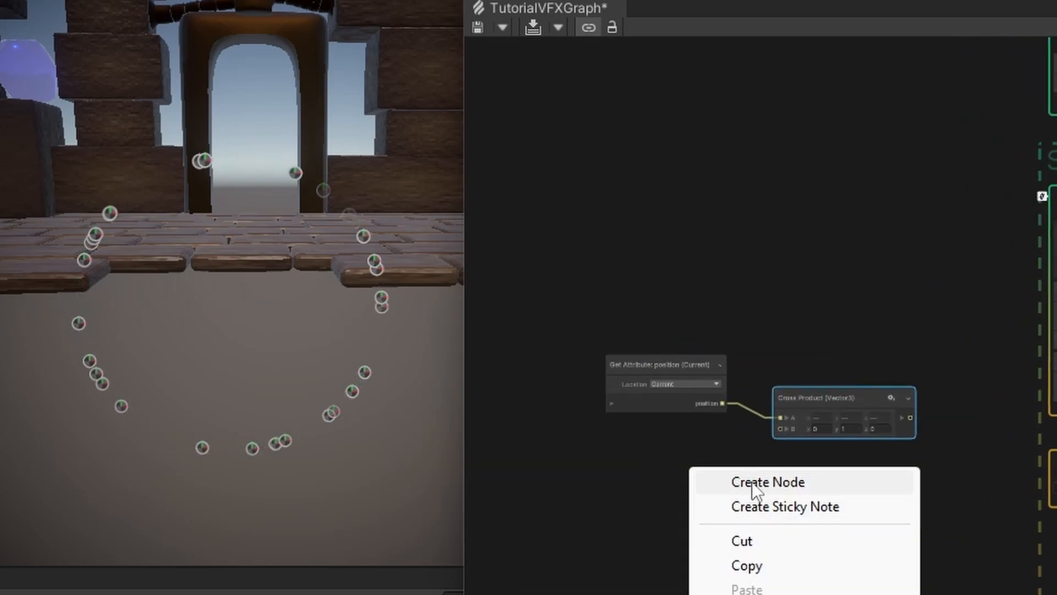
left_click(750, 482)
type("vecto")
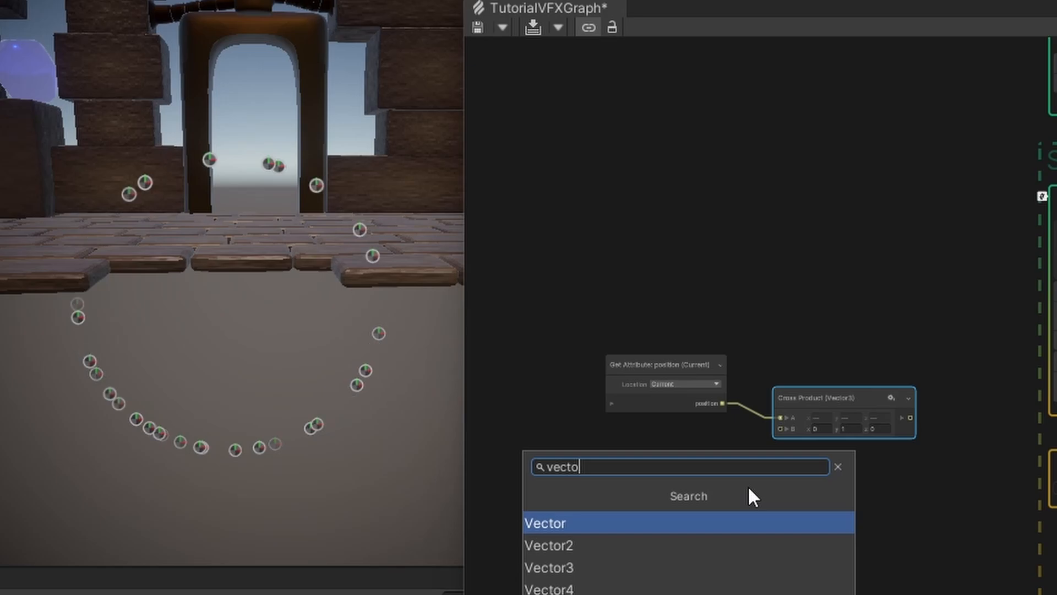
type("r3")
key("Return")
left_click(661, 497)
type("1")
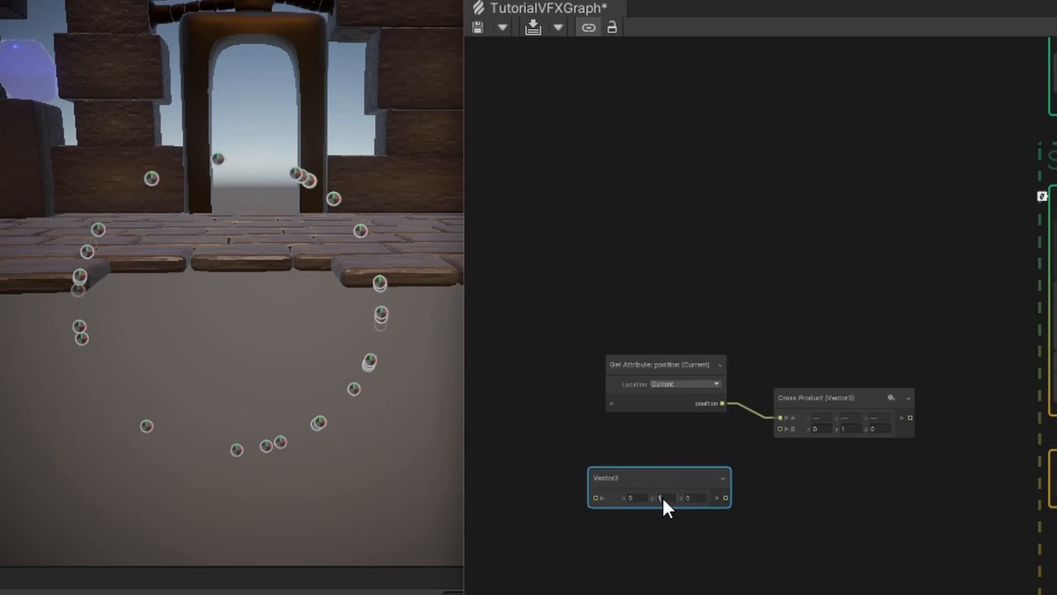
left_click_drag(718, 505, 721, 488)
left_click_drag(729, 481, 776, 430)
- Add a Set Velocity block to the Update Particle context and feed it from the Cross Product output
middle_click_drag(867, 479, 720, 514)
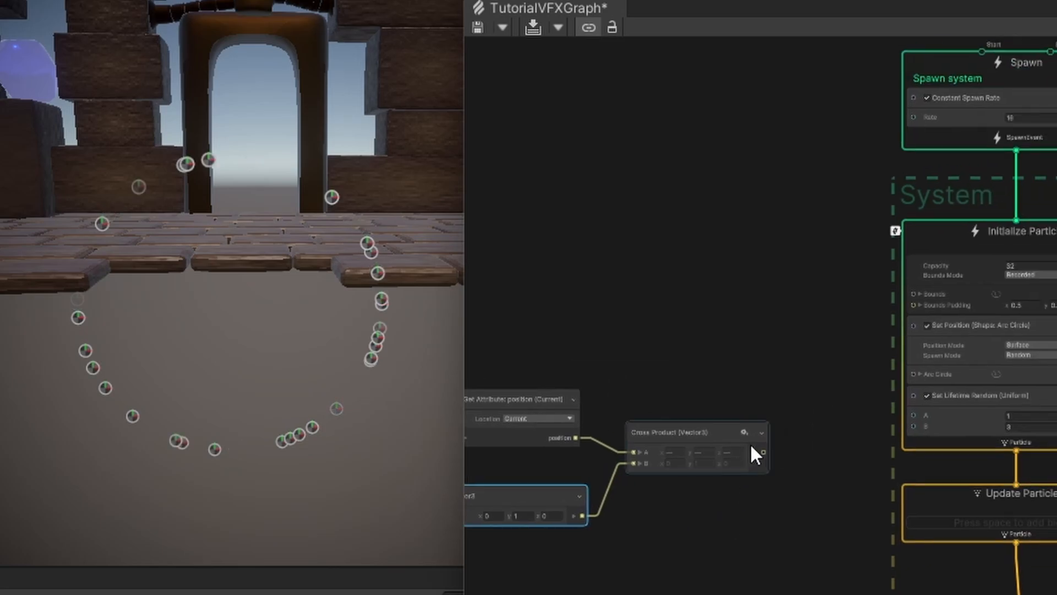
left_click_drag(766, 452, 1007, 491)
type("set v")
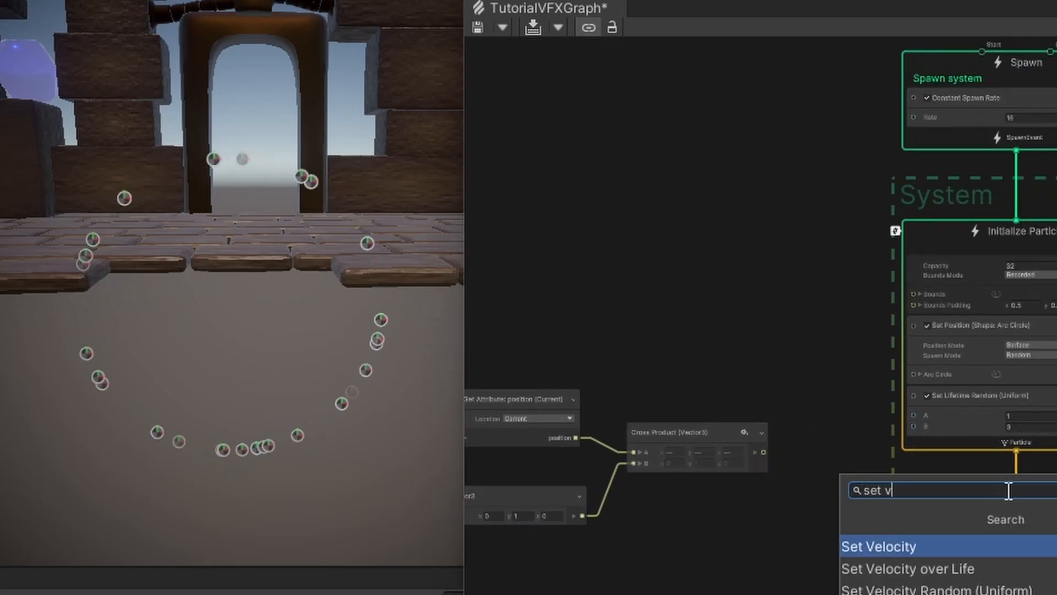
type("eloci")
key("Return")
left_click_drag(752, 453, 909, 464)
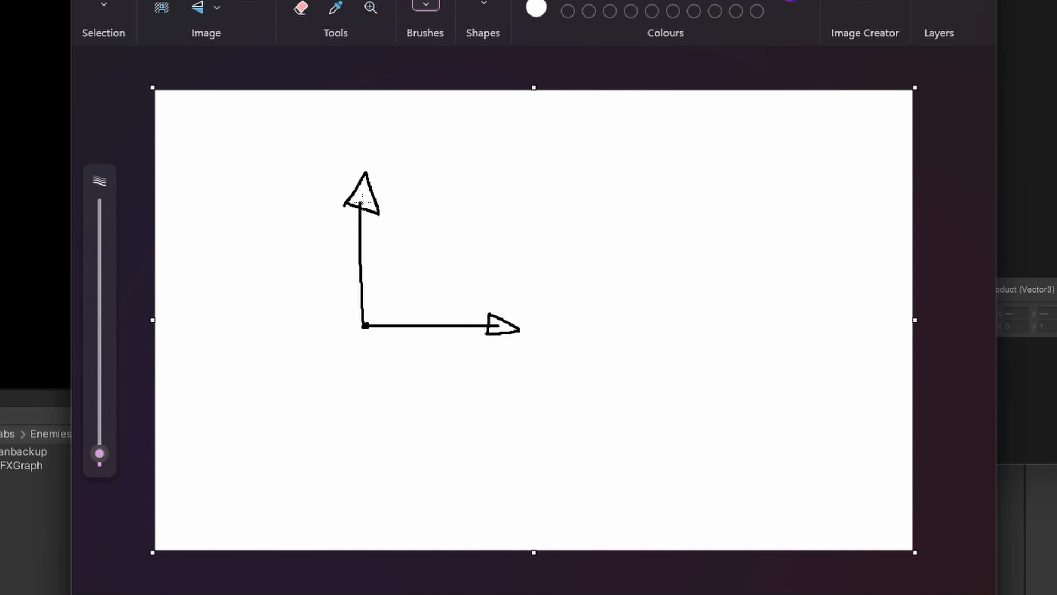
- Undo the last stroke in the vector sketch and close the drawing without saving, returning to Unity
key("ctrl+z")
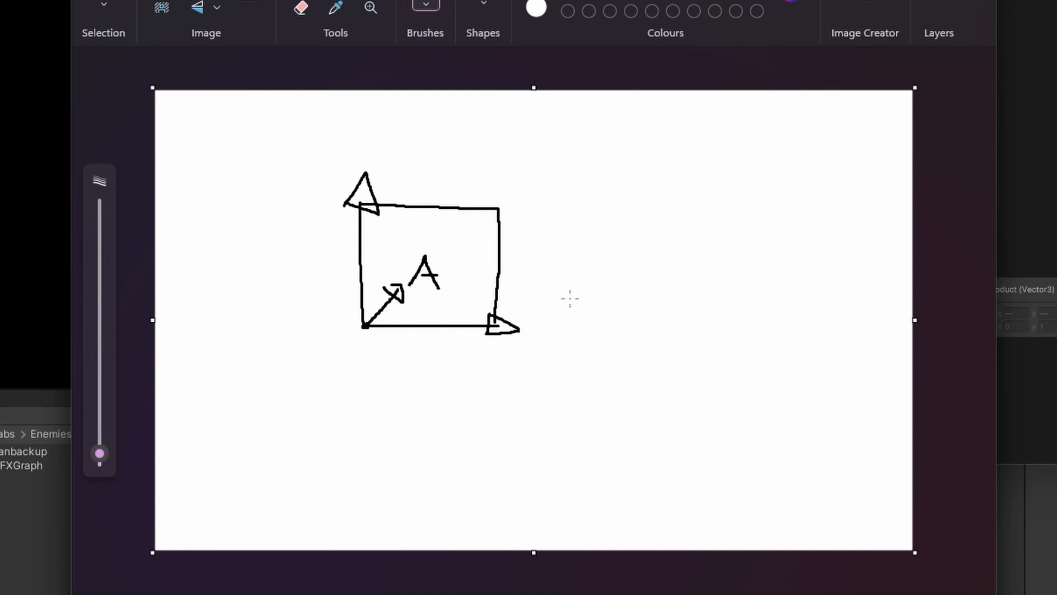
key("alt+F4")
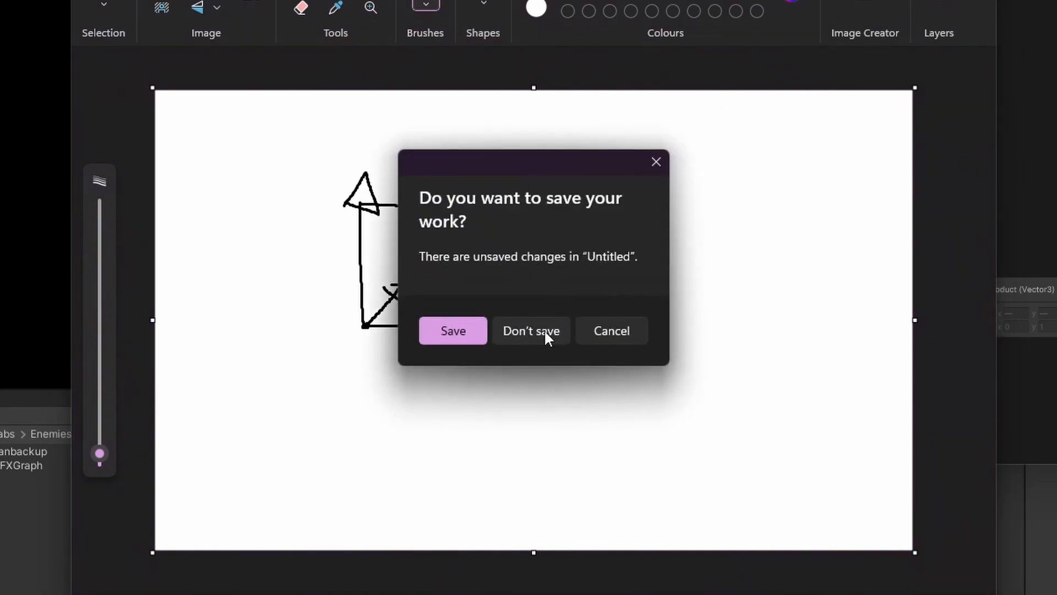
left_click(544, 329)
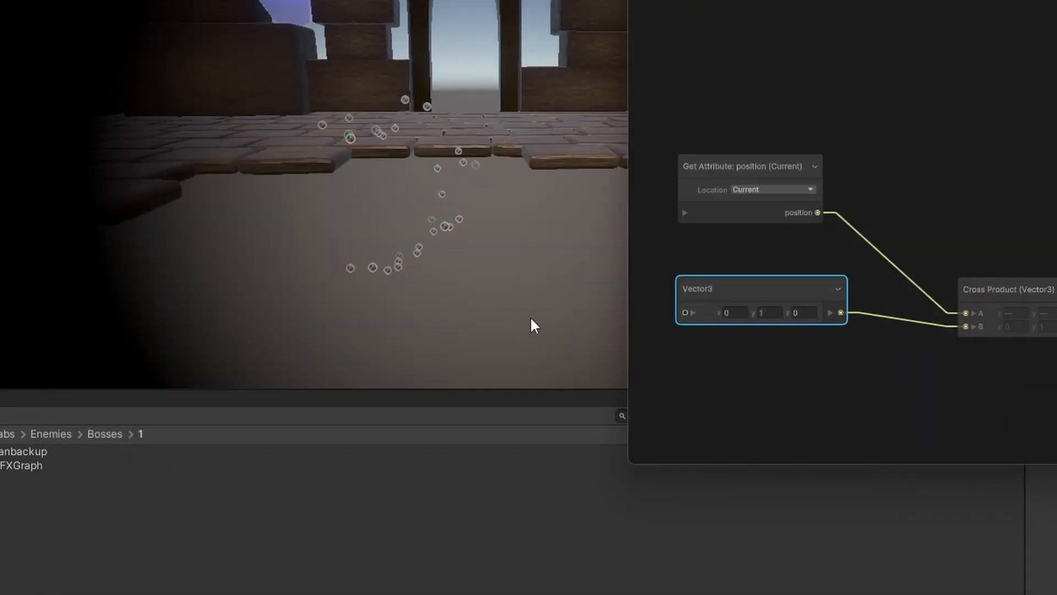
- Move the Get Attribute: position and Vector3 nodes closer to the Cross Product node
left_click(1001, 210)
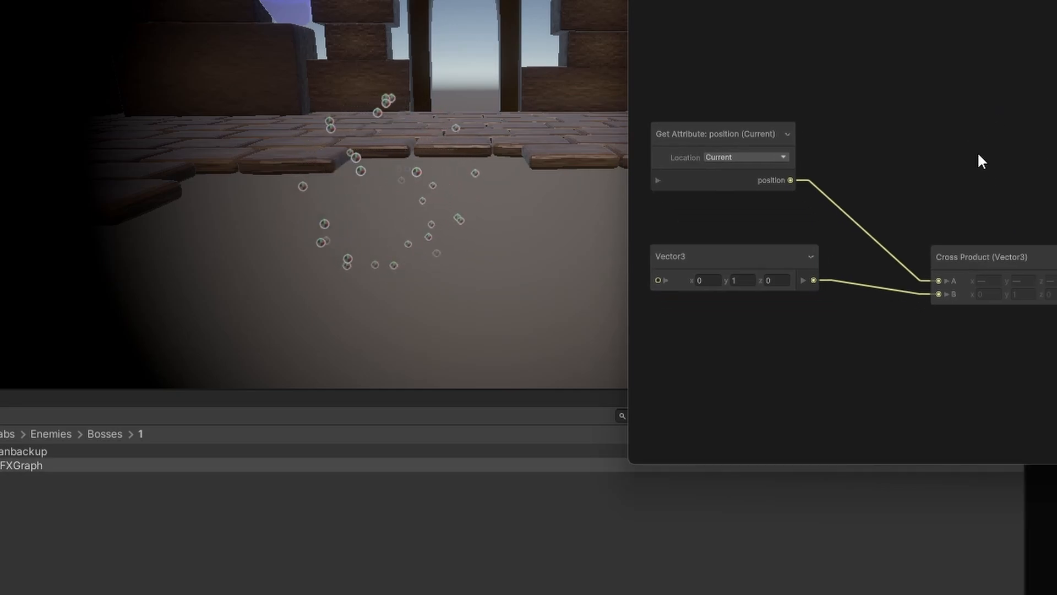
scroll(875, 177, "down", 2)
left_click_drag(842, 172, 879, 193)
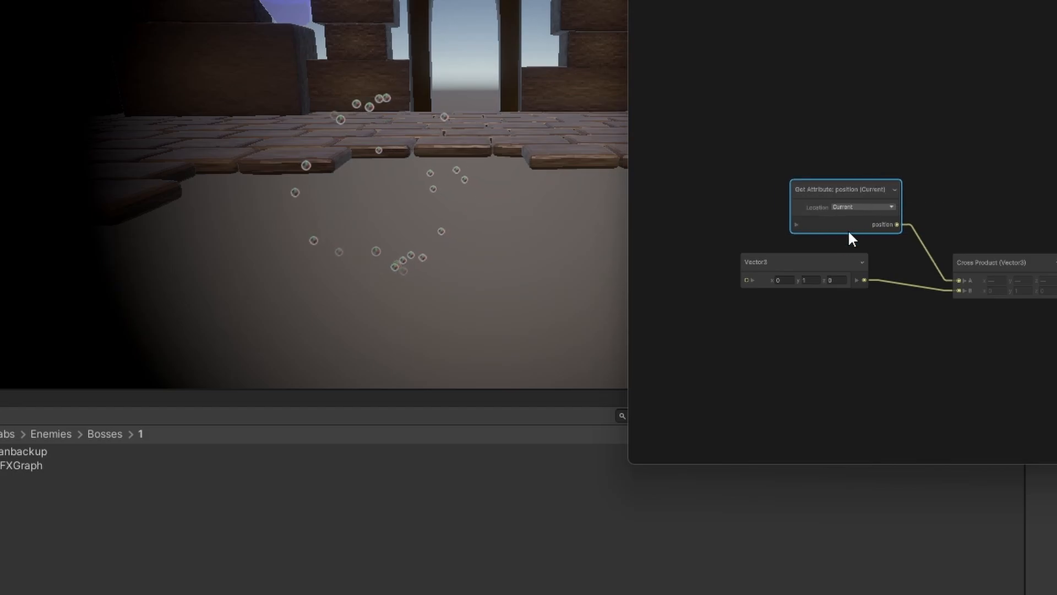
left_click_drag(833, 257, 878, 268)
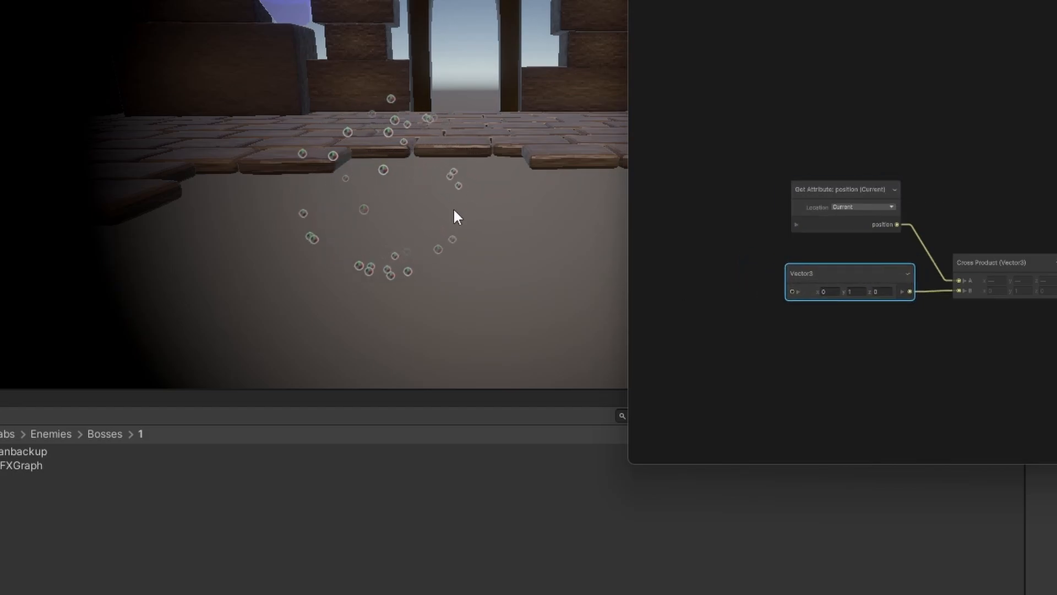
- Set the Y value of the Vector3 node to 5
left_click(853, 292)
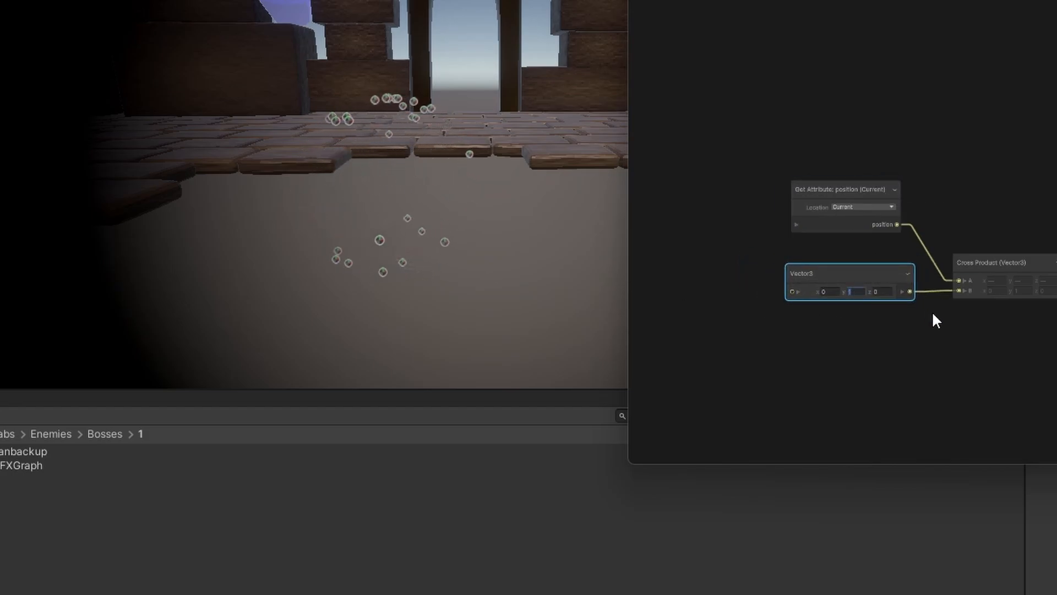
type("5")
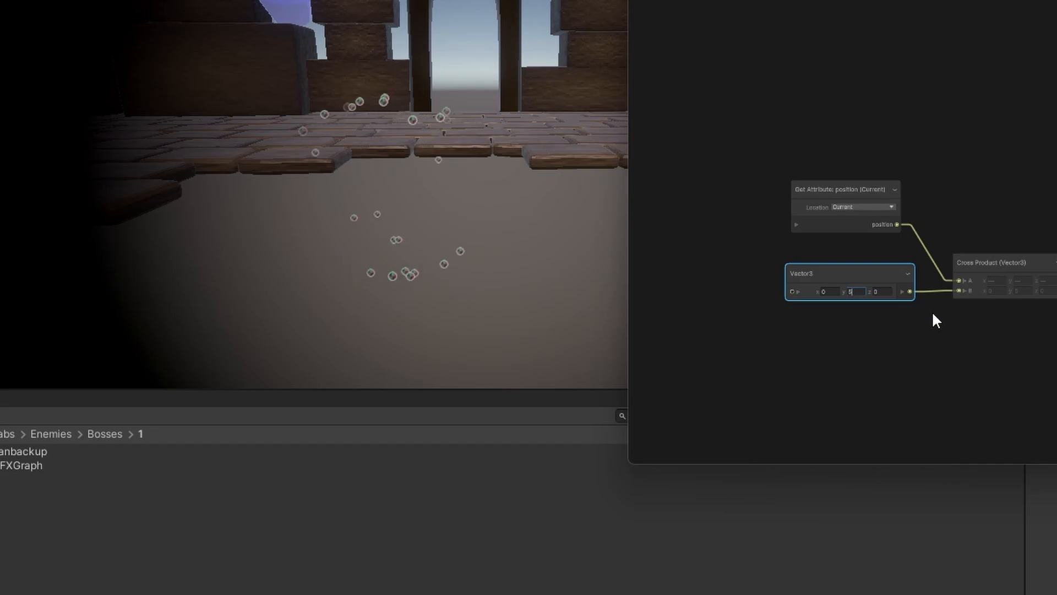
left_click(985, 87)
- Select the TutorialVFXGraph object in the scene and the graph's Set Position (Shape: Arc Circle) block to show its circle gizmo
left_click(407, 245)
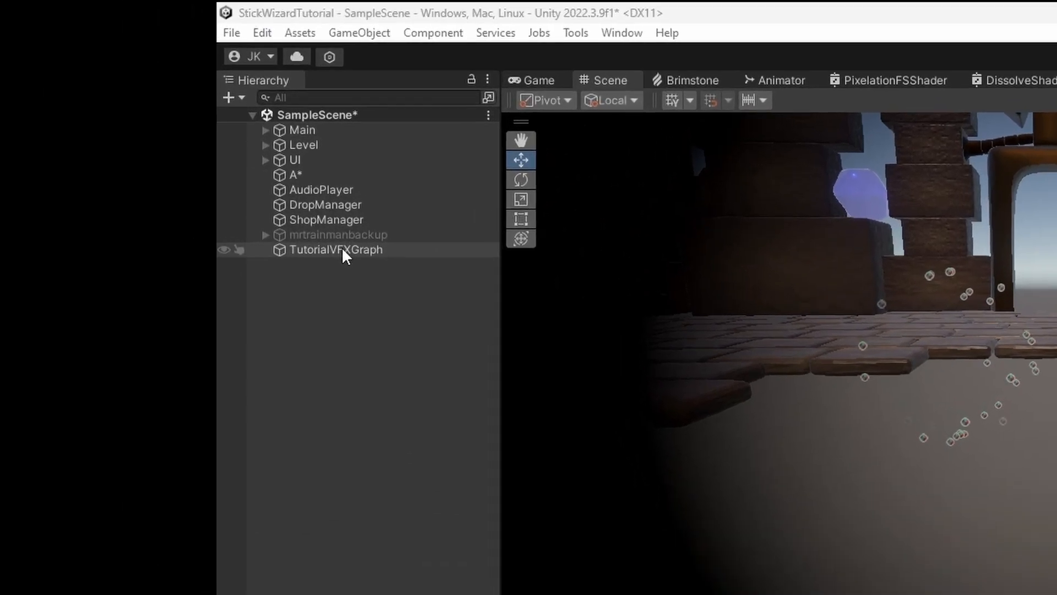
left_click(68, 145)
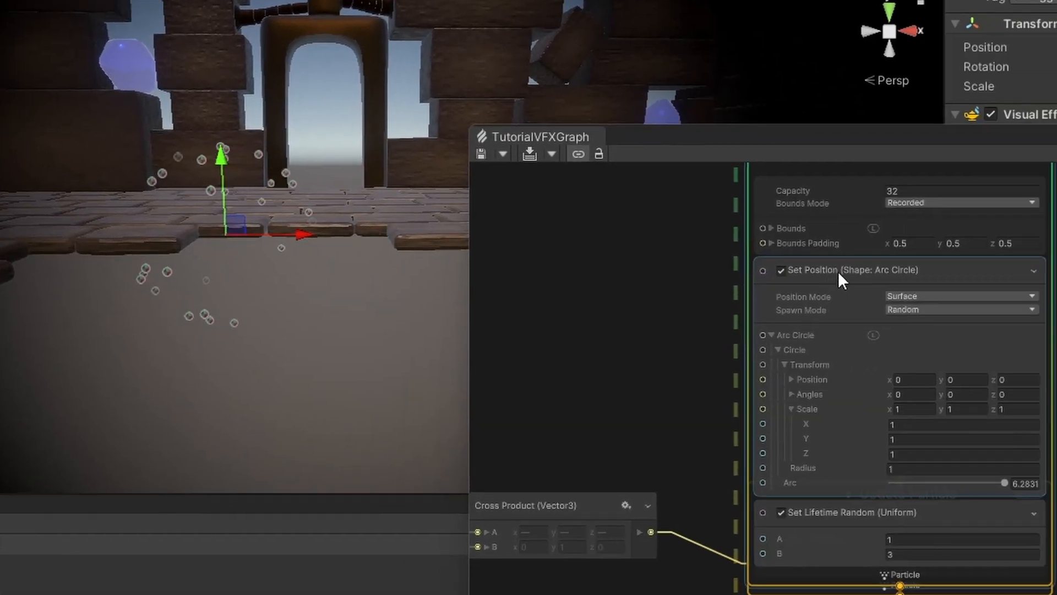
scroll(735, 274, "up", 3)
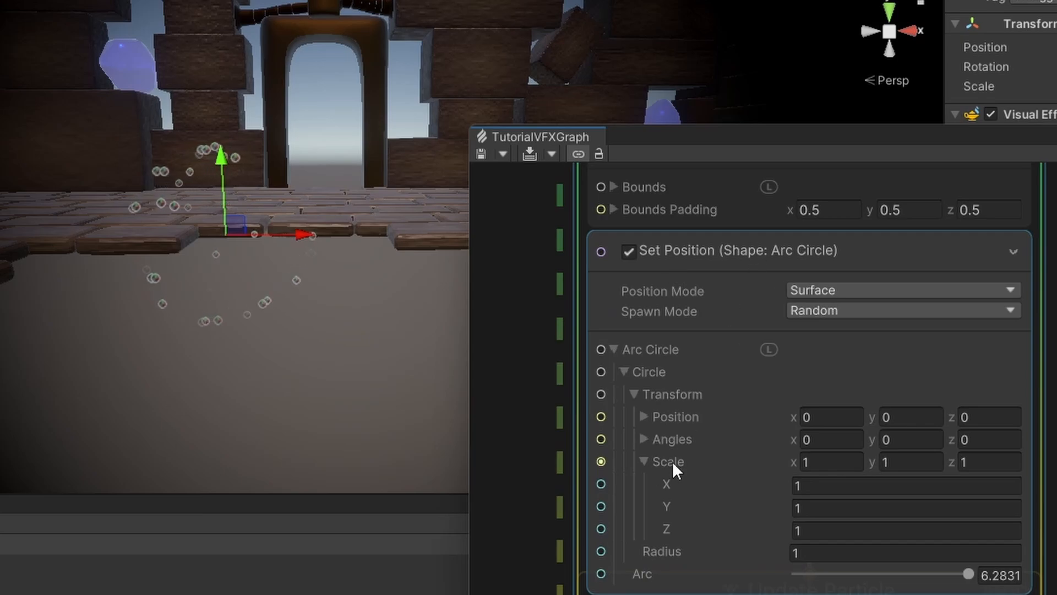
left_click(624, 373)
left_click(615, 349)
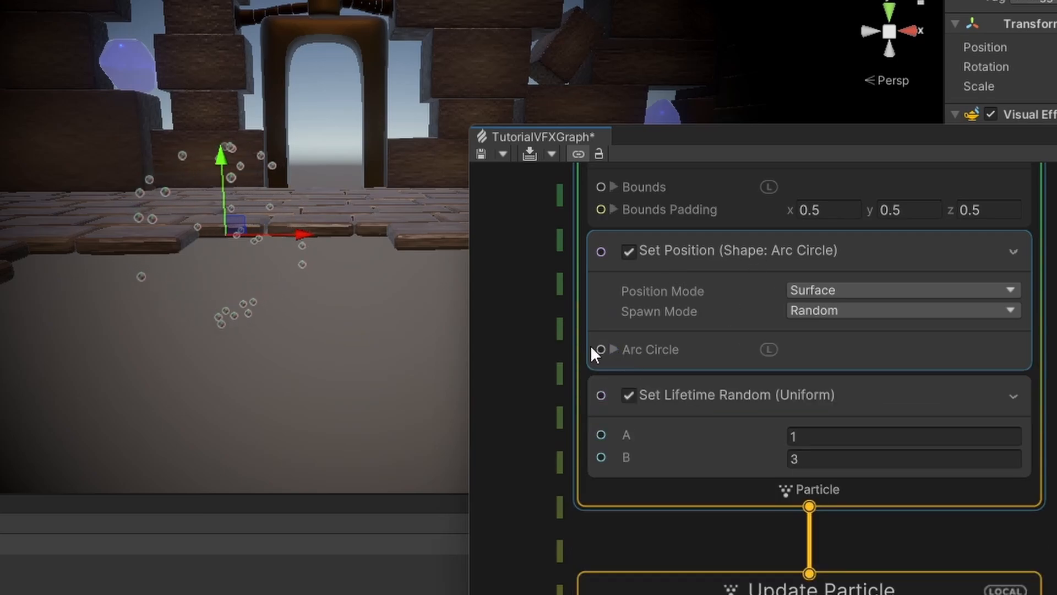
left_click(615, 349)
left_click(625, 371)
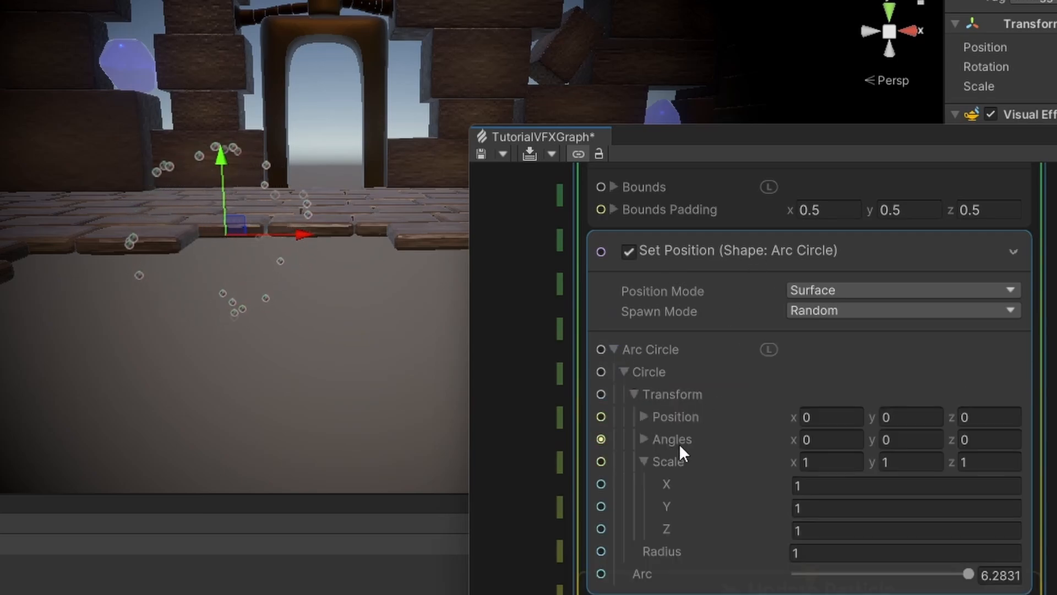
left_click(854, 355)
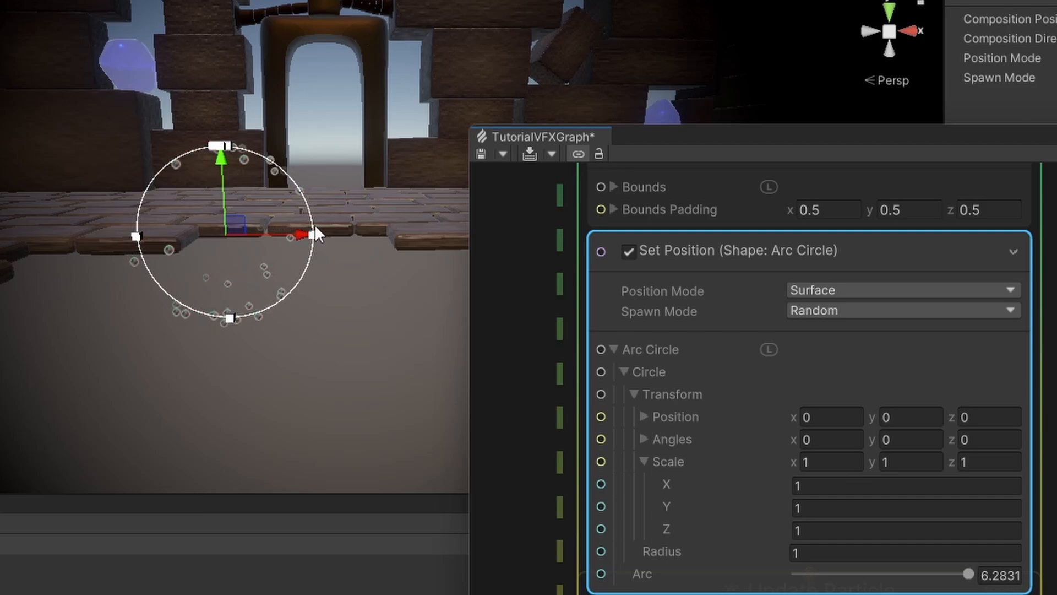
- Try a radius of about 0.79 and a partial arc of about 4.13 on the arc circle, and return the arc to 6.28
left_click_drag(312, 234, 295, 234)
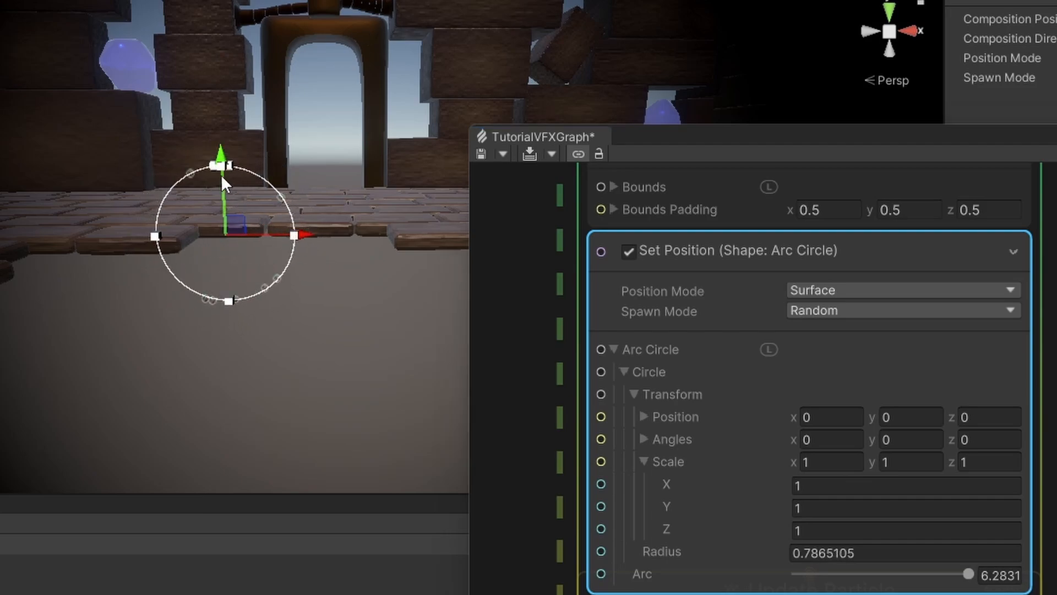
left_click_drag(968, 573, 793, 573)
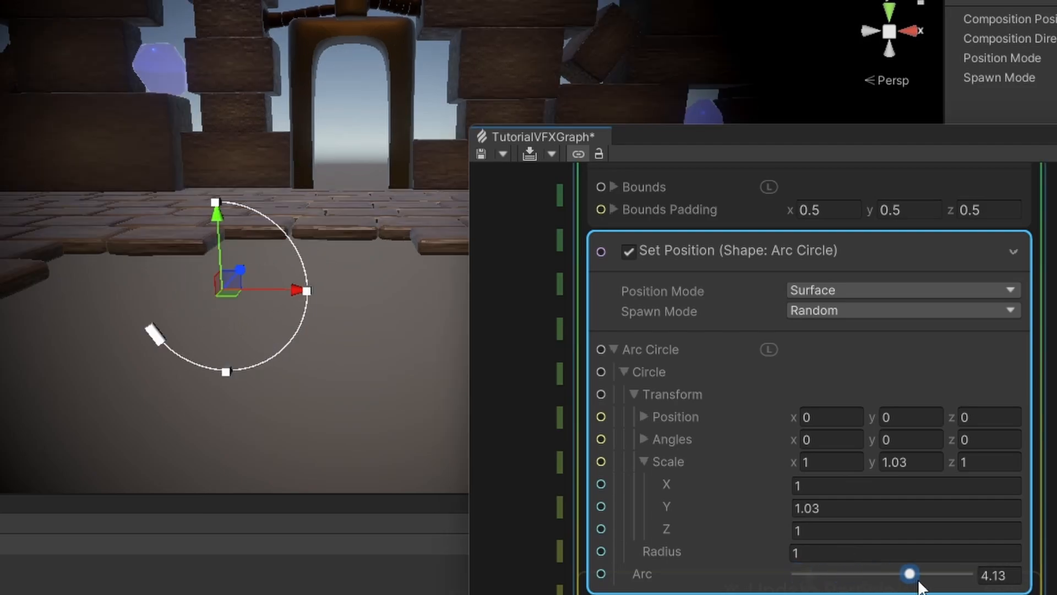
left_click_drag(919, 583, 995, 562)
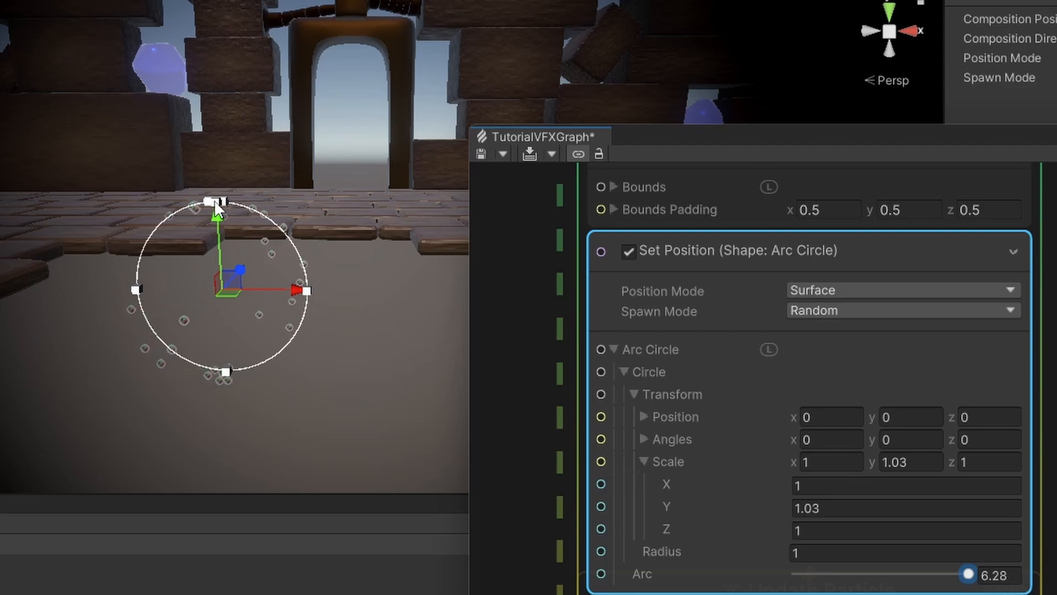
- Reshape the arc circle into an ellipse with a radius of about 1.07, scale X 0.82 and scale Y 1.33
left_click_drag(213, 201, 214, 199)
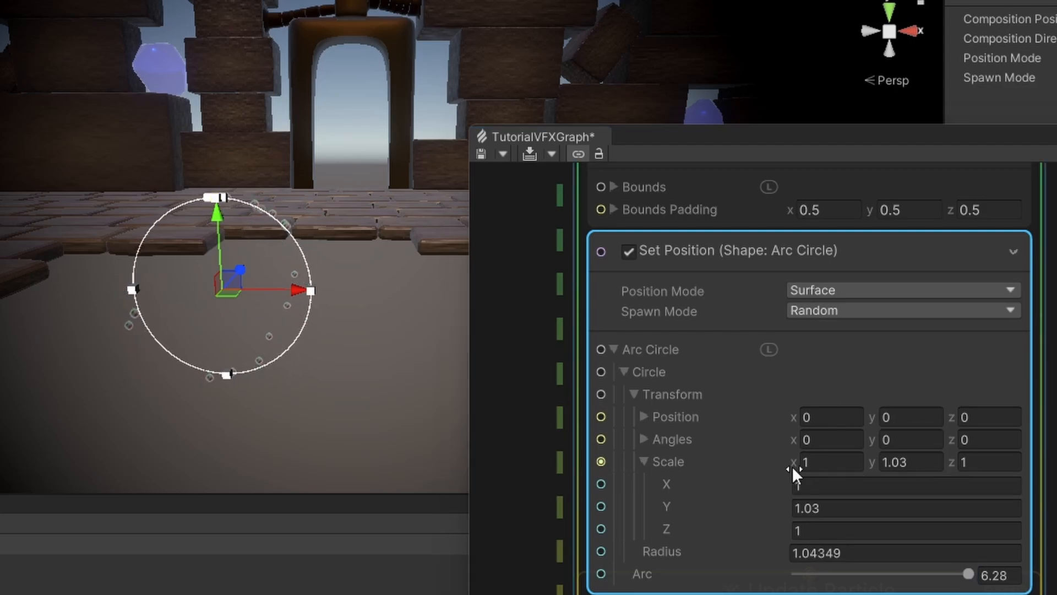
left_click_drag(796, 460, 789, 460)
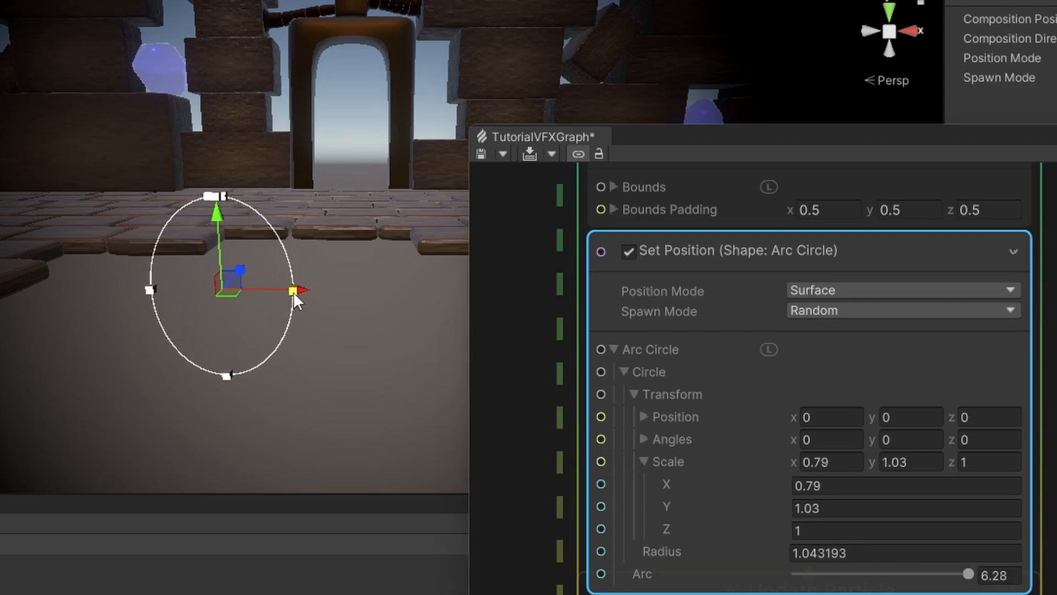
left_click_drag(293, 292, 296, 292)
left_click_drag(793, 461, 798, 460)
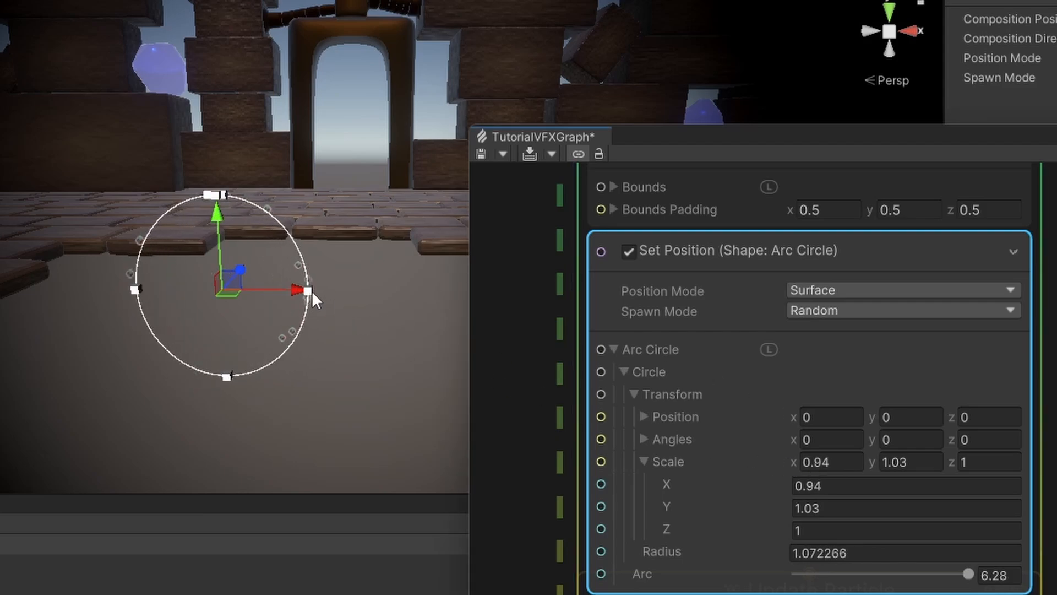
left_click_drag(135, 289, 137, 288)
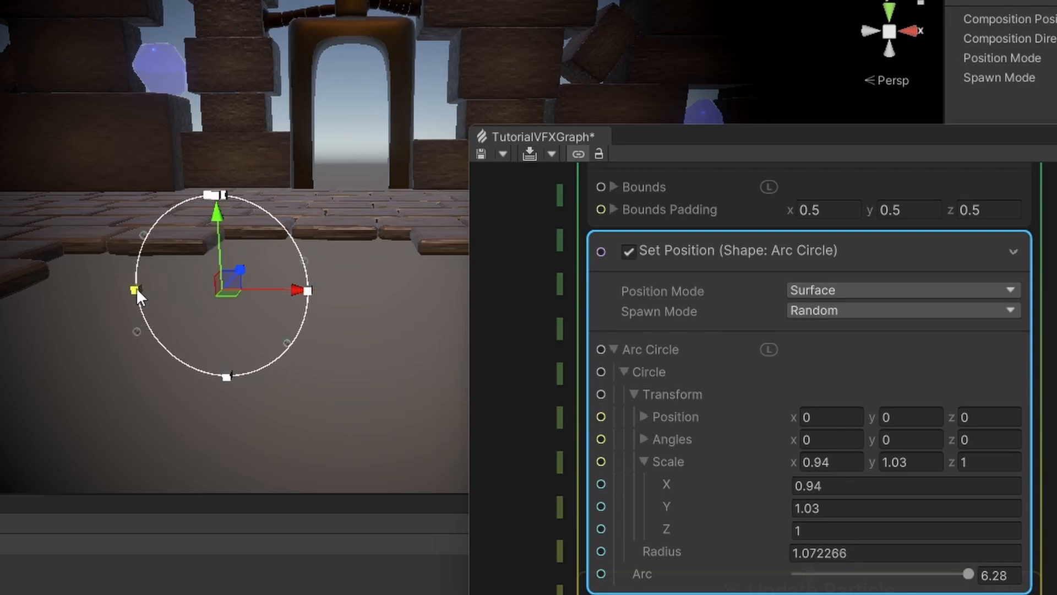
left_click_drag(871, 461, 889, 468)
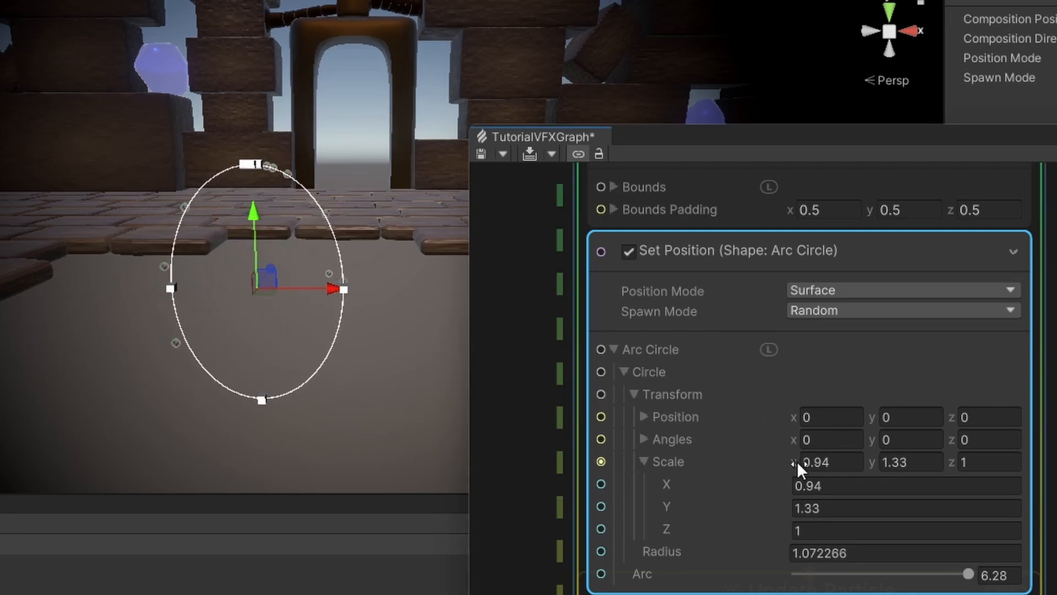
left_click_drag(797, 461, 796, 464)
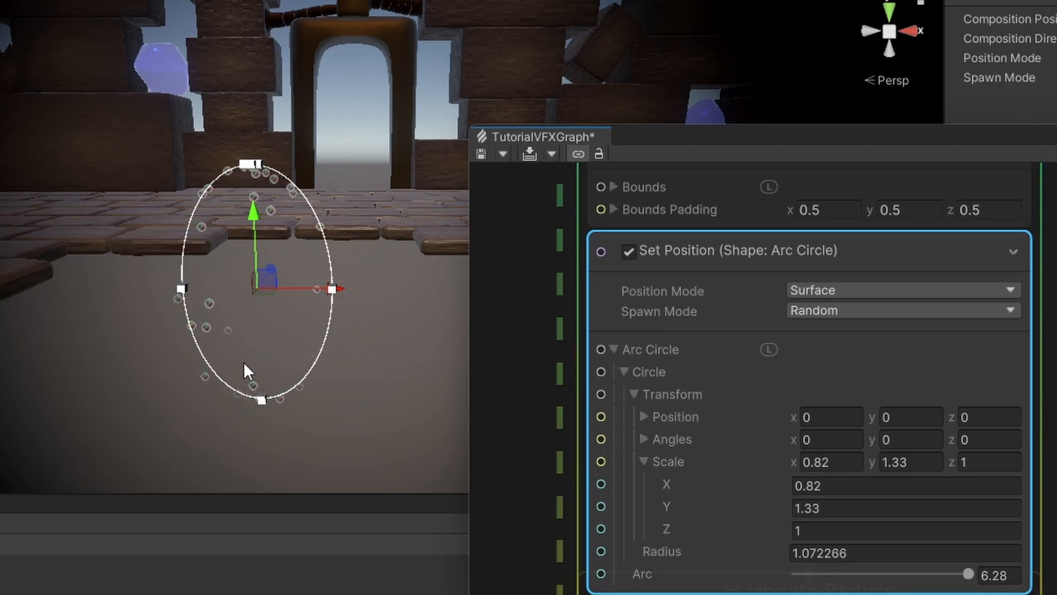
left_click_drag(267, 349, 359, 338, "alt")
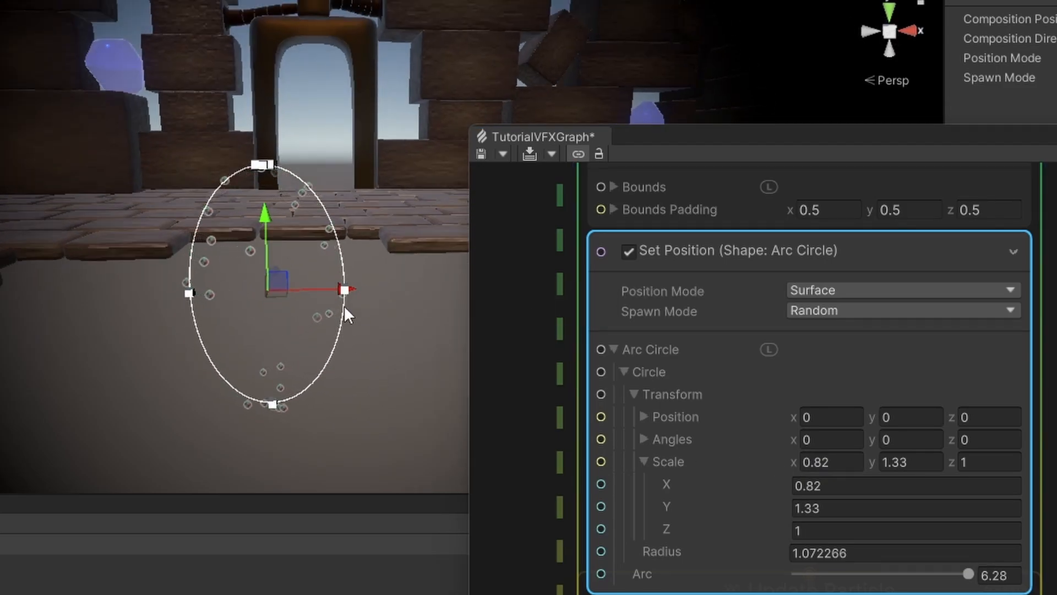
left_click_drag(251, 205, 220, 182, "alt")
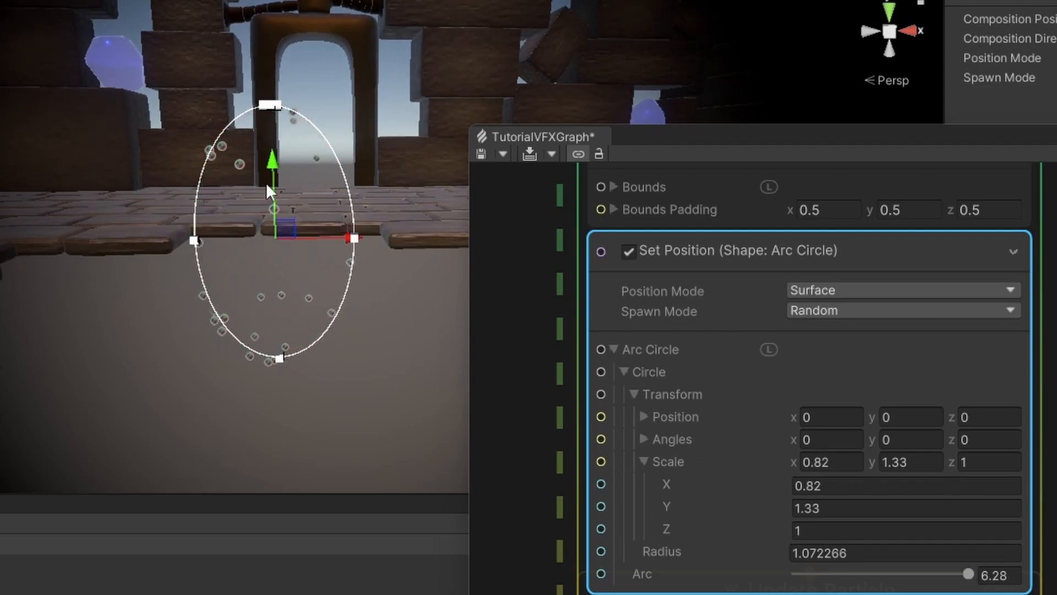
- Turn off the random mode of the Set Lifetime block and set its lifetime to 3
scroll(661, 547, "down", 5)
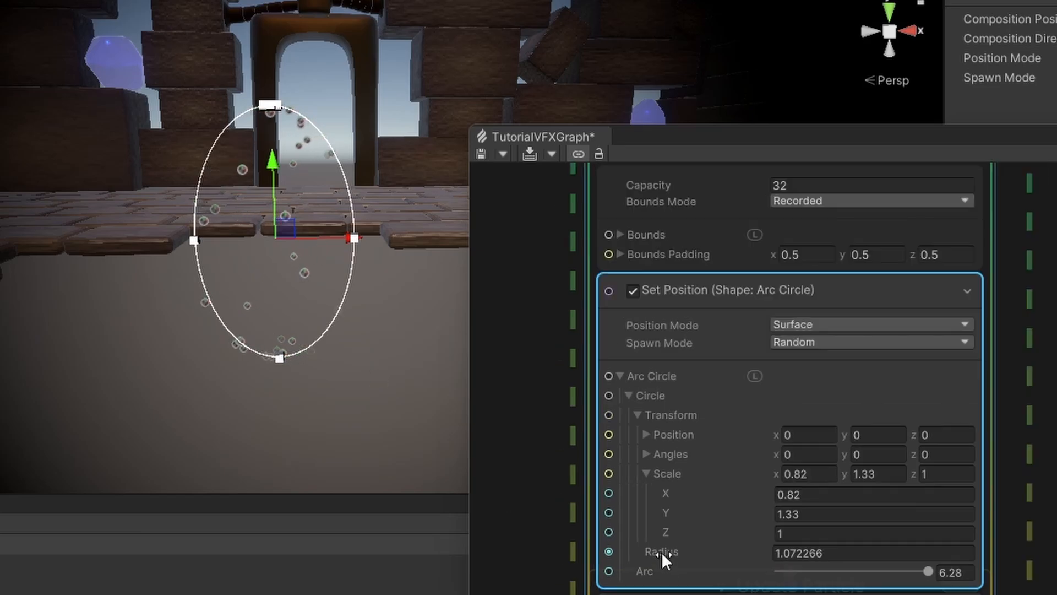
scroll(543, 439, "up", 5)
left_click(574, 288)
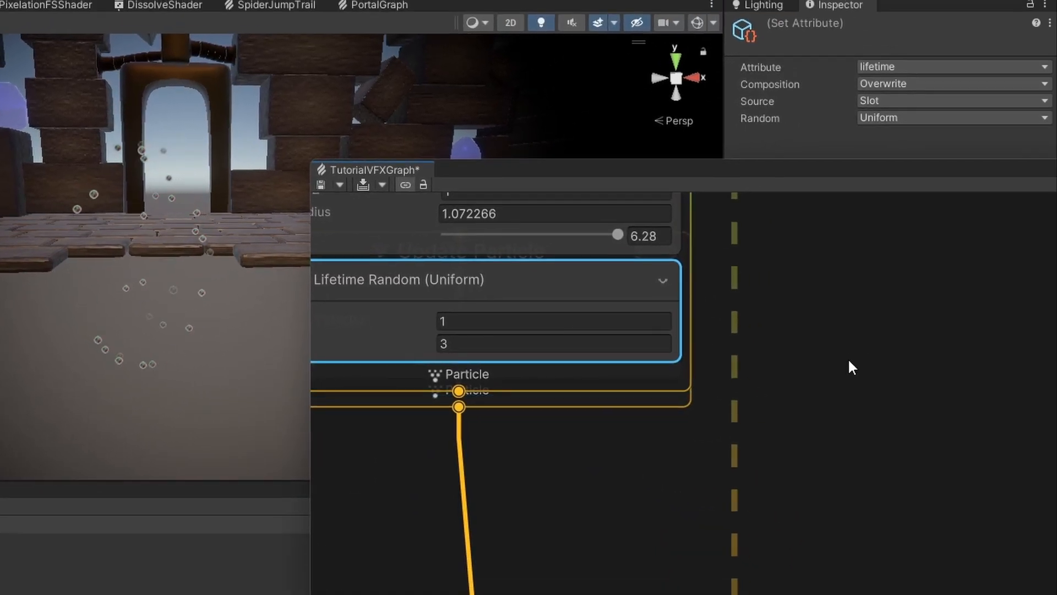
middle_click_drag(852, 368, 907, 462)
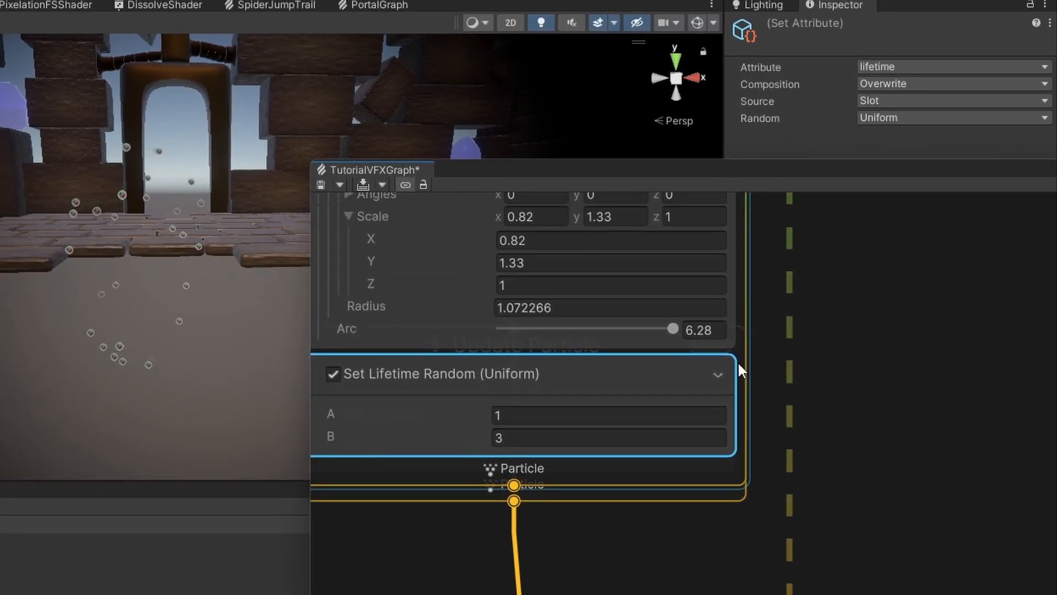
left_click(892, 118)
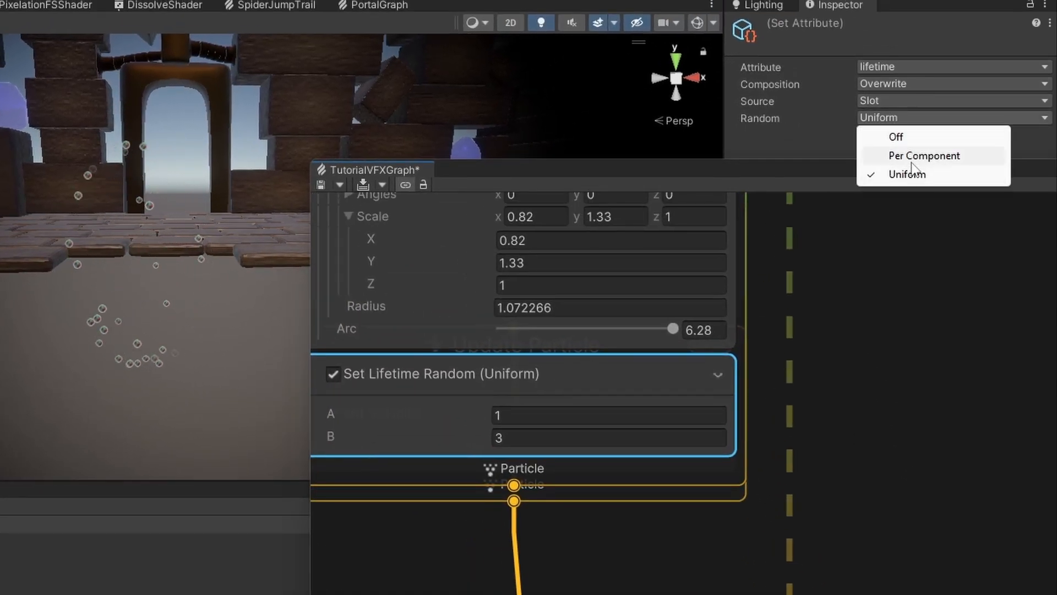
left_click(897, 137)
left_click(548, 418)
type("3")
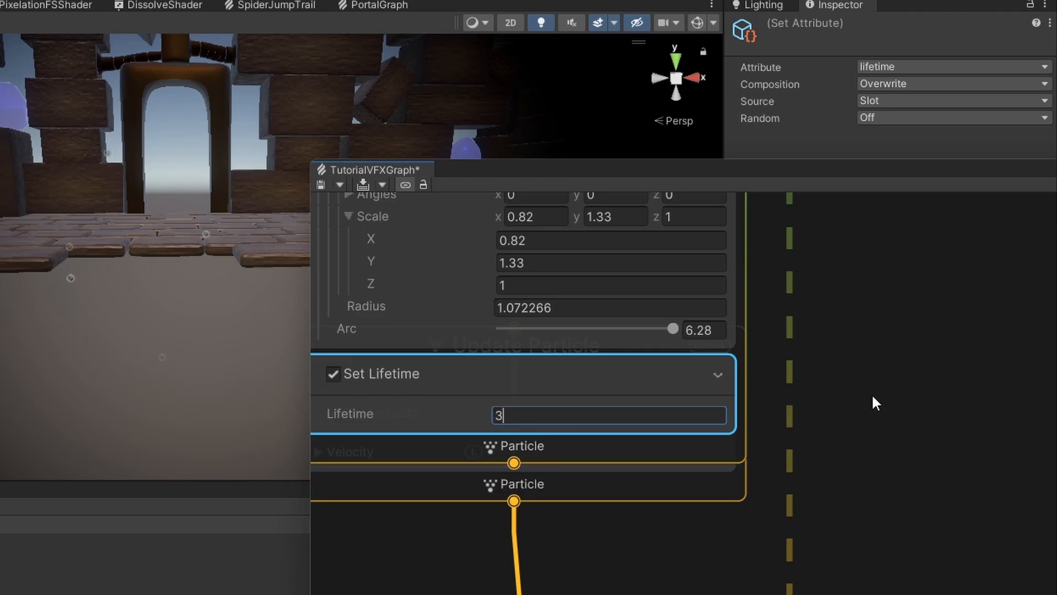
left_click(871, 393)
left_click(775, 329)
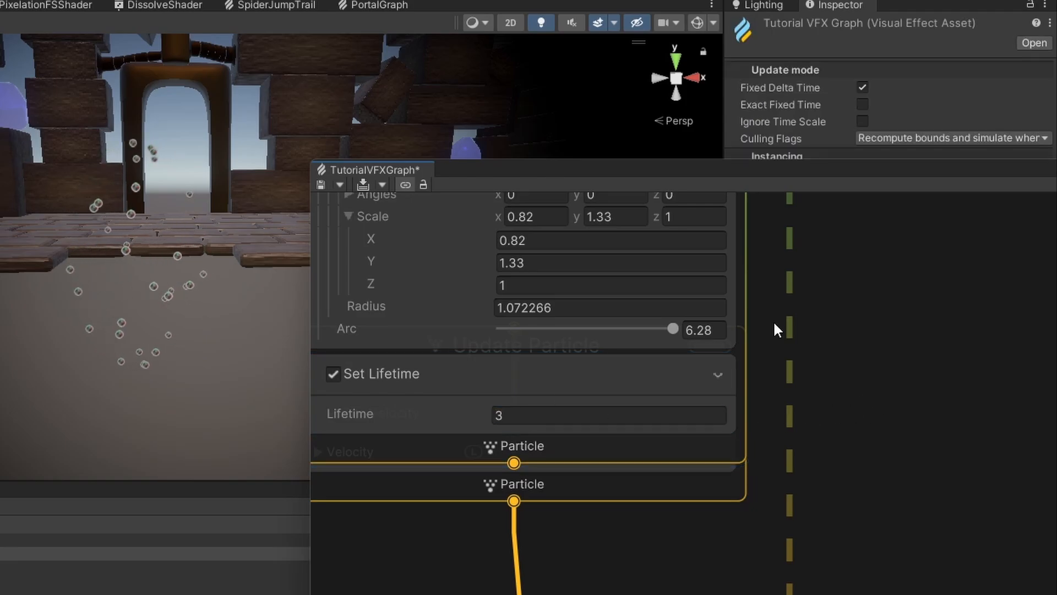
- Move the Update Particle context down so it no longer overlaps the Initialize Particle context
scroll(843, 403, "down", 5)
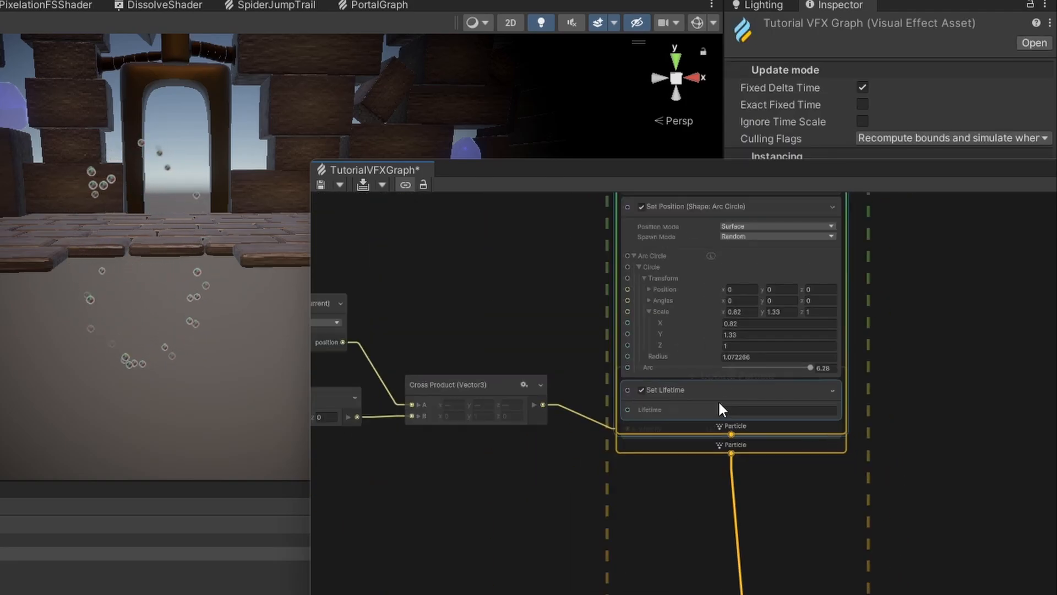
left_click(721, 408)
left_click(682, 441)
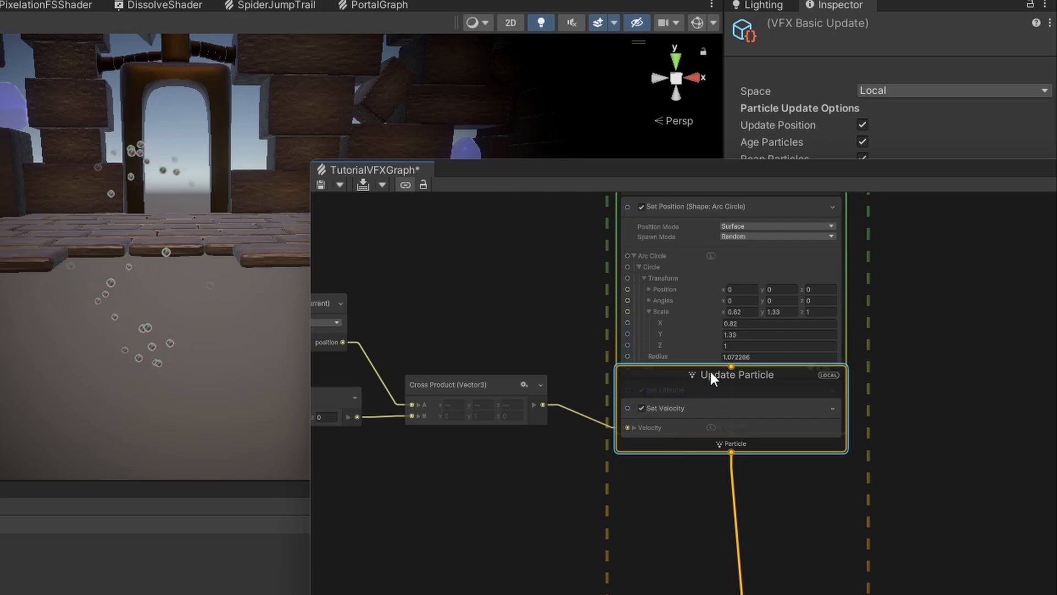
left_click_drag(709, 370, 710, 494)
left_click_drag(726, 406, 722, 439)
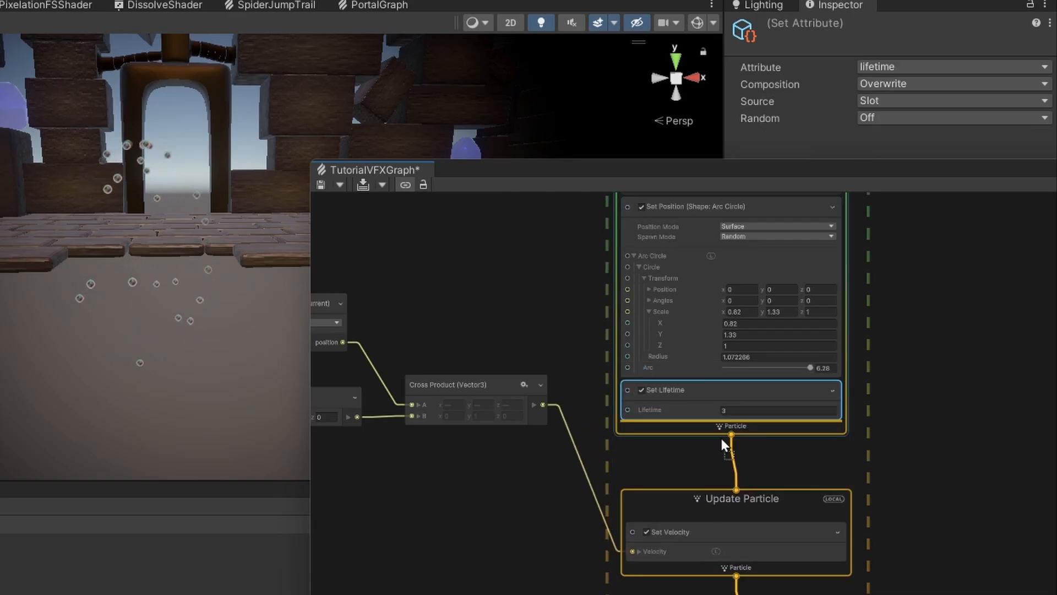
left_click(683, 445)
- Set the particle capacity of the Initialize Particle context to 10000
scroll(916, 376, "up", 4)
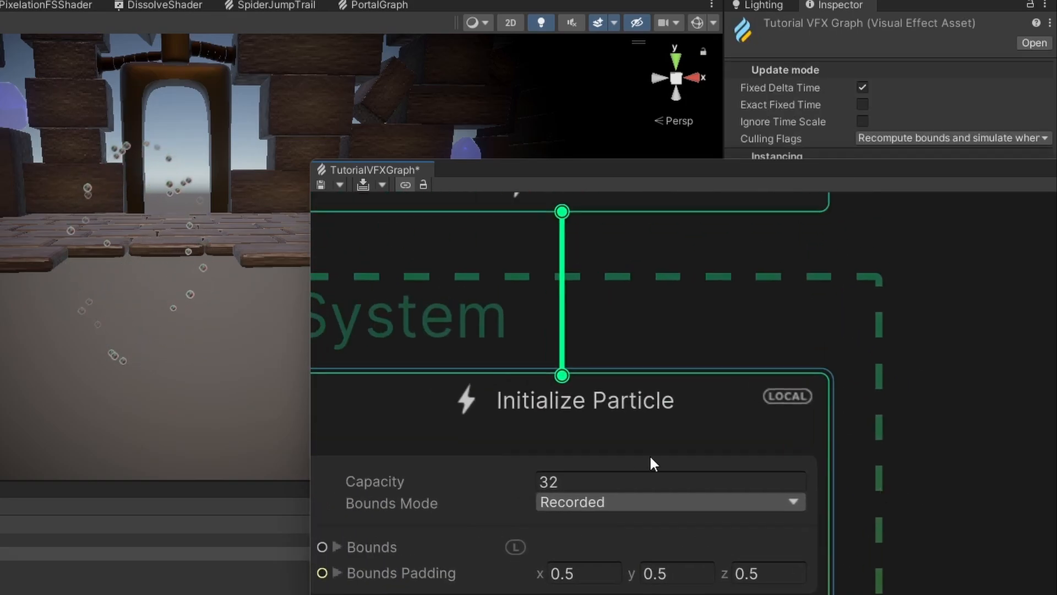
left_click(603, 470)
left_click(603, 472)
type("10000")
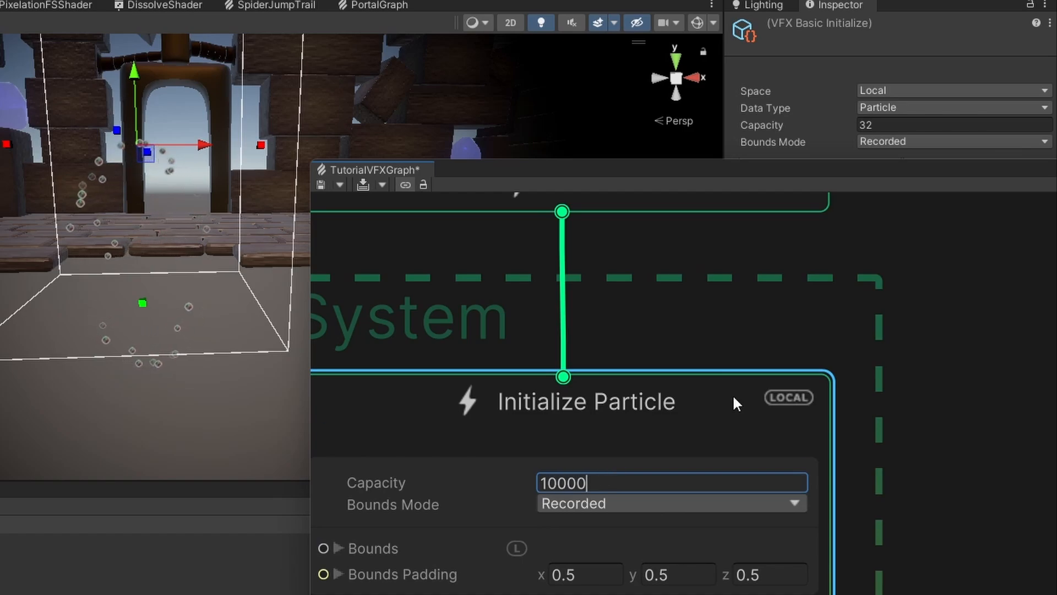
left_click(842, 367)
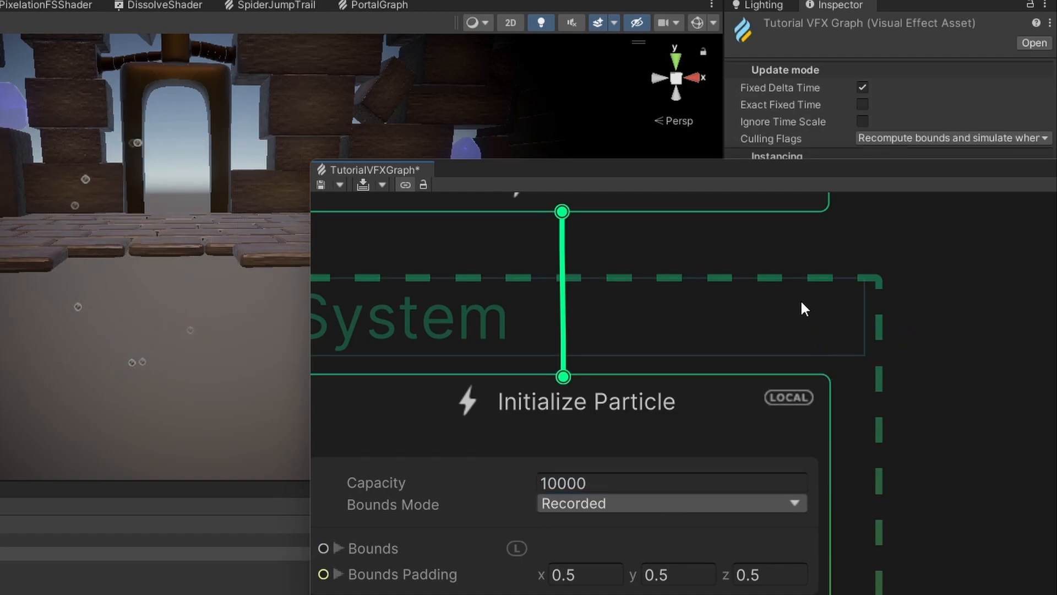
- Set the rate of the Constant Spawn Rate block in the Spawn context to 2000
scroll(805, 308, "up", 5)
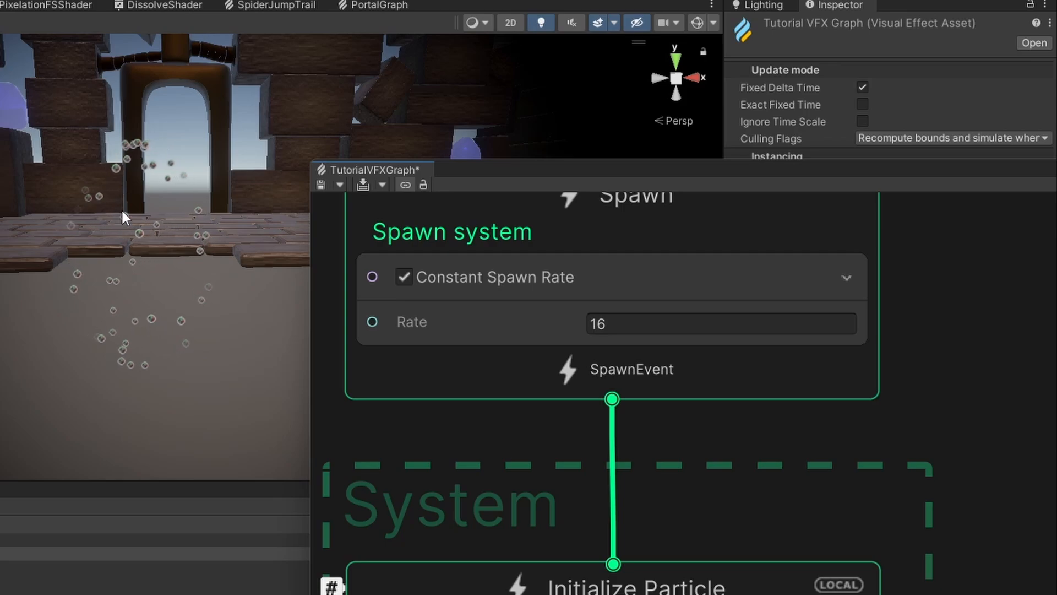
left_click(633, 325)
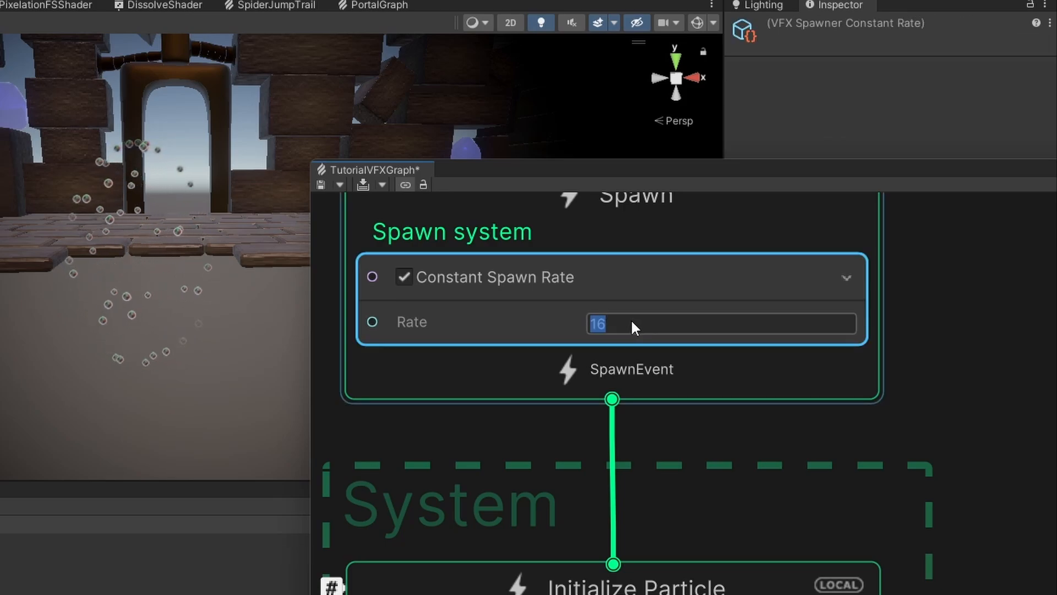
type("20")
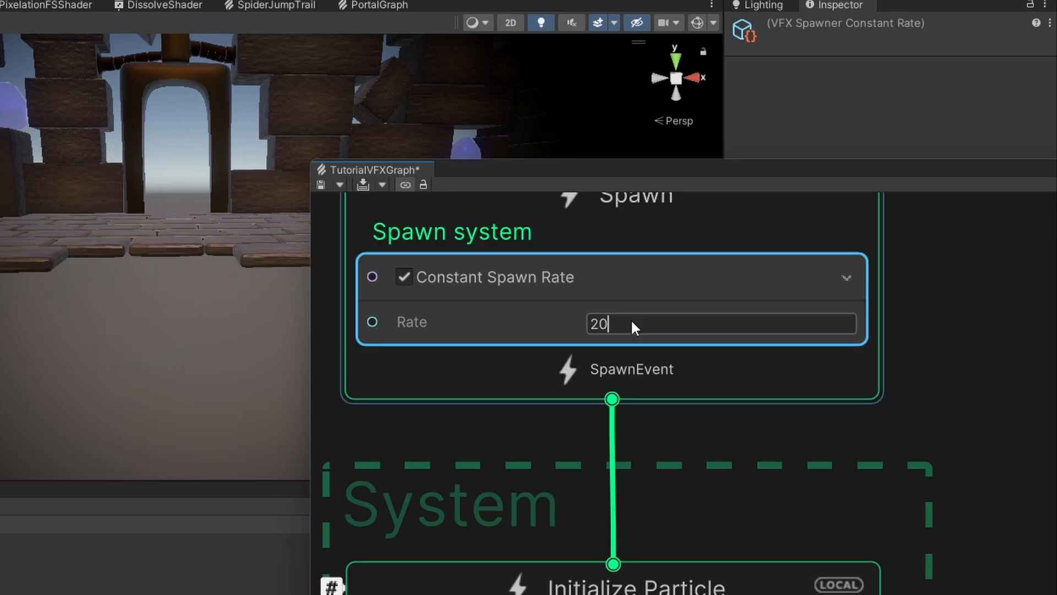
type("00")
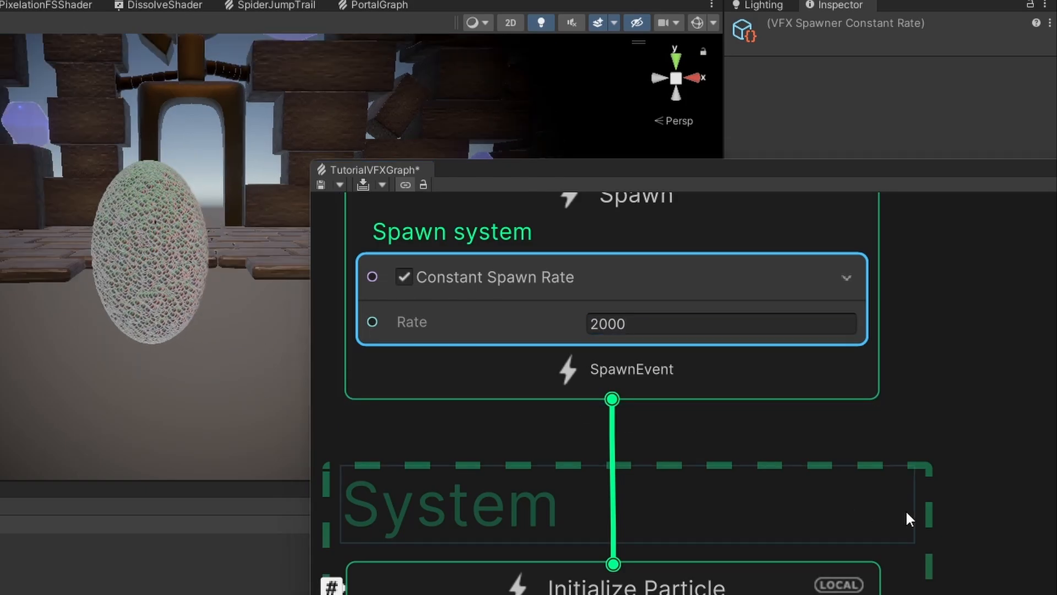
- Disable the Set Size over Life block in the particle output context and enable it again
scroll(906, 515, "down", 3)
middle_click_drag(905, 578, 823, 201)
scroll(859, 399, "down", 1)
scroll(900, 578, "up", 1)
middle_click_drag(809, 592, 863, 287)
middle_click_drag(884, 375, 815, 331)
middle_click_drag(786, 393, 750, 378)
left_click(440, 440)
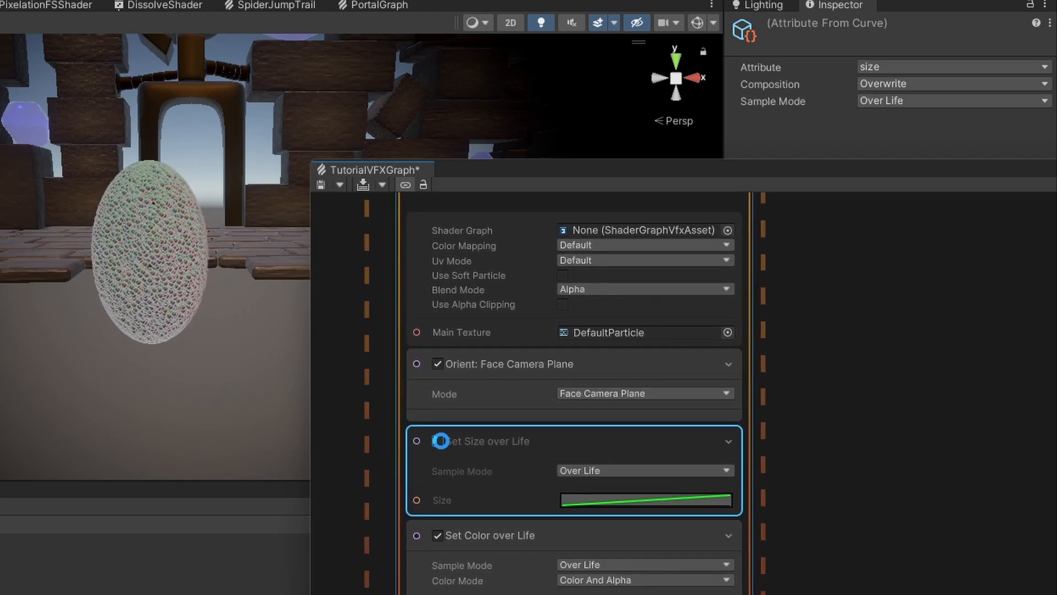
left_click(441, 440)
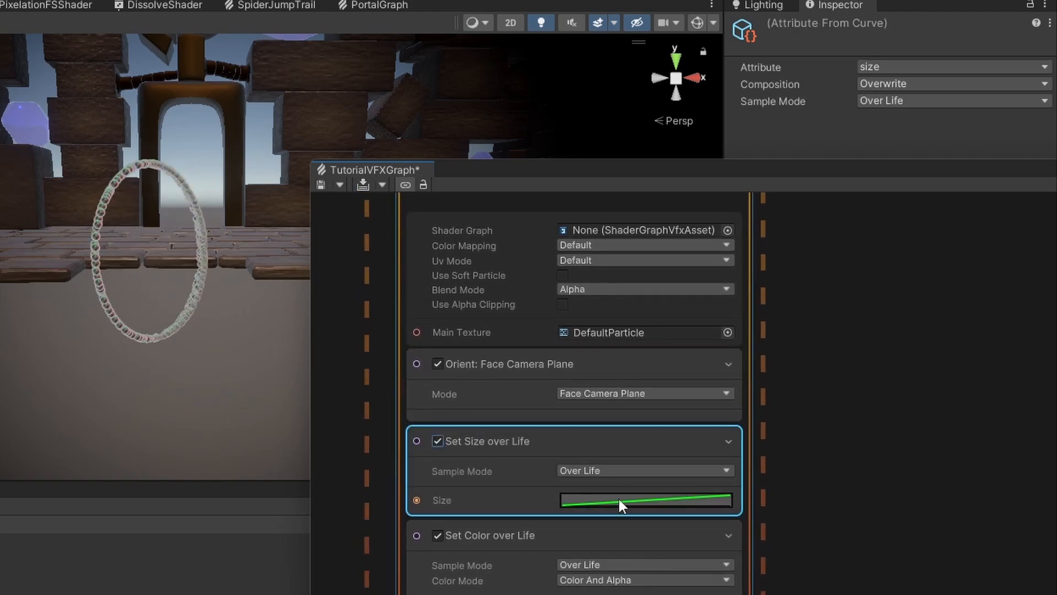
- Reshape the size curve of the Set Size over Life block so it slopes down from a high start to a low end
left_click(727, 499)
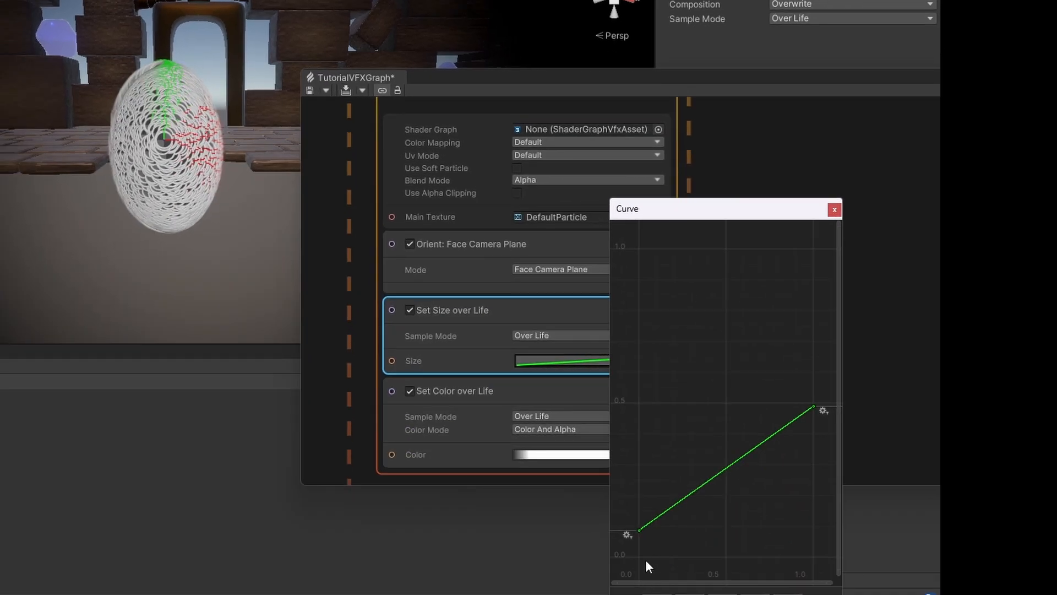
left_click_drag(639, 530, 644, 321)
left_click_drag(635, 245, 639, 249)
left_click_drag(814, 406, 812, 496)
left_click(604, 452)
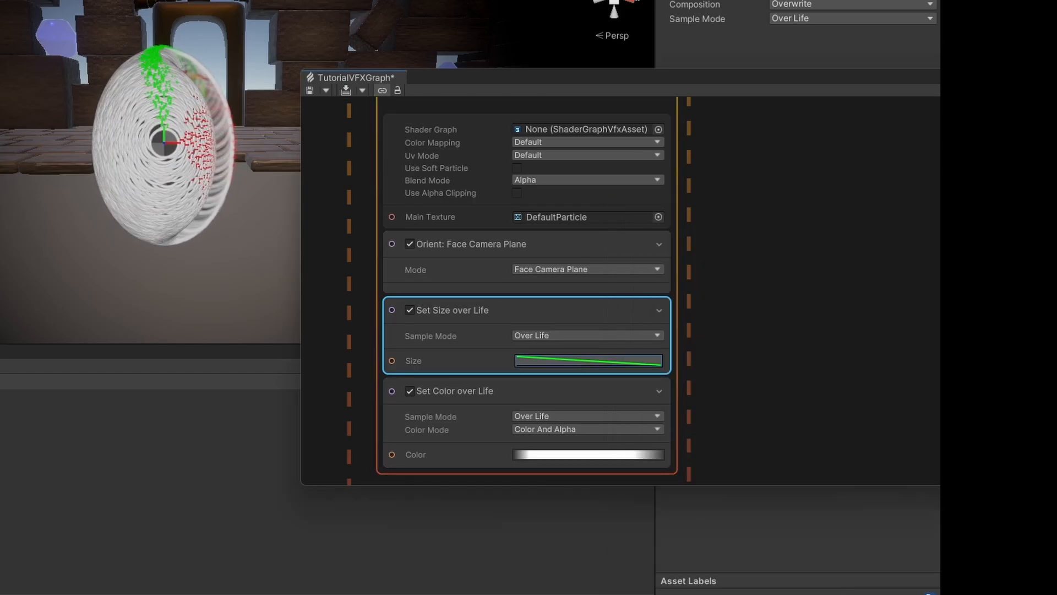
- Edit the Set Color over Life gradient so alpha runs from 255 at 0% to fully transparent at 100%
left_click(554, 459)
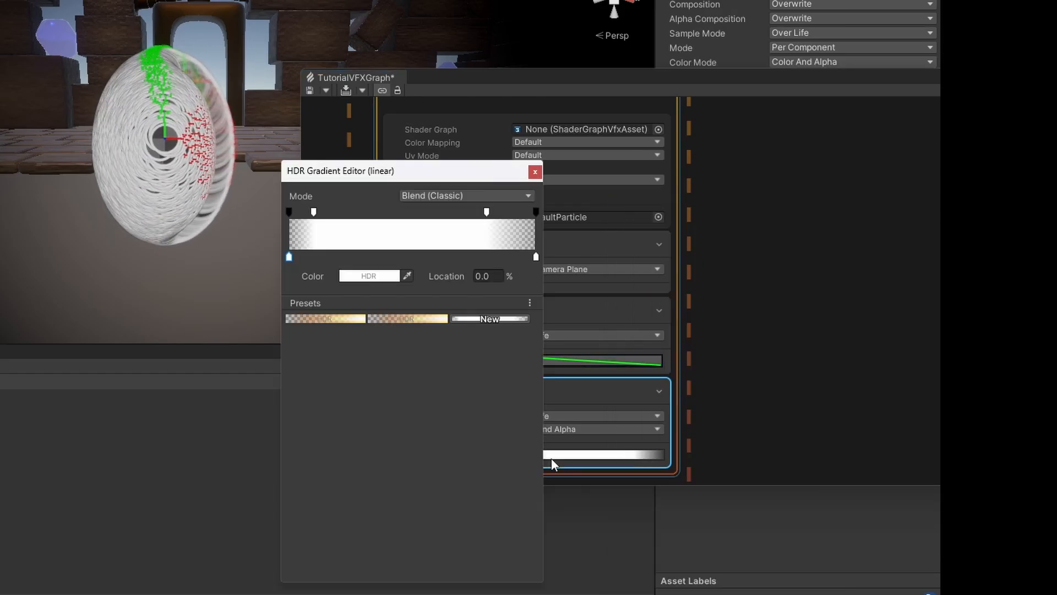
left_click_drag(487, 213, 536, 213)
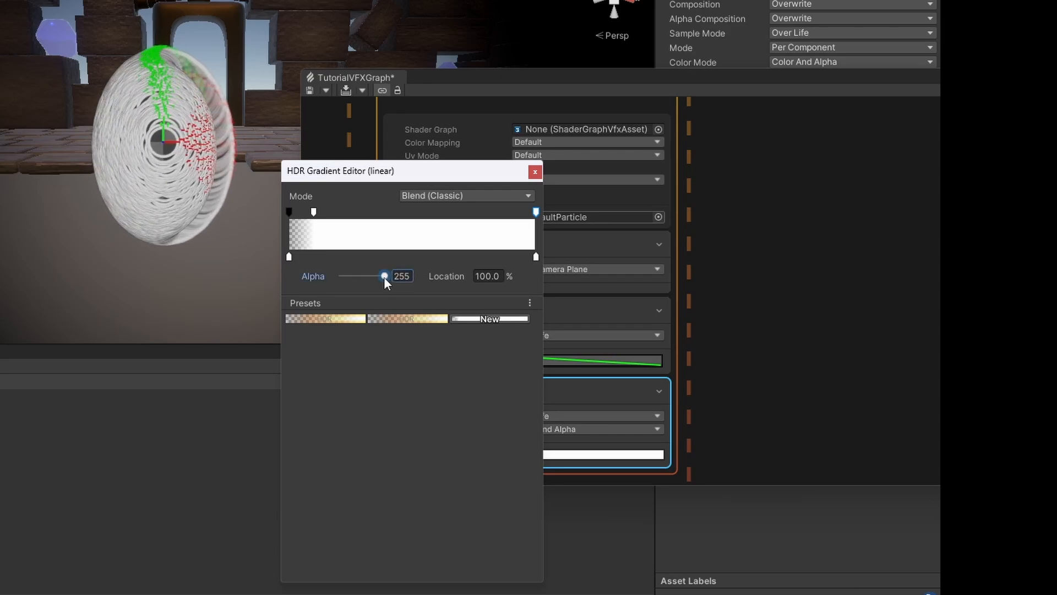
left_click_drag(384, 276, 342, 276)
left_click_drag(314, 214, 289, 212)
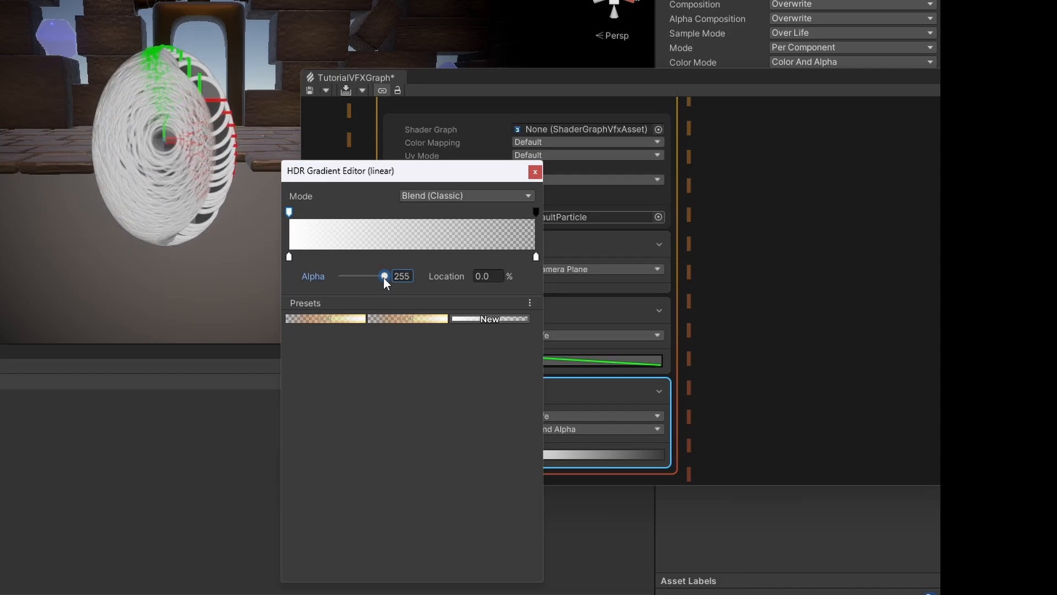
left_click(535, 173)
- Set the main texture of the Output Particle Quad context to Default-Particle after trying Default-ParticleSystem
middle_click_drag(708, 293, 710, 322)
middle_click_drag(657, 293, 612, 299)
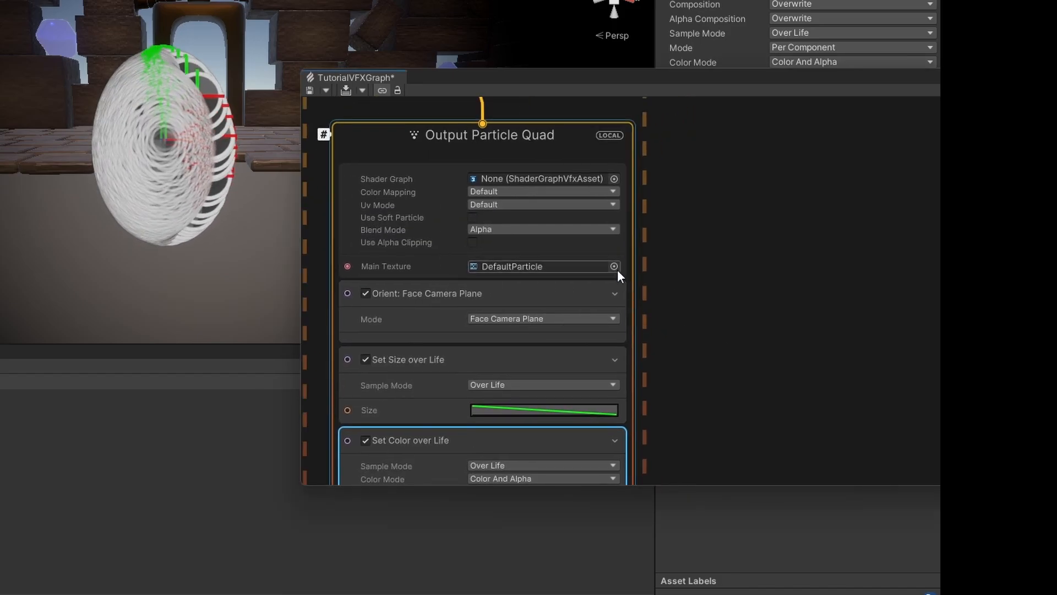
left_click(619, 262)
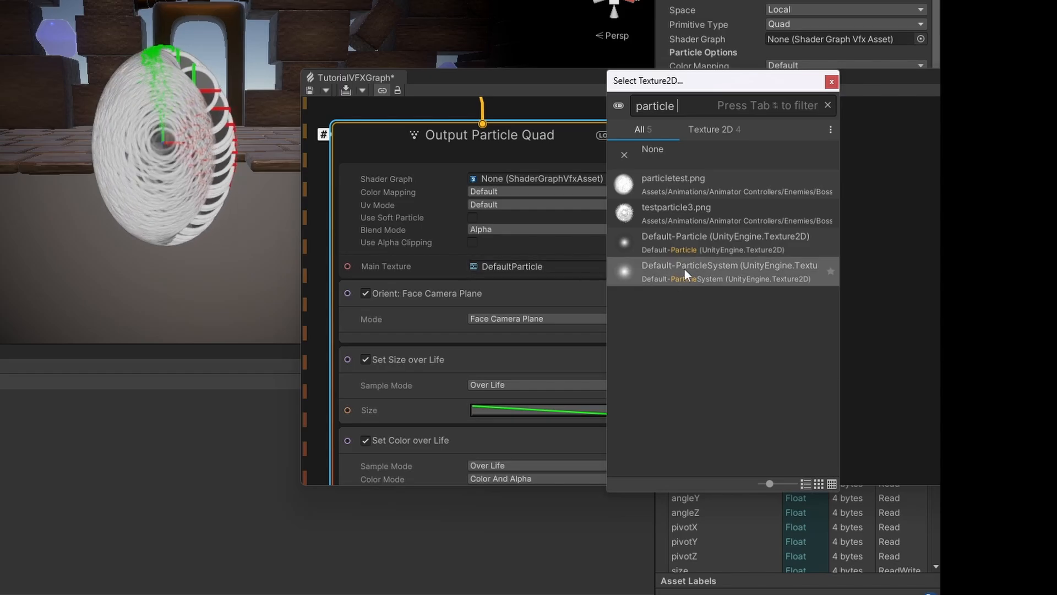
double_click(684, 267)
left_click(613, 266)
double_click(659, 247)
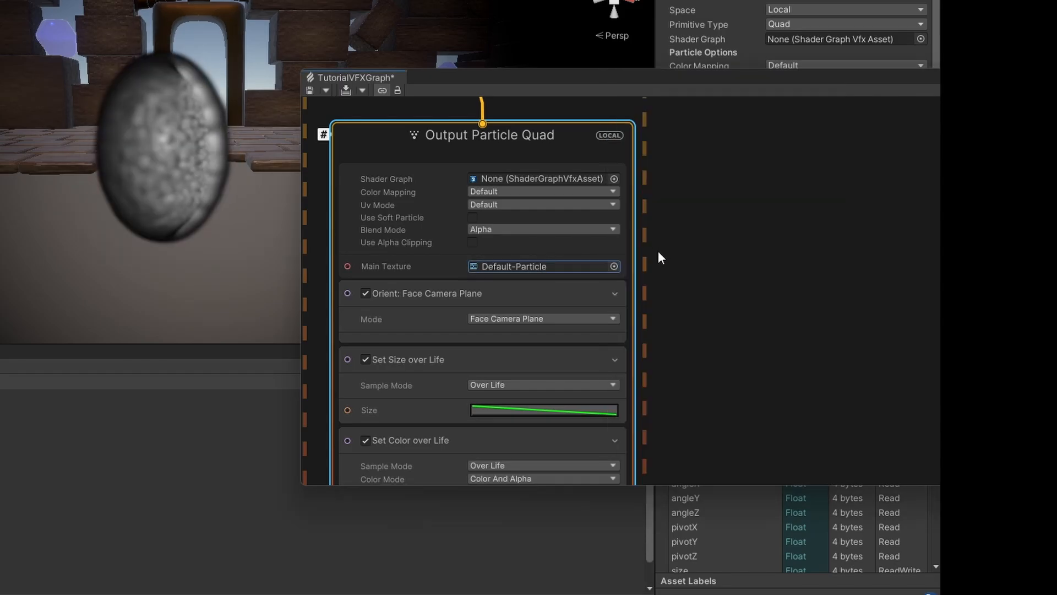
left_click(680, 241)
left_click_drag(231, 162, 188, 191, "alt")
- Add a Set Size block above the Set Lifetime block in the Initialize Particle context
middle_click_drag(647, 406, 659, 466)
middle_click_drag(666, 133, 715, 421)
scroll(699, 330, "up", 5)
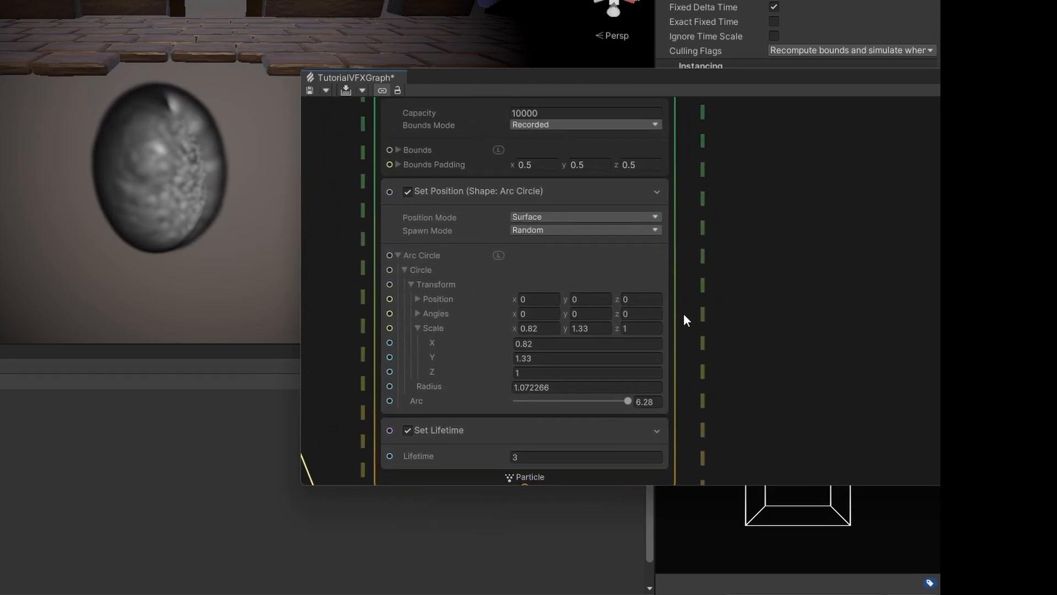
left_click(404, 378)
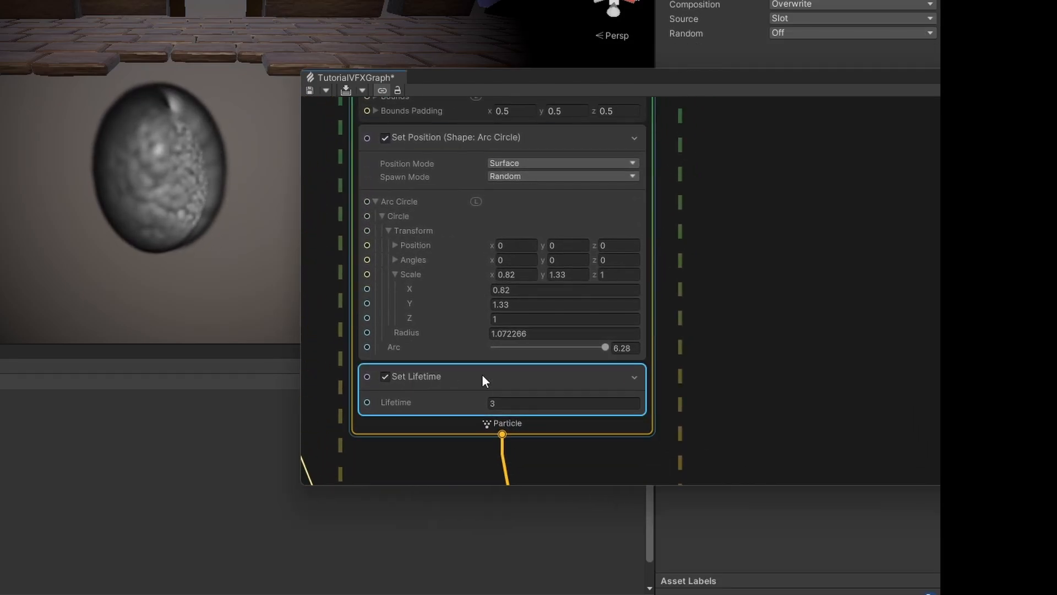
key("space")
type("set siz")
key("Return")
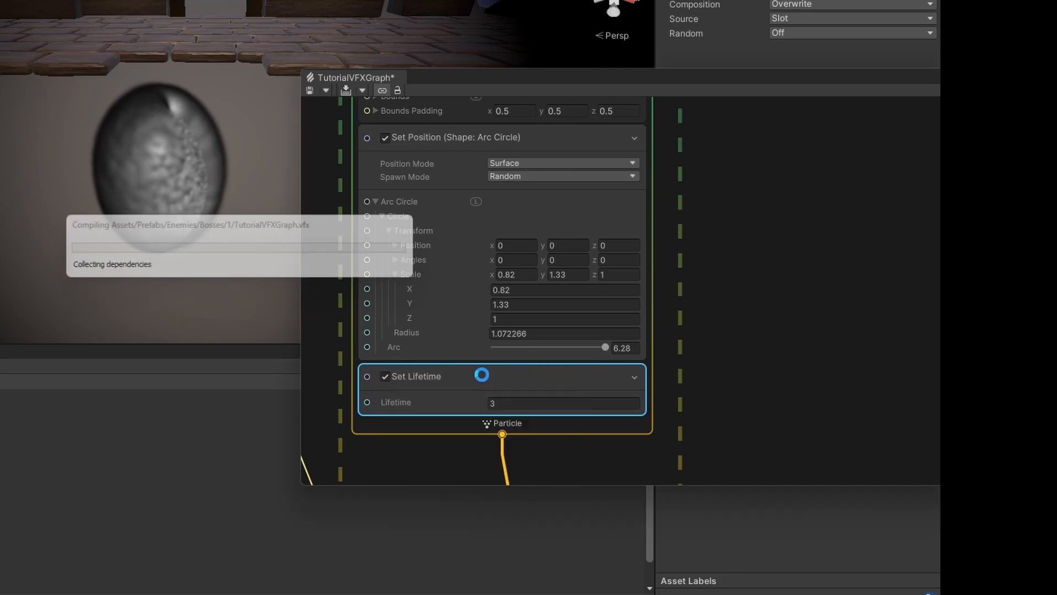
- Link the scale axes of the Visual Effect object and scale it uniformly to 2.05
scroll(134, 207, "down", 3)
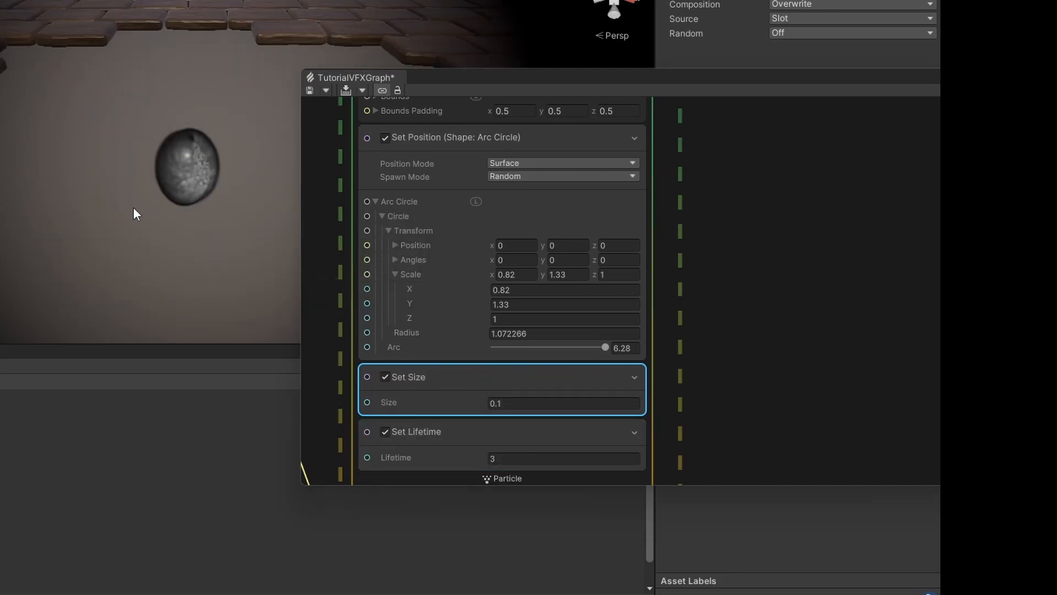
left_click_drag(132, 213, 160, 67, "alt")
scroll(147, 201, "up", 5)
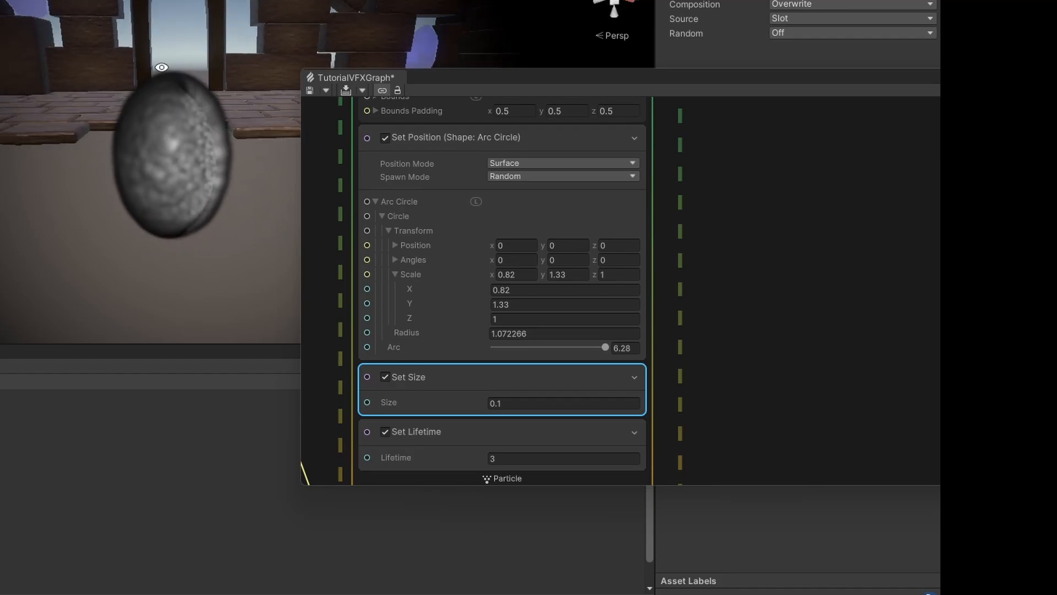
scroll(160, 69, "up", 2)
scroll(57, 215, "down", 3)
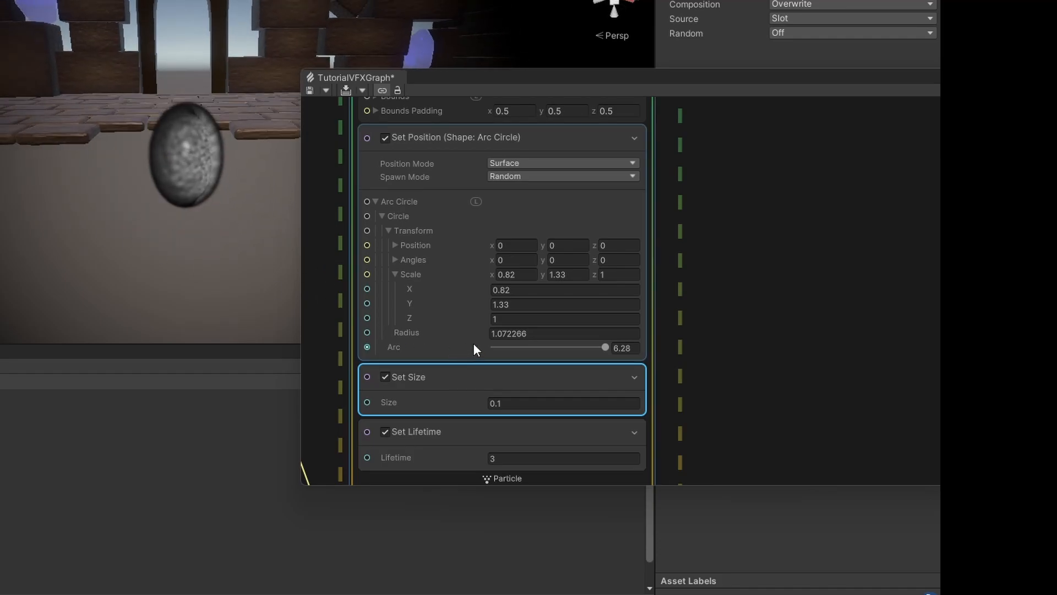
left_click(804, 2)
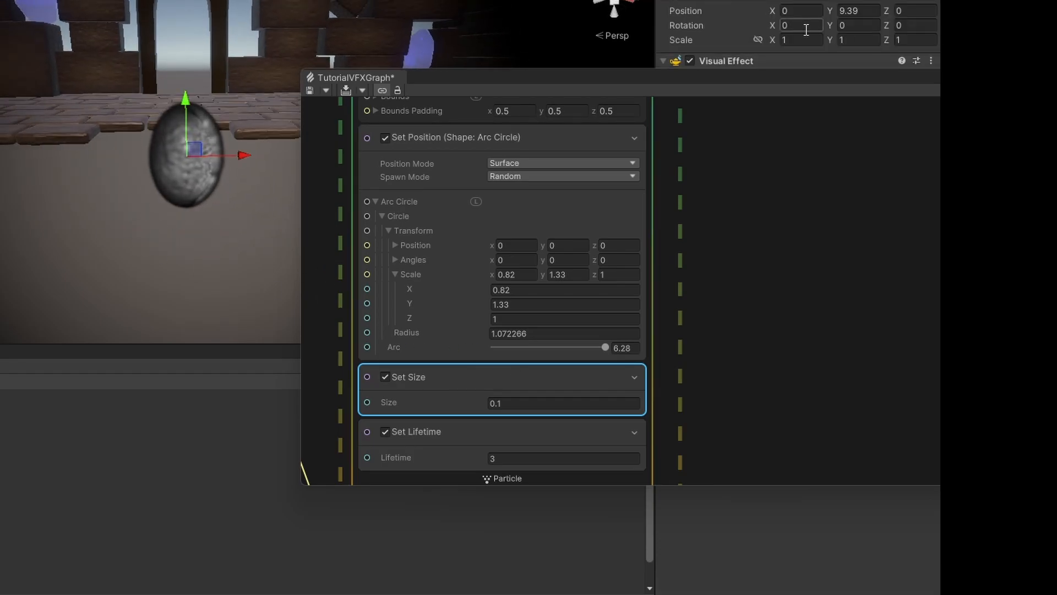
left_click(759, 40)
left_click_drag(772, 38, 801, 41)
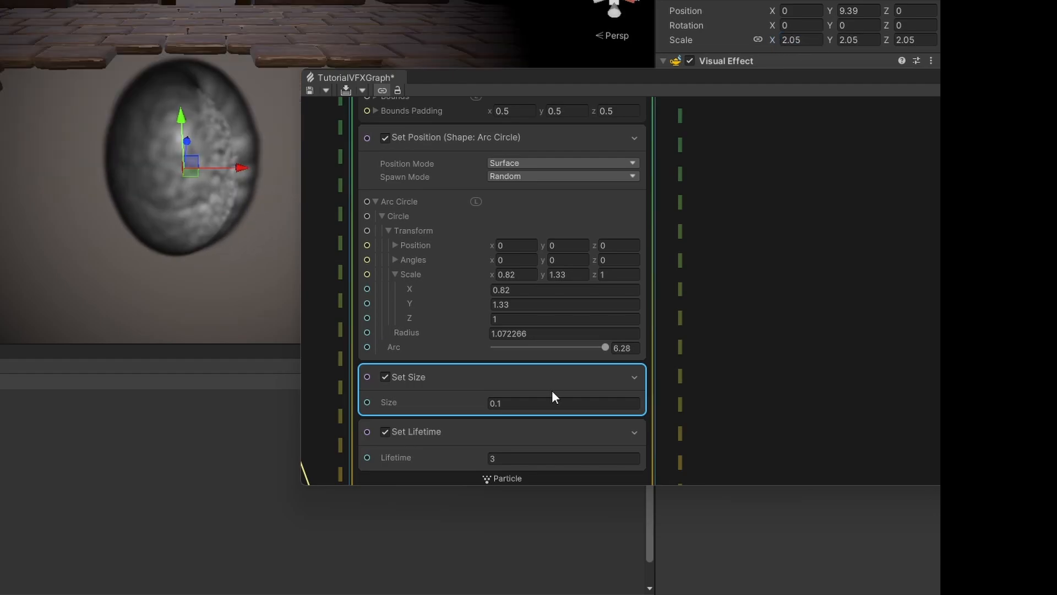
- Try sizes of 0.5 and 0.01 in the Set Size block and restore the size to 0.1
double_click(502, 402)
left_click(517, 405)
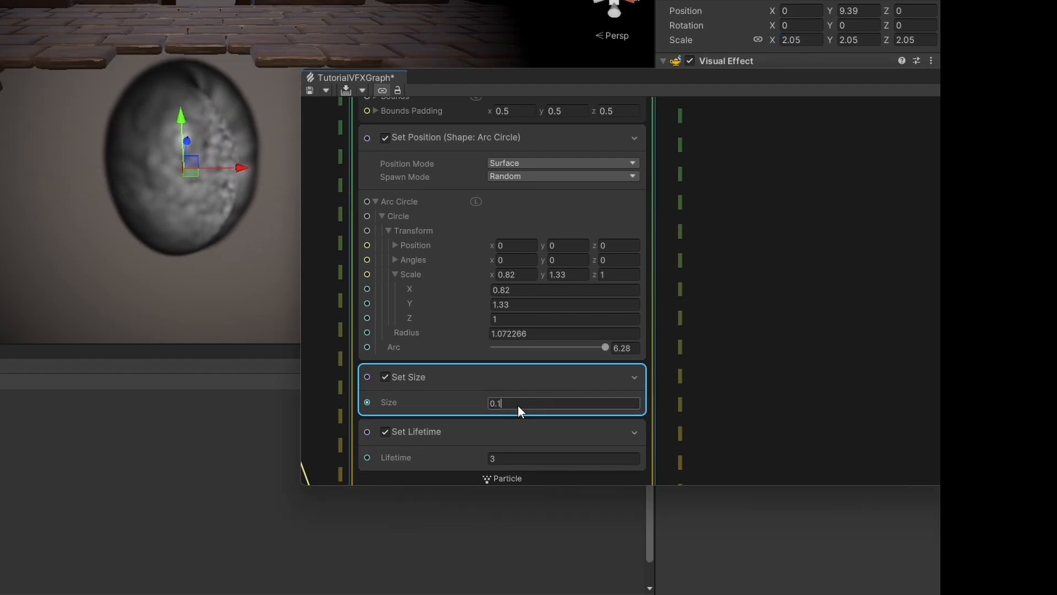
key("BackSpace")
type("0")
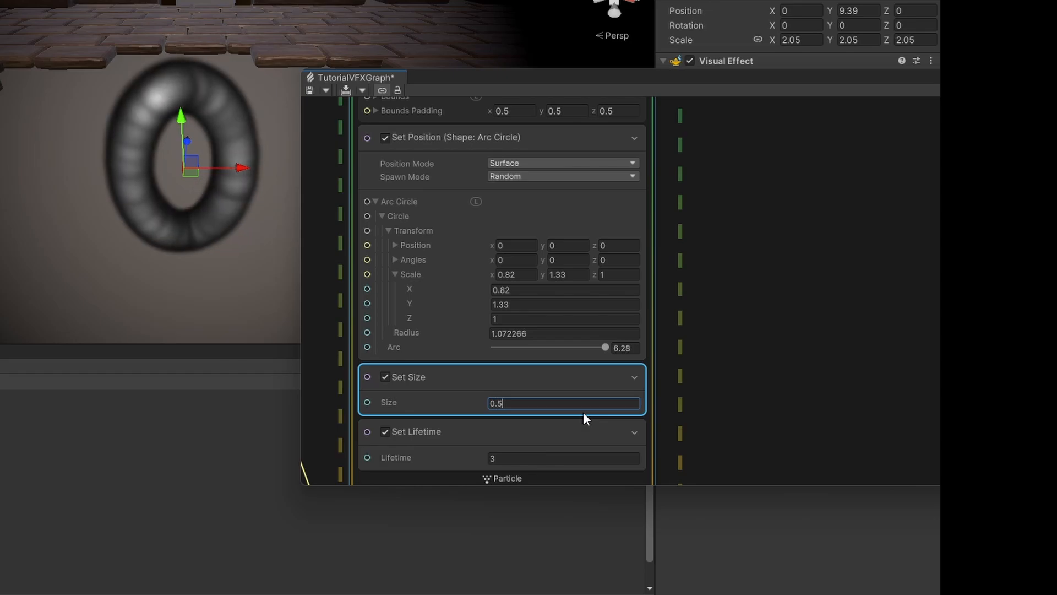
type("1")
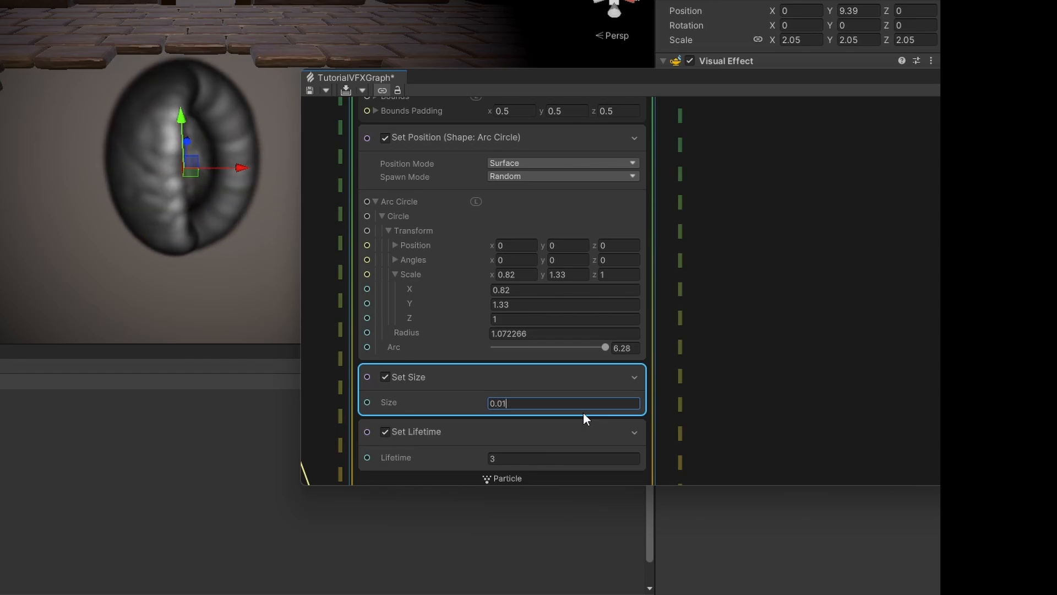
left_click(683, 388)
double_click(517, 403)
type("0.1")
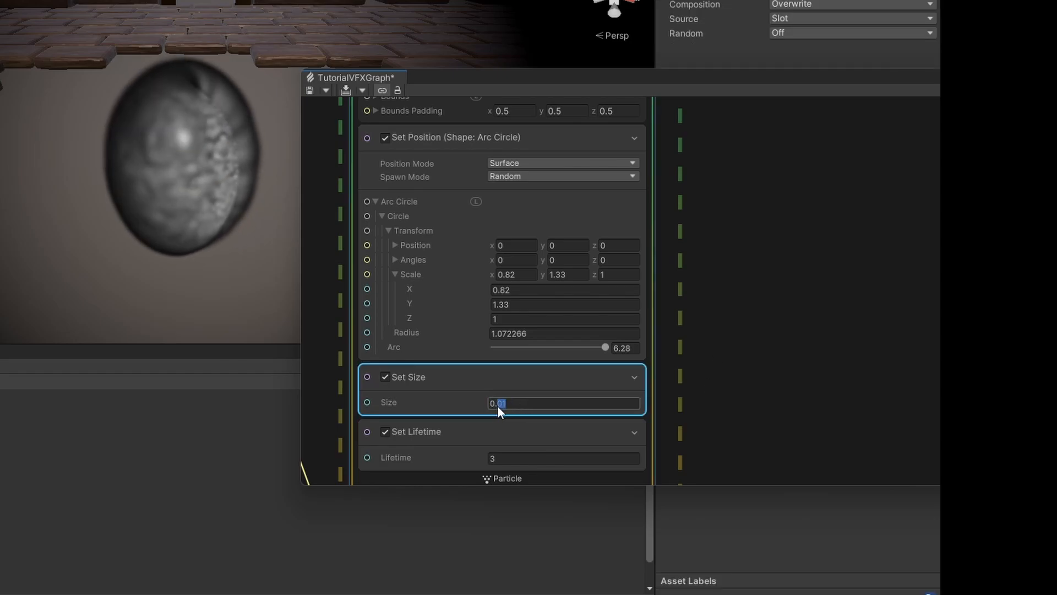
left_click(743, 390)
- Set the composition of the Set Size over Life block in the particle output context to Multiply
scroll(742, 384, "down", 10)
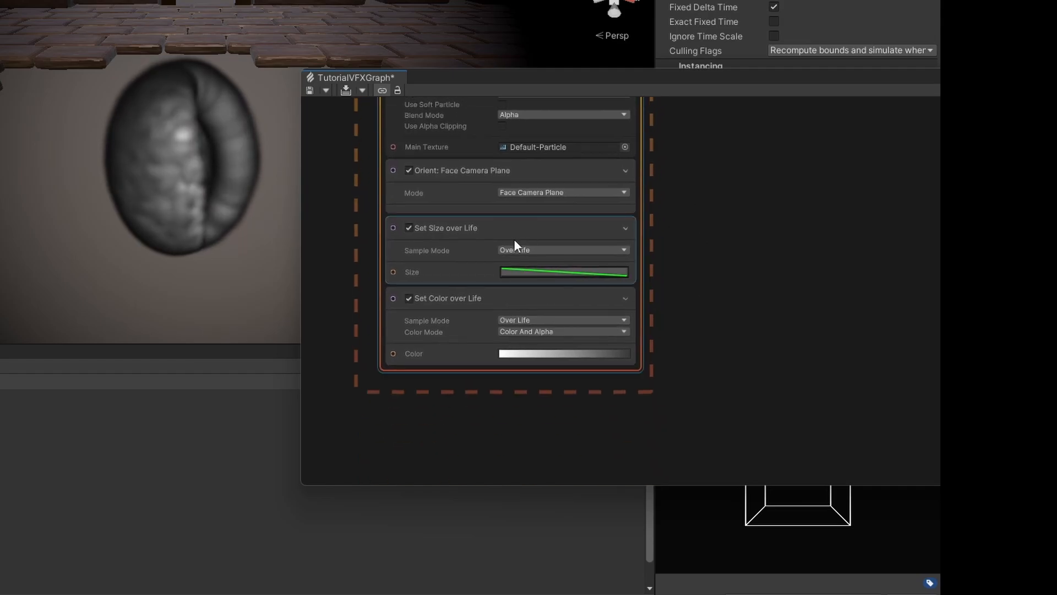
left_click(467, 227)
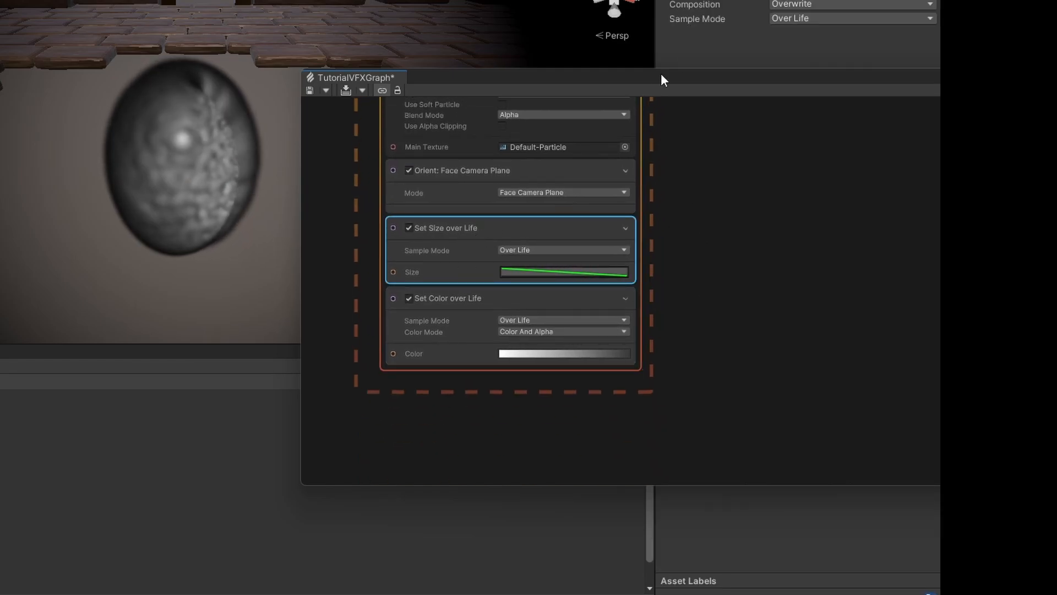
left_click(784, 7)
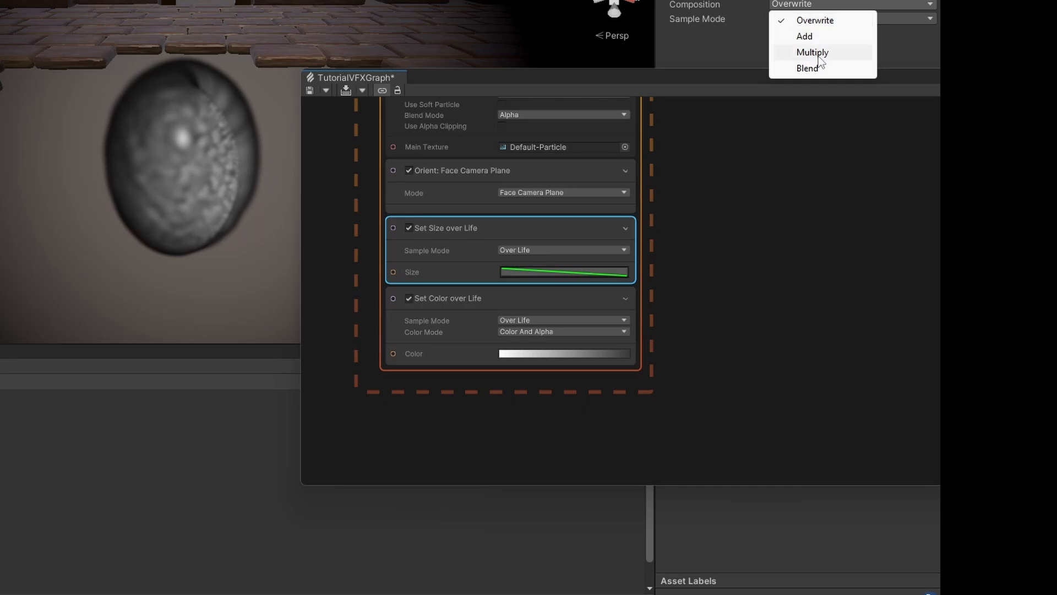
left_click(812, 52)
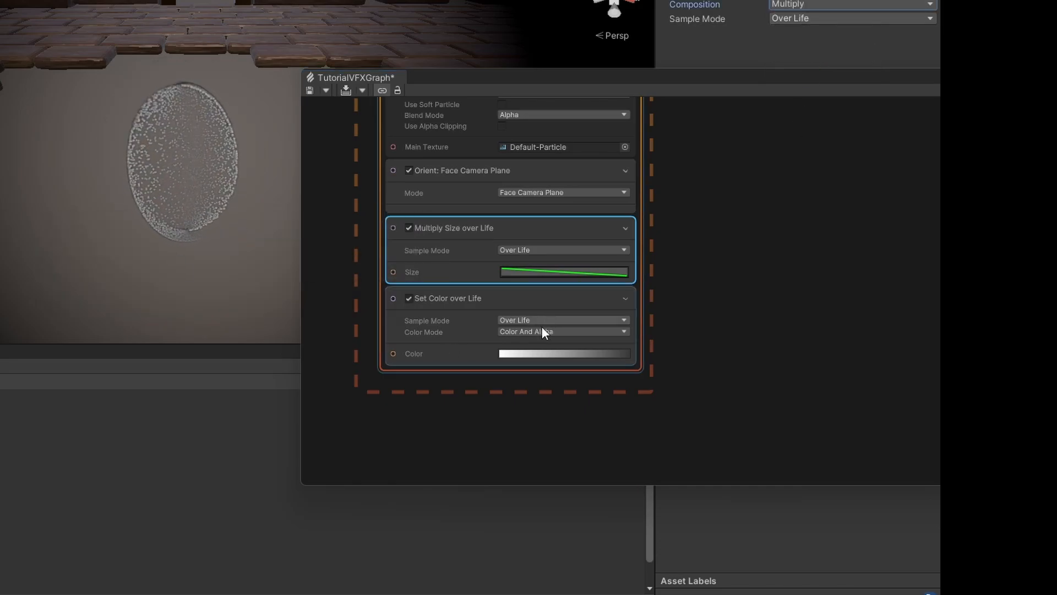
- Add an alpha key of 255 to the Set Color over Life gradient and move it close to the transparent end
left_click(562, 353)
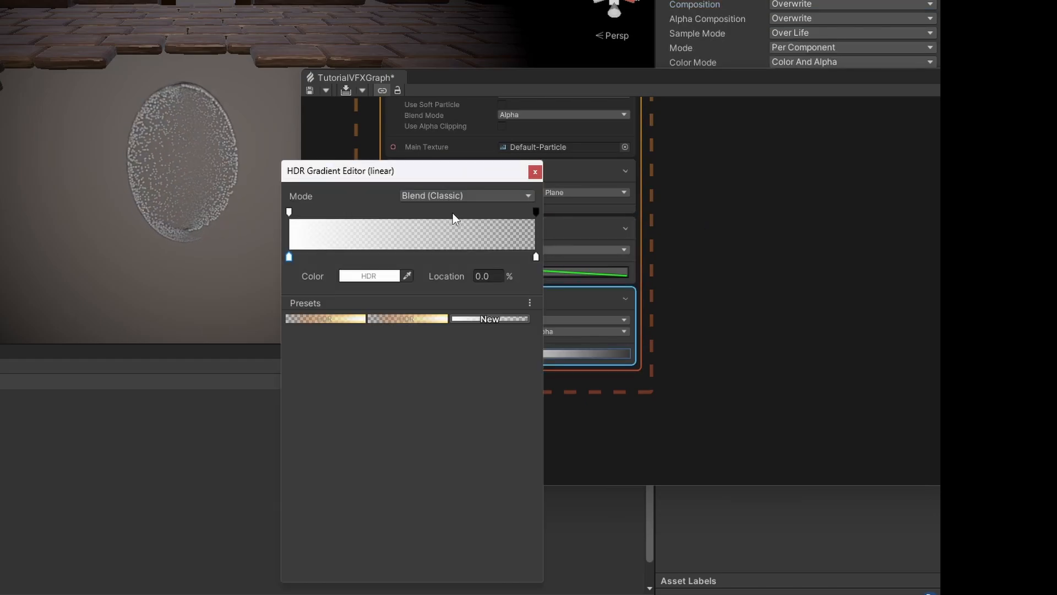
left_click(453, 212)
left_click_drag(357, 276, 409, 285)
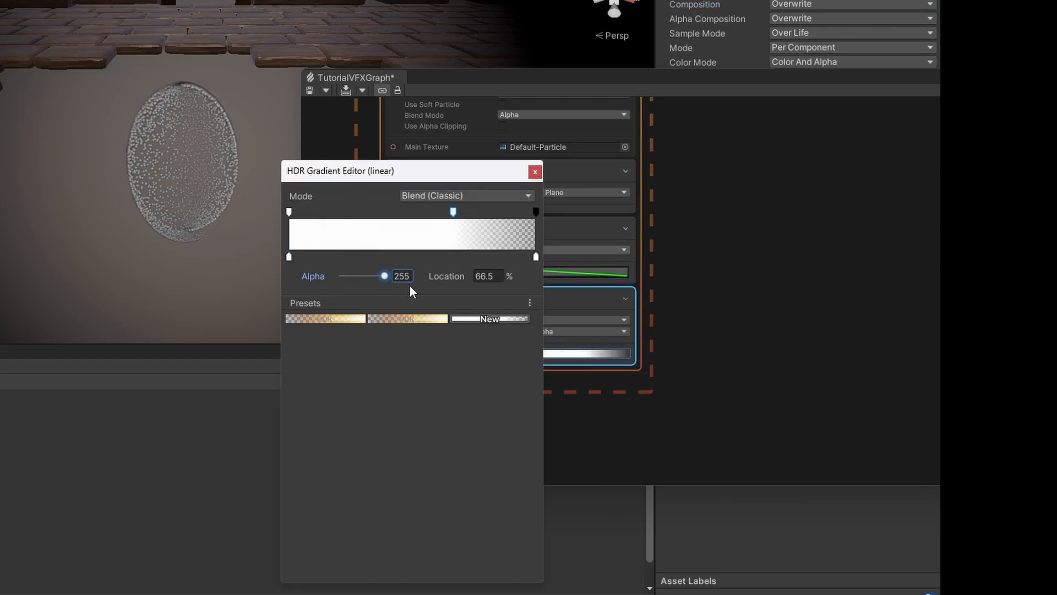
left_click_drag(454, 215, 500, 217)
left_click(535, 171)
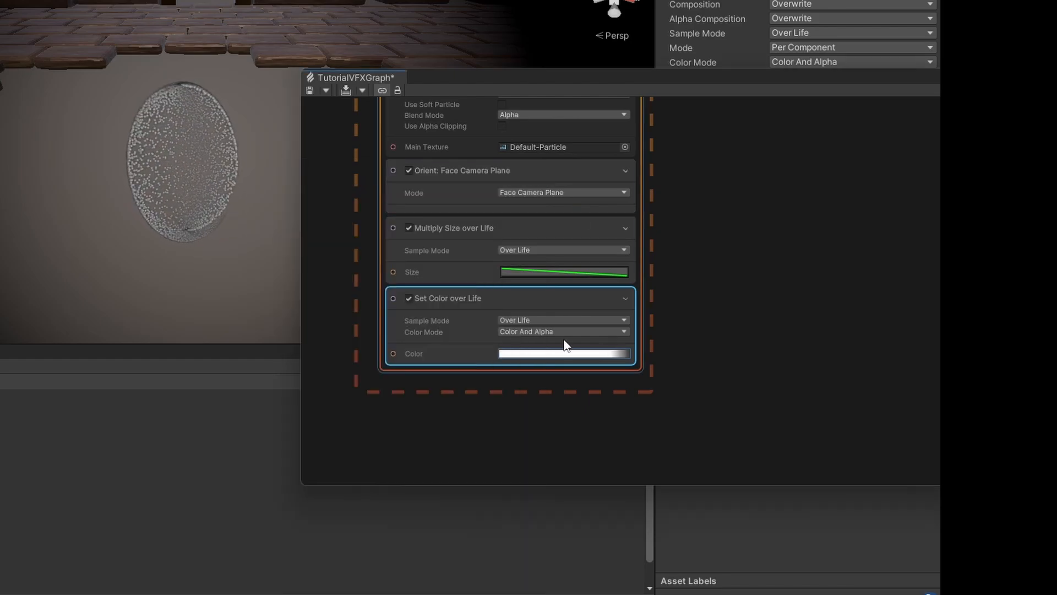
- Set the start color key of the Set Color over Life gradient to light blue
left_click(564, 353)
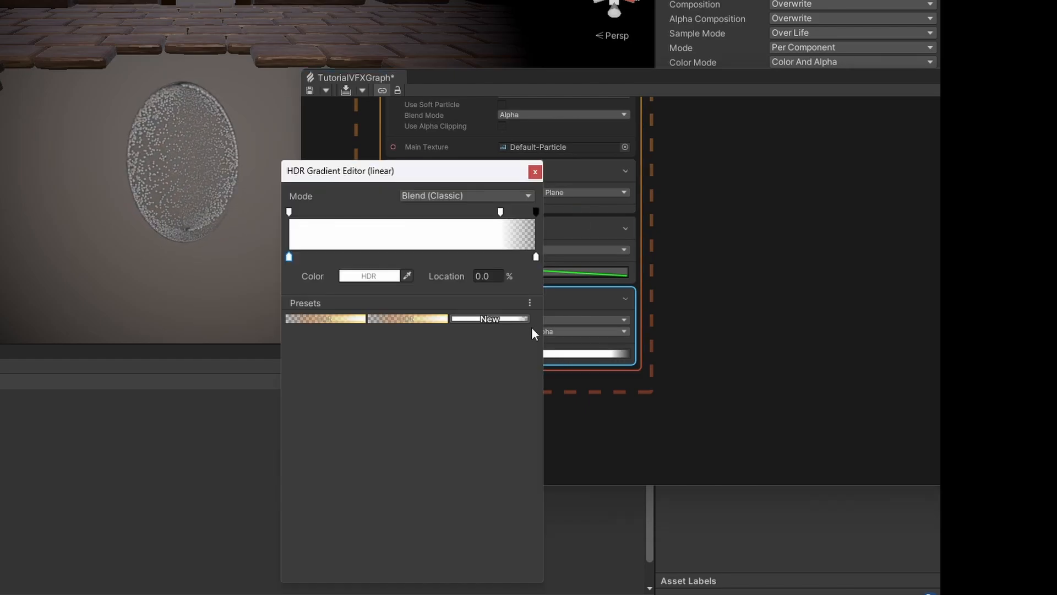
left_click(349, 276)
left_click(372, 396)
left_click_drag(418, 358, 439, 321)
left_click(507, 234)
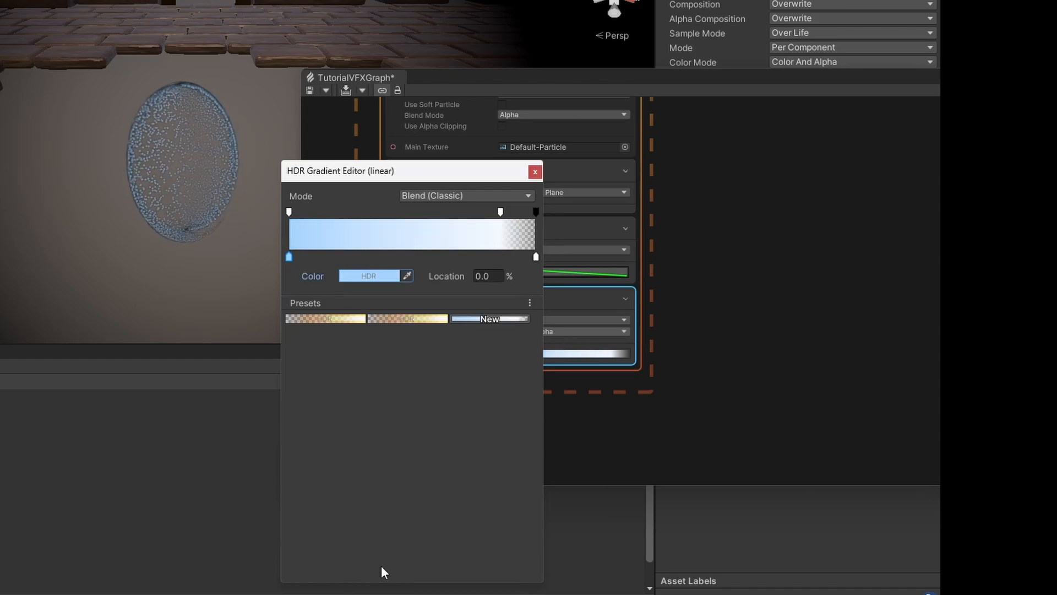
- Raise the HDR intensity of the gradient's light blue start color to make the particles glow
left_click(380, 277)
left_click_drag(466, 532, 480, 533)
left_click(643, 276)
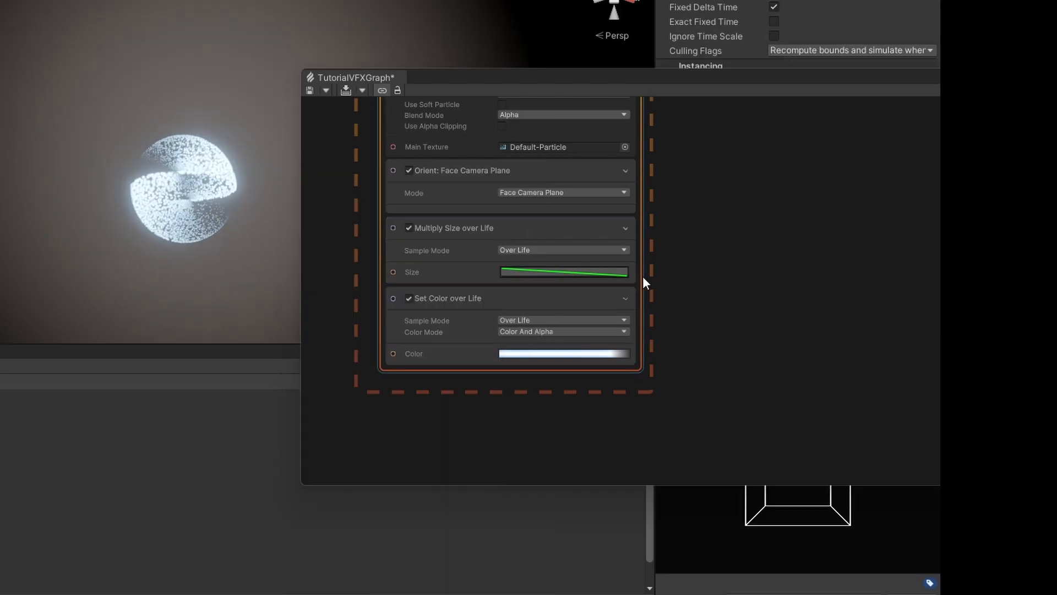
- Move the alpha 255 key of the Set Color over Life gradient to location 100% to remove the fade-out
left_click(547, 353)
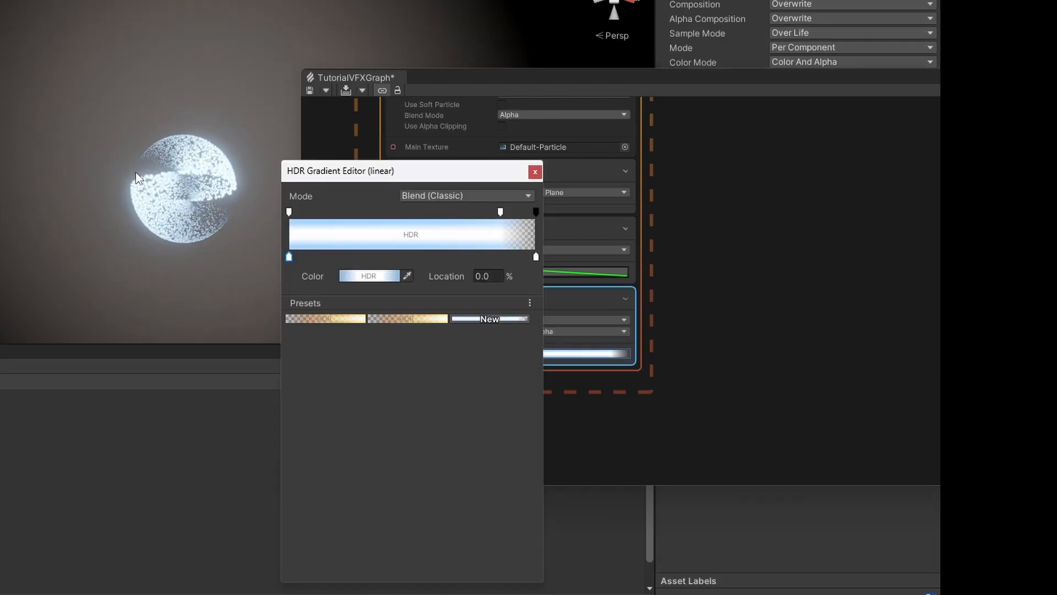
left_click_drag(500, 211, 547, 209)
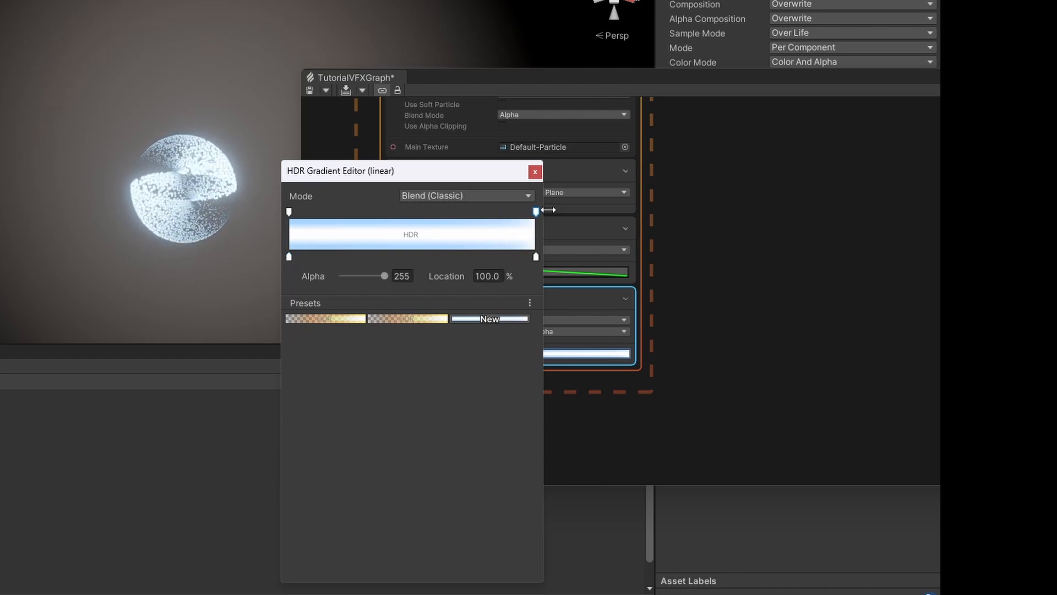
left_click(699, 231)
- Set the lifetime in the Set Lifetime block of the Initialize Particle context to 5
scroll(699, 226, "up", 10)
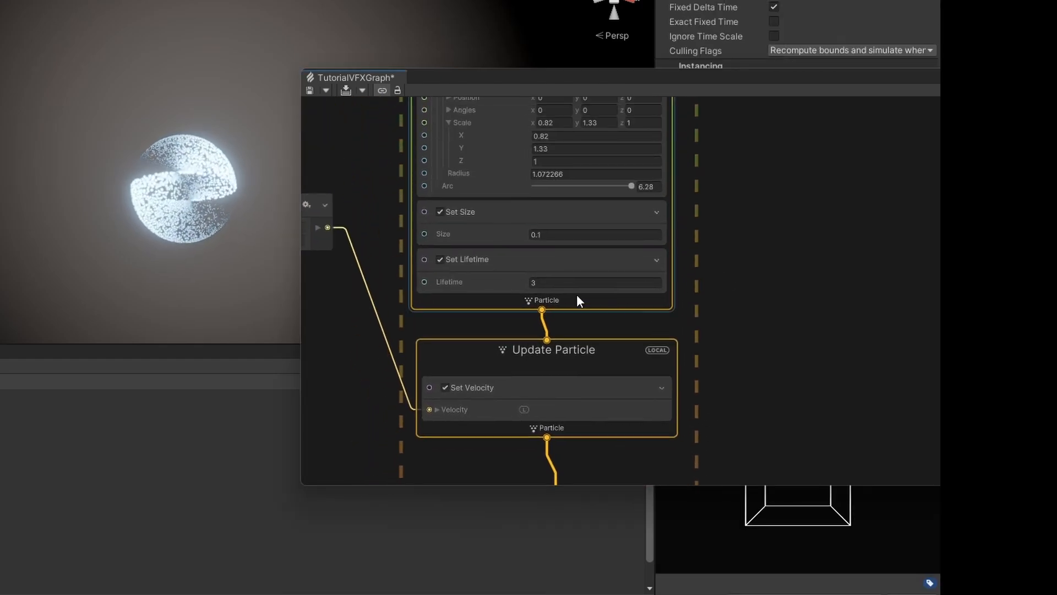
left_click(547, 281)
type("5")
left_click(764, 277)
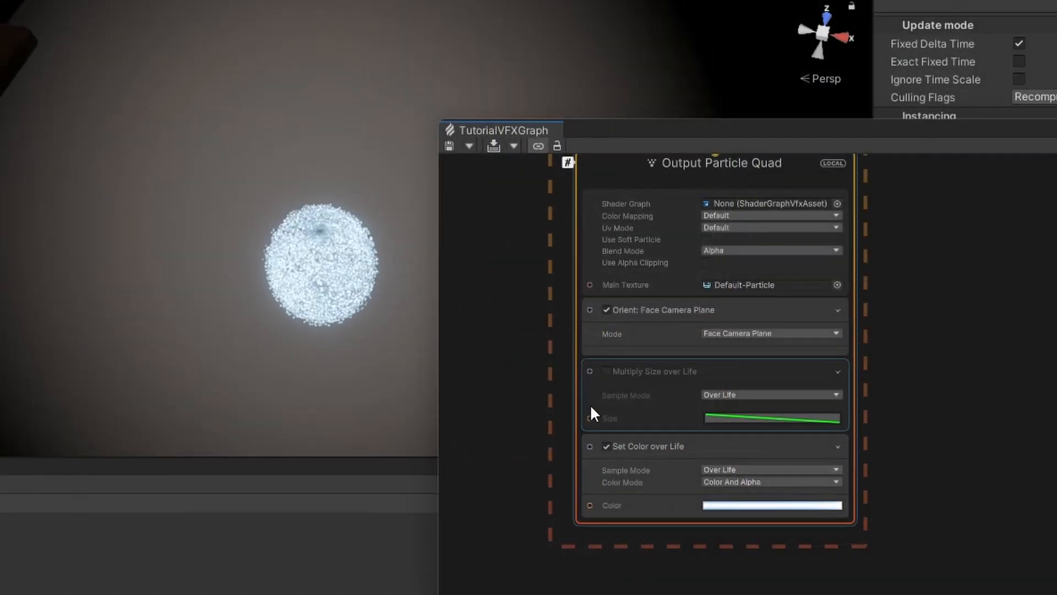
- Delete the disabled Multiply Size over Life block from the Output Particle Quad context
left_click(678, 374)
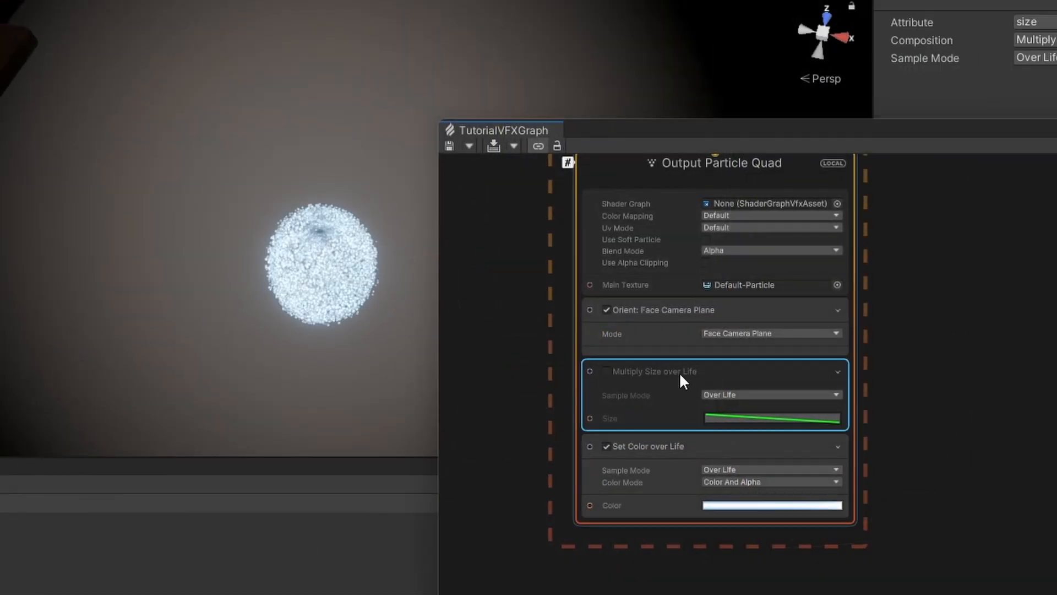
key("Delete")
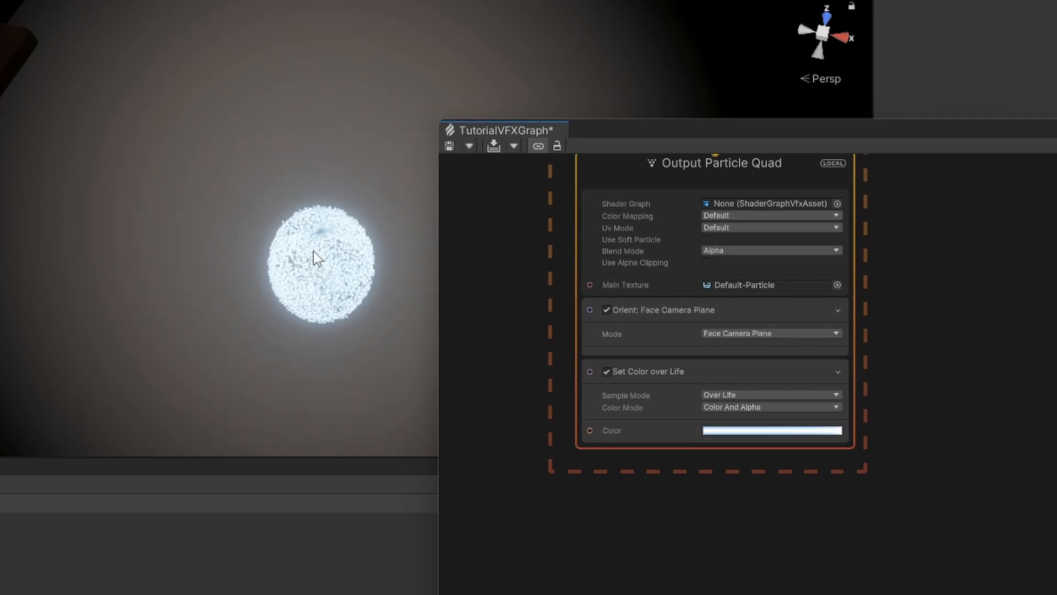
left_click_drag(334, 238, 352, 193, "alt")
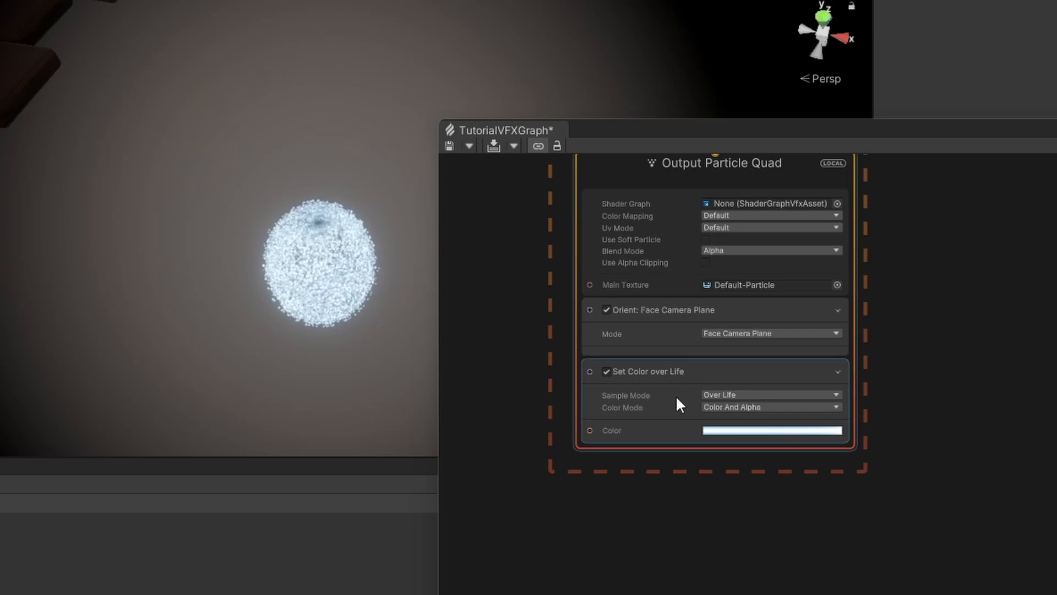
left_click(799, 431)
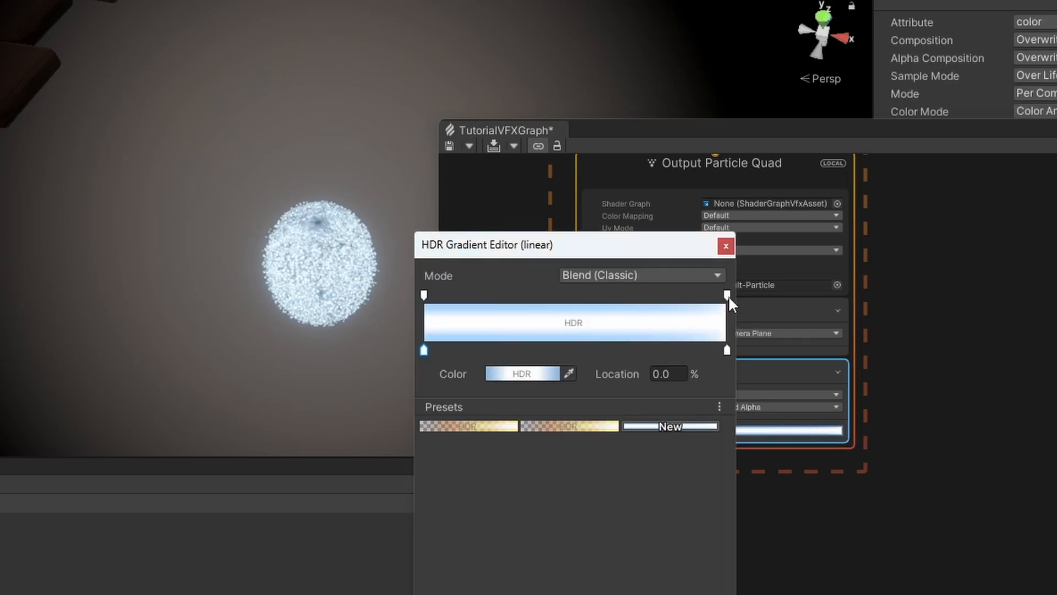
left_click(726, 247)
left_click(903, 398)
- Move the Random Number node closer to the Vector3 node whose Y input it feeds
middle_click_drag(621, 269, 772, 594)
middle_click_drag(520, 324, 832, 527)
middle_click_drag(865, 484, 910, 458)
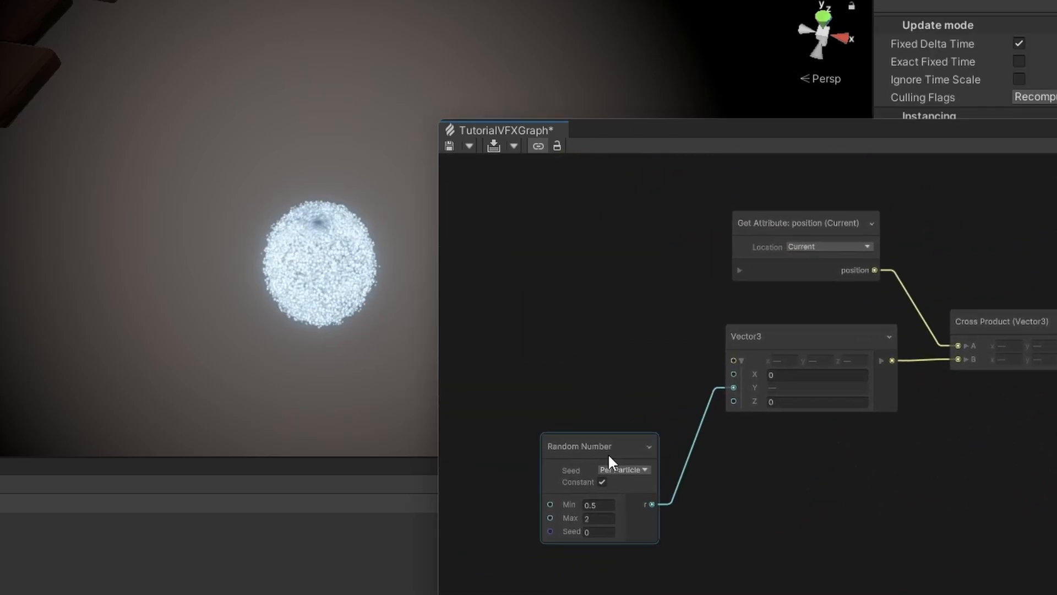
left_click_drag(608, 457, 612, 408)
left_click(756, 487)
key("space")
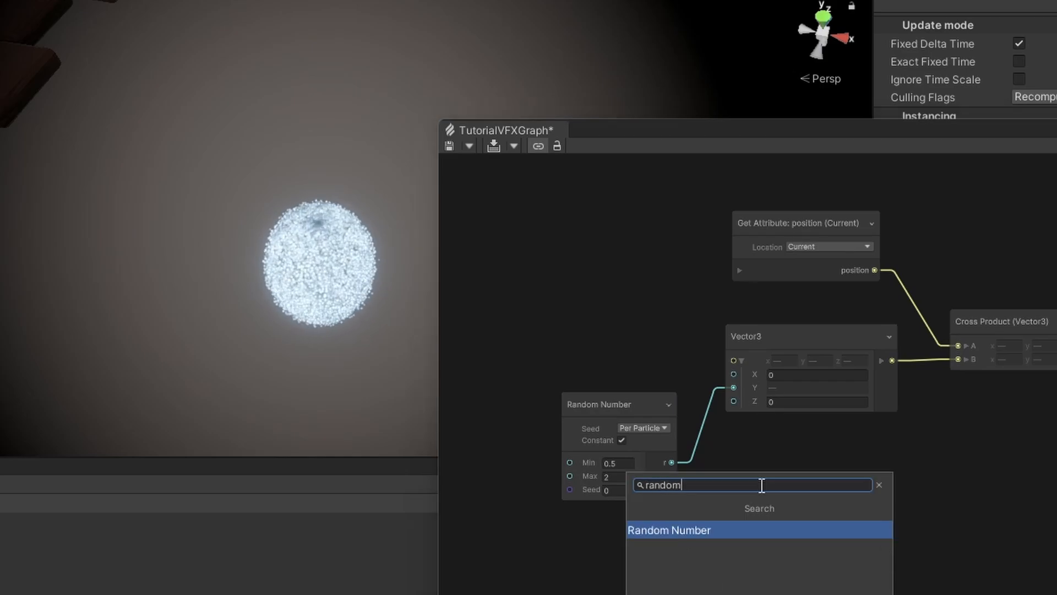
type("random")
left_click(717, 530)
left_click_drag(811, 530, 750, 524)
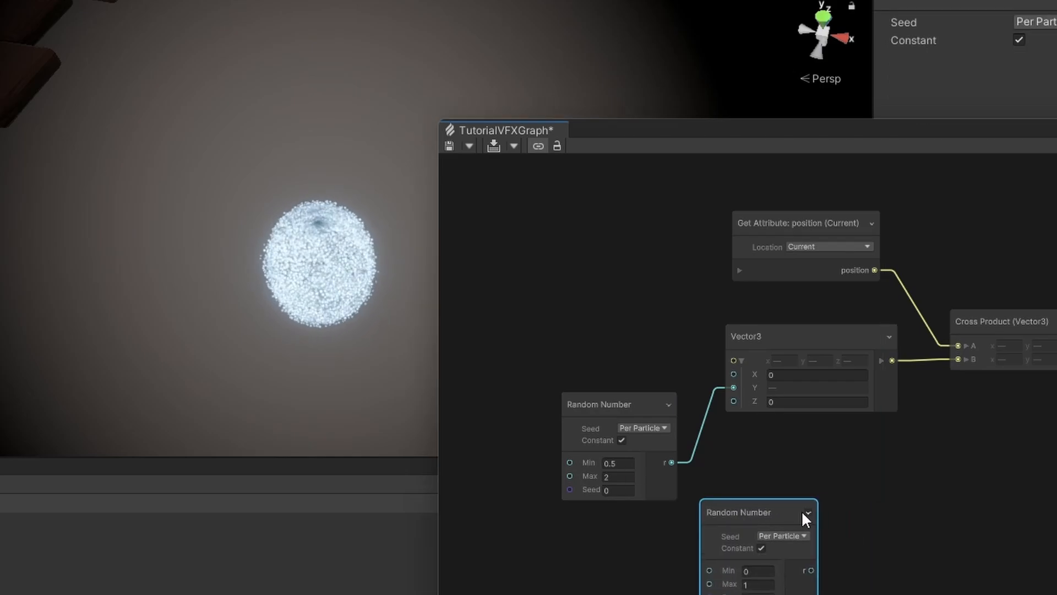
key("Delete")
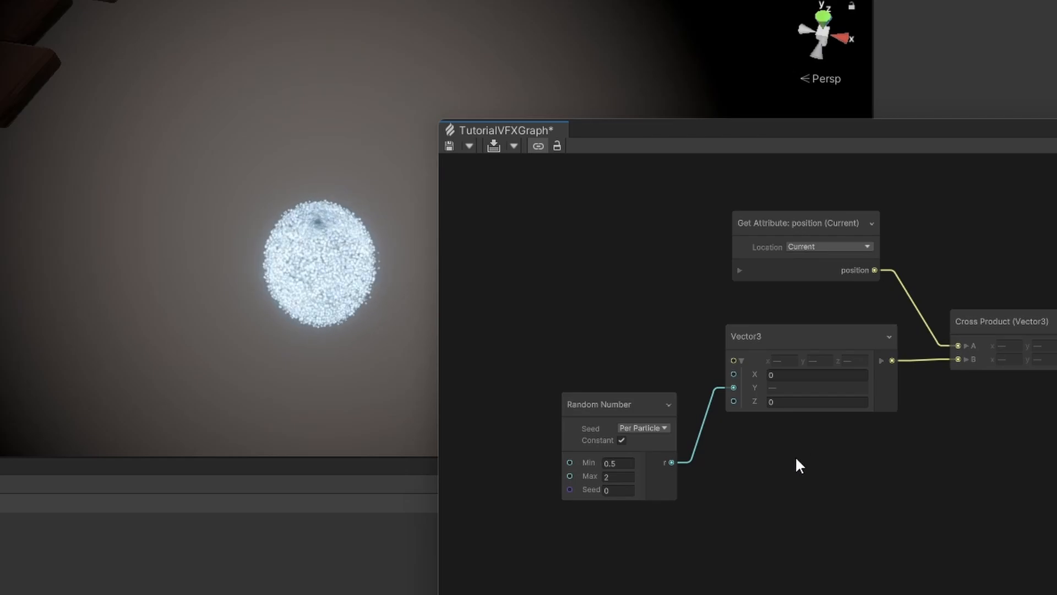
- Examine the particle motion in the scene alongside the Random Number and Vector3 nodes feeding the Cross Product
middle_click_drag(799, 465, 733, 498)
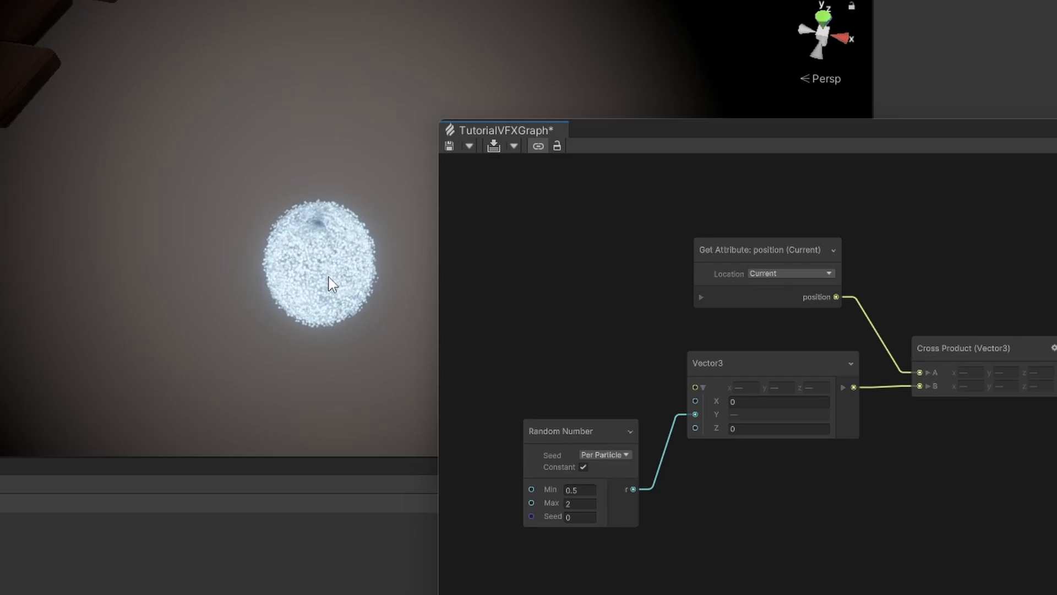
left_click_drag(326, 240, 322, 330, "alt")
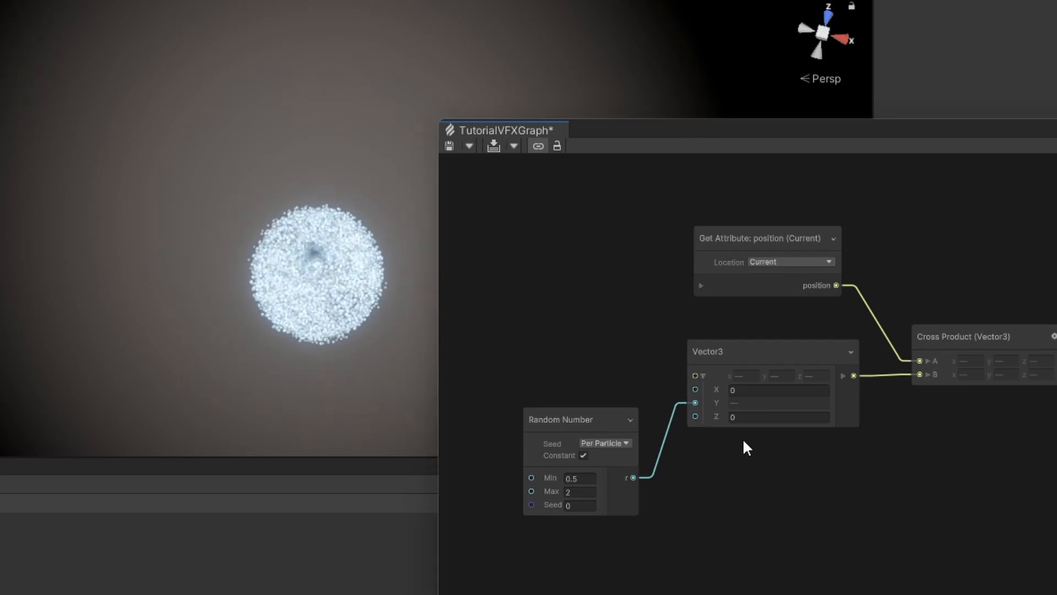
middle_click_drag(743, 438, 749, 390)
left_click(708, 337)
left_click(709, 337)
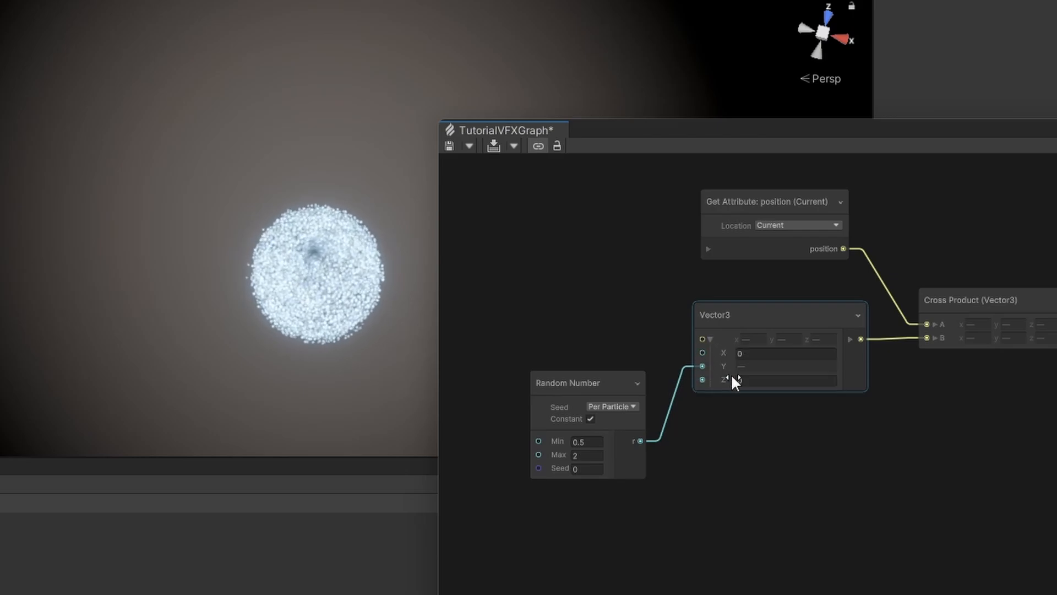
middle_click_drag(705, 497, 826, 472)
scroll(826, 472, "up", 3)
left_click(659, 369)
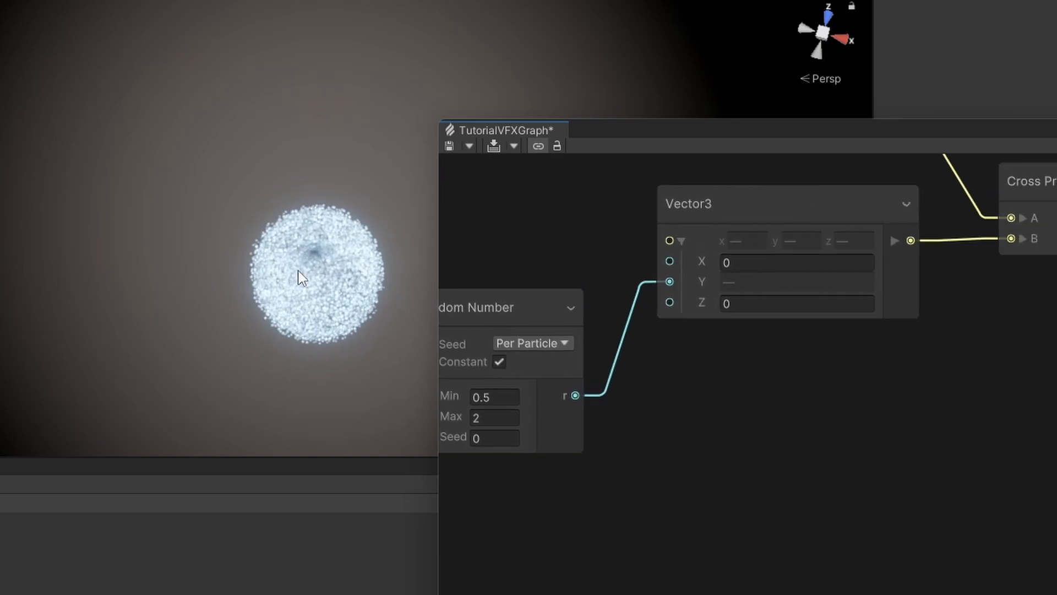
- Set the size in the Set Size block of the Initialize Particle context to 0.05
scroll(848, 468, "right", 10)
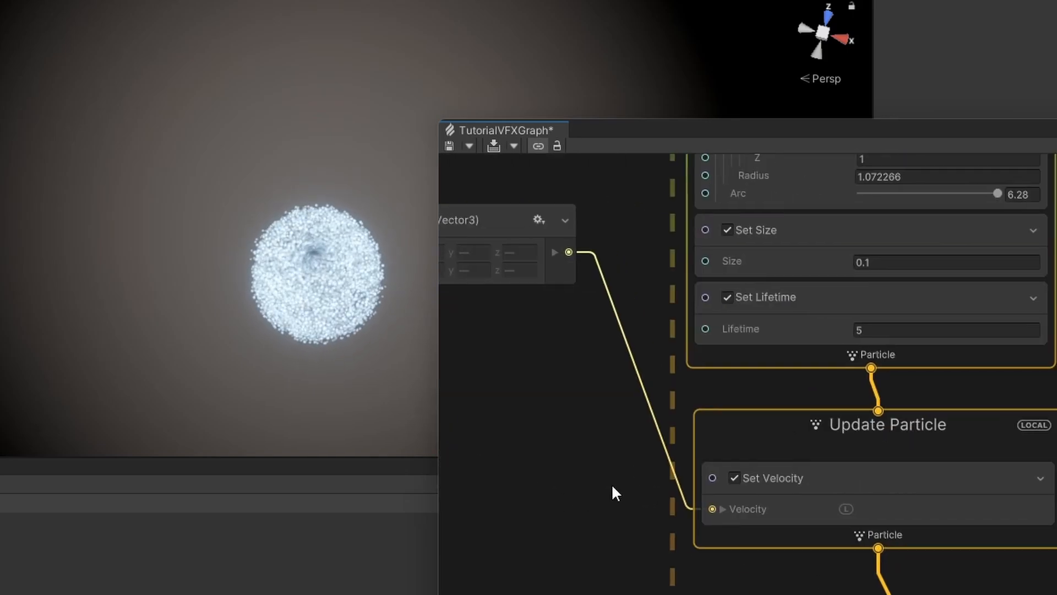
scroll(613, 484, "down", 2)
scroll(656, 488, "up", 2)
left_click(623, 503)
left_click(737, 325)
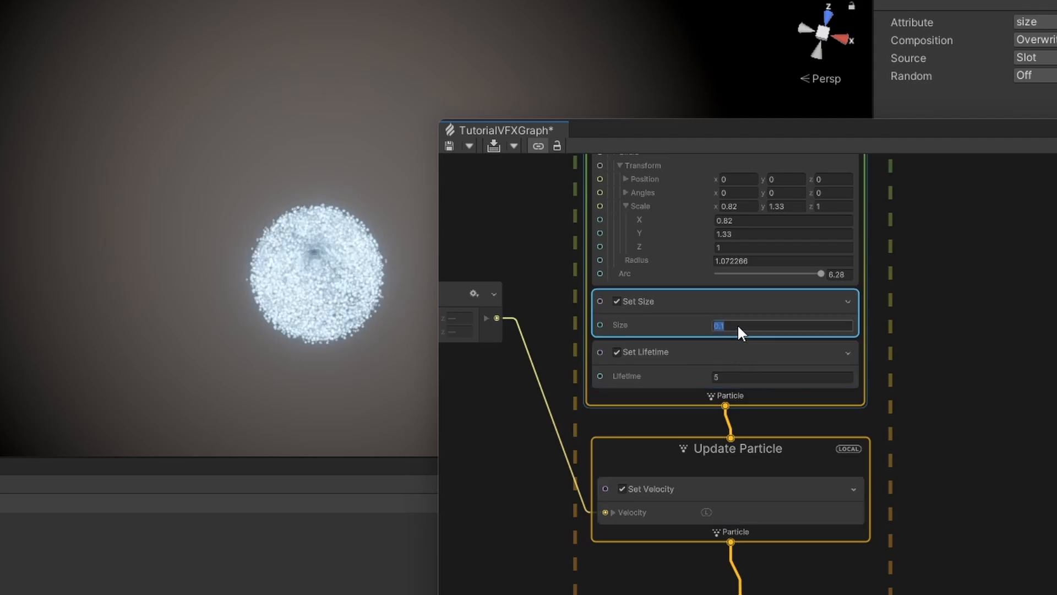
left_click(725, 325)
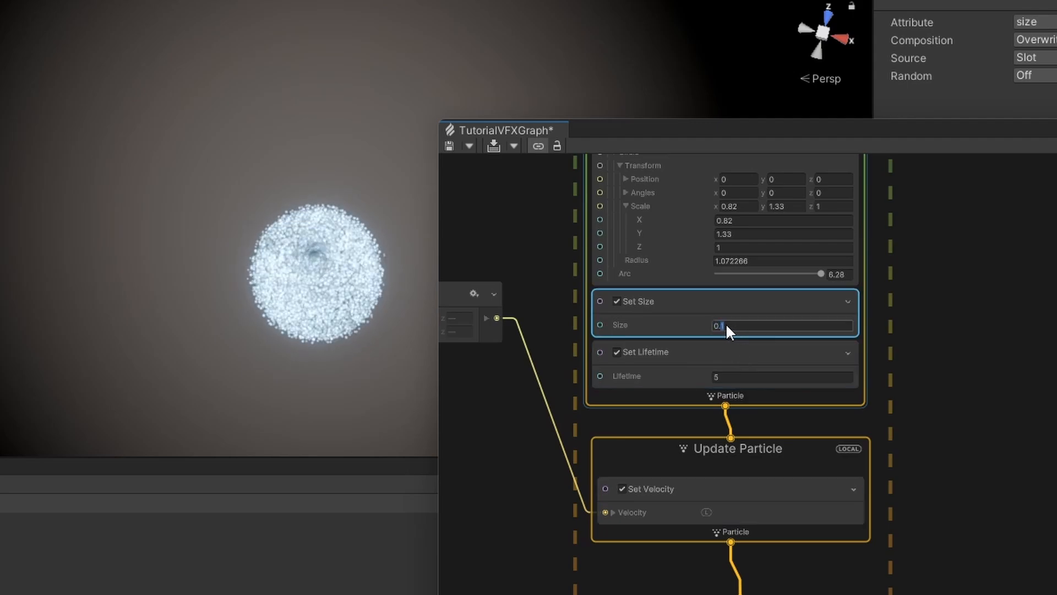
type(".5")
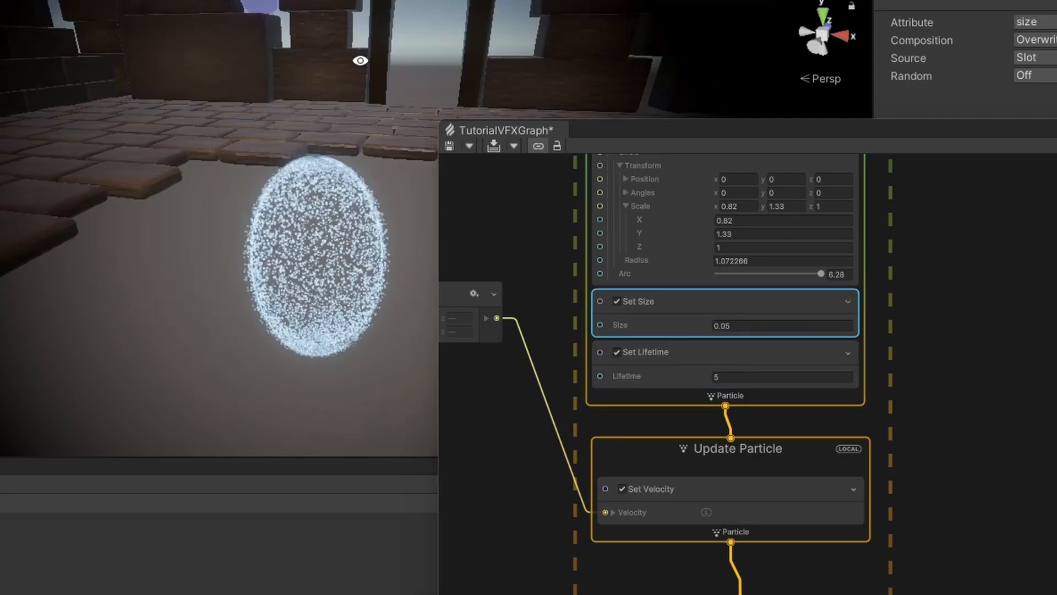
left_click_drag(358, 59, 381, 319, "alt")
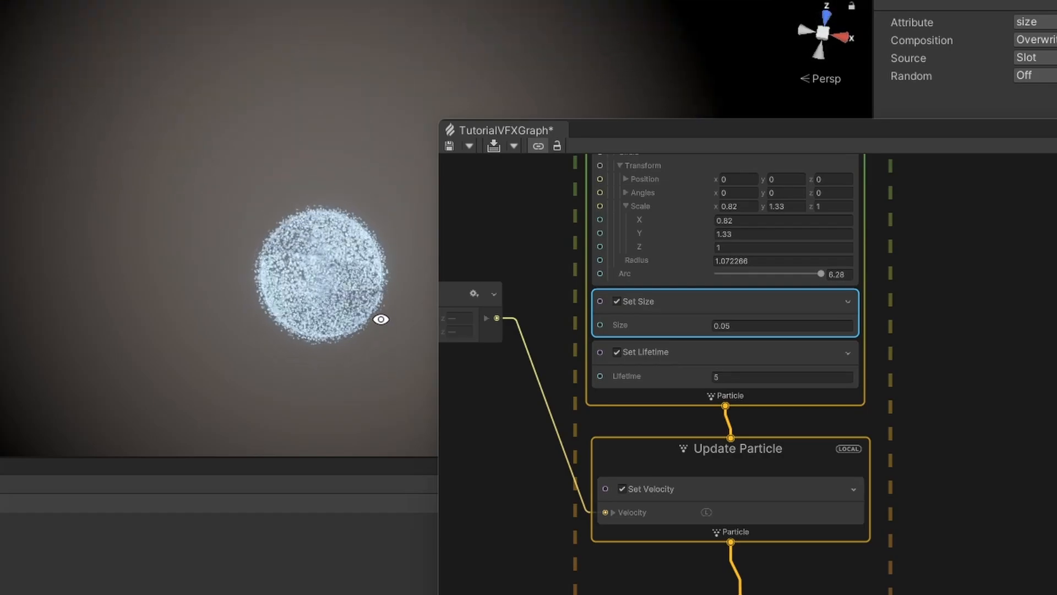
- Move both alpha 255 keys of the Set Color over Life gradient inward, the start key to location 21.5%
middle_click_drag(513, 580, 604, 156)
left_click(871, 451)
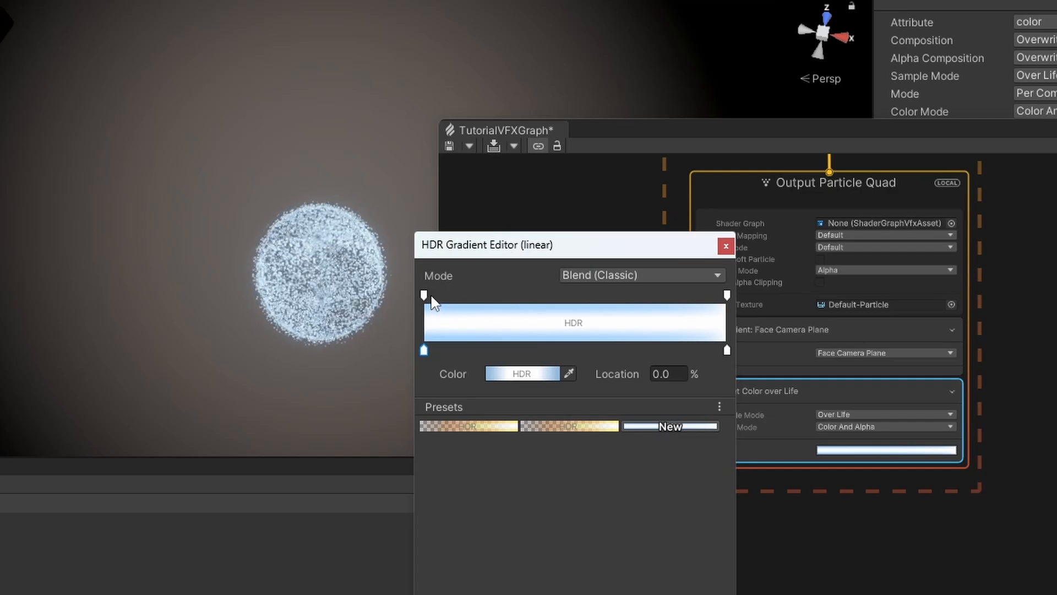
left_click_drag(432, 300, 489, 300)
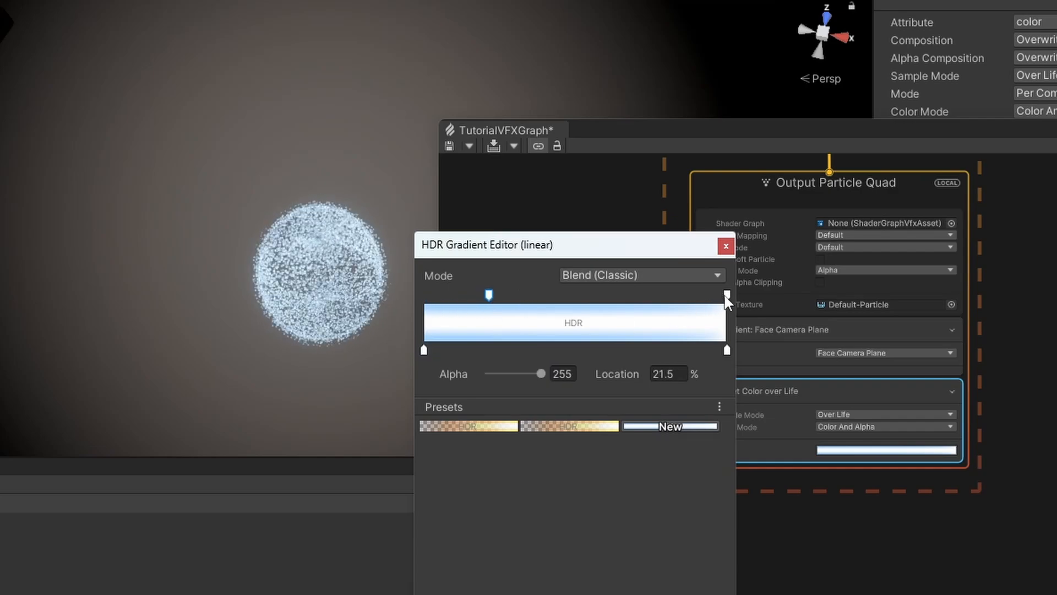
left_click_drag(727, 300, 665, 300)
- Add fully transparent alpha keys at both ends of the color gradient for a fade-in and fade-out, and save the graph
left_click(424, 295)
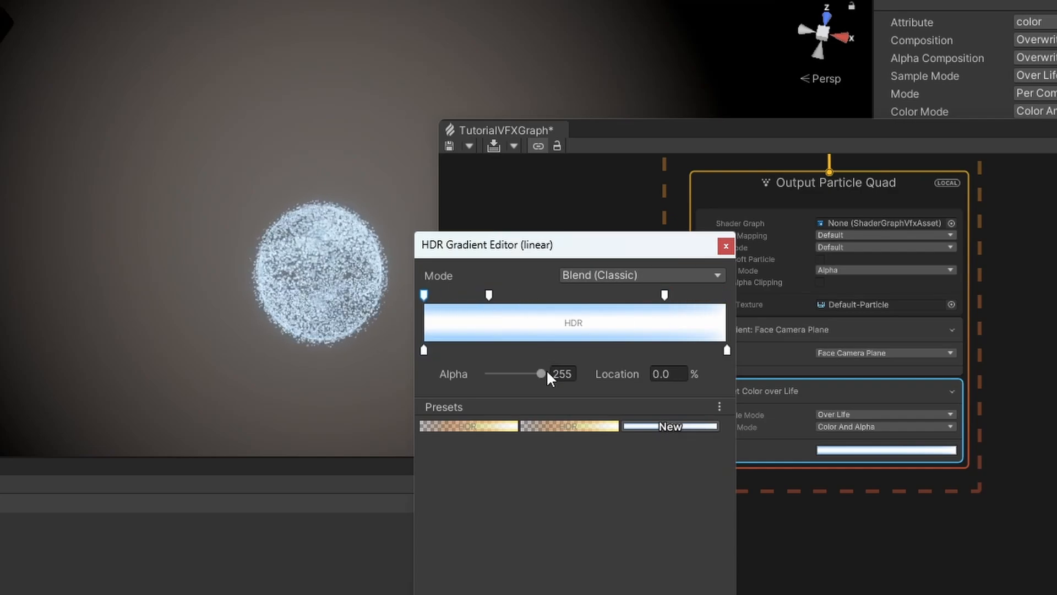
left_click_drag(541, 373, 485, 370)
left_click(726, 296)
left_click(1013, 443)
left_click(449, 149)
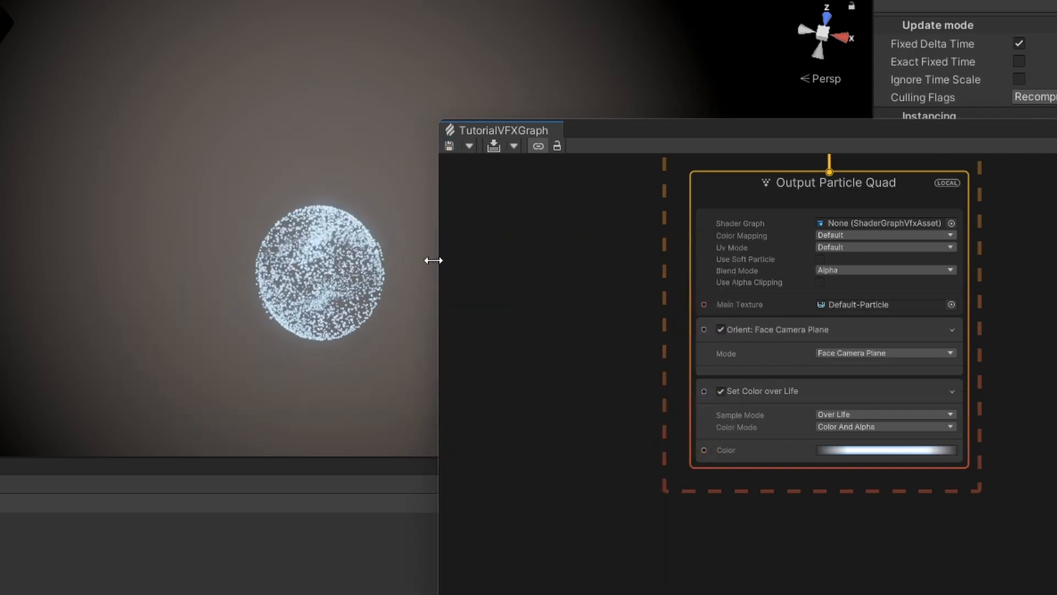
left_click_drag(287, 255, 297, 307, "alt")
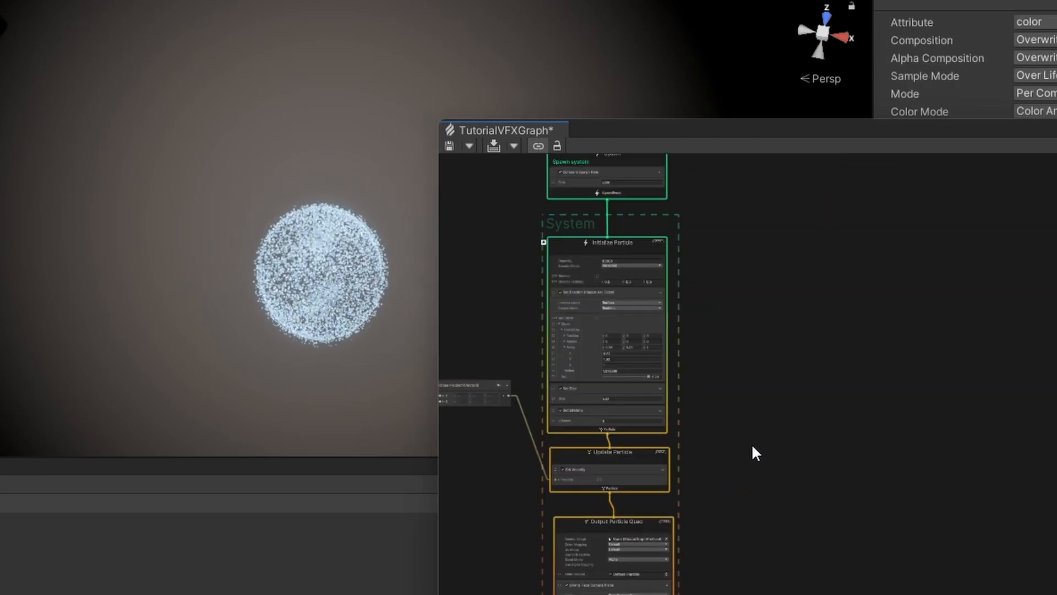
- Add a Simple Heads And Trails system to the empty graph area beside the existing particle system
middle_click_drag(762, 396, 724, 380)
scroll(726, 383, "down", 3)
right_click(732, 339)
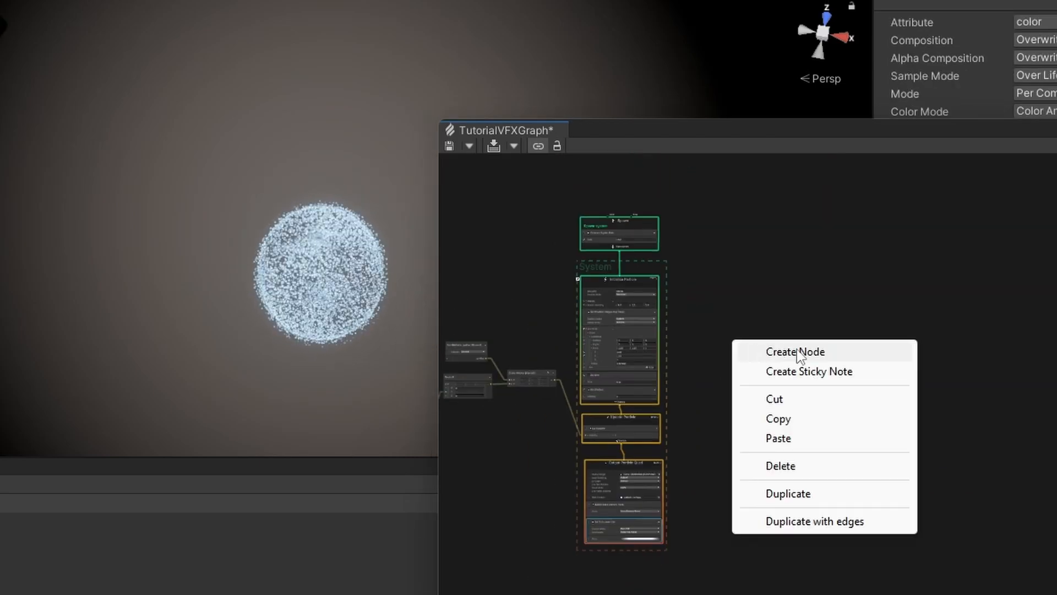
left_click(796, 351)
type("trail")
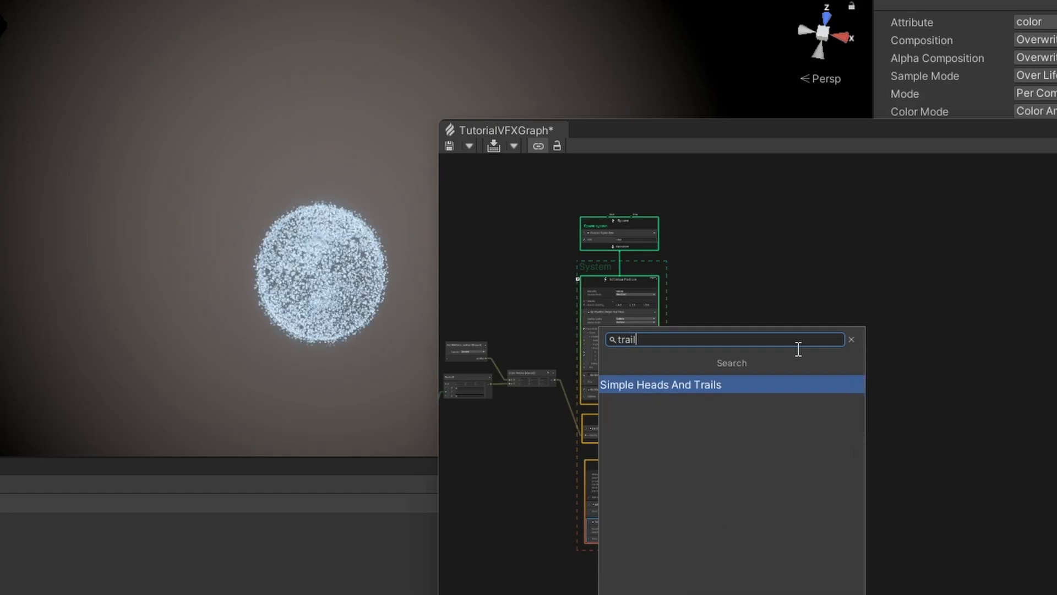
key("Return")
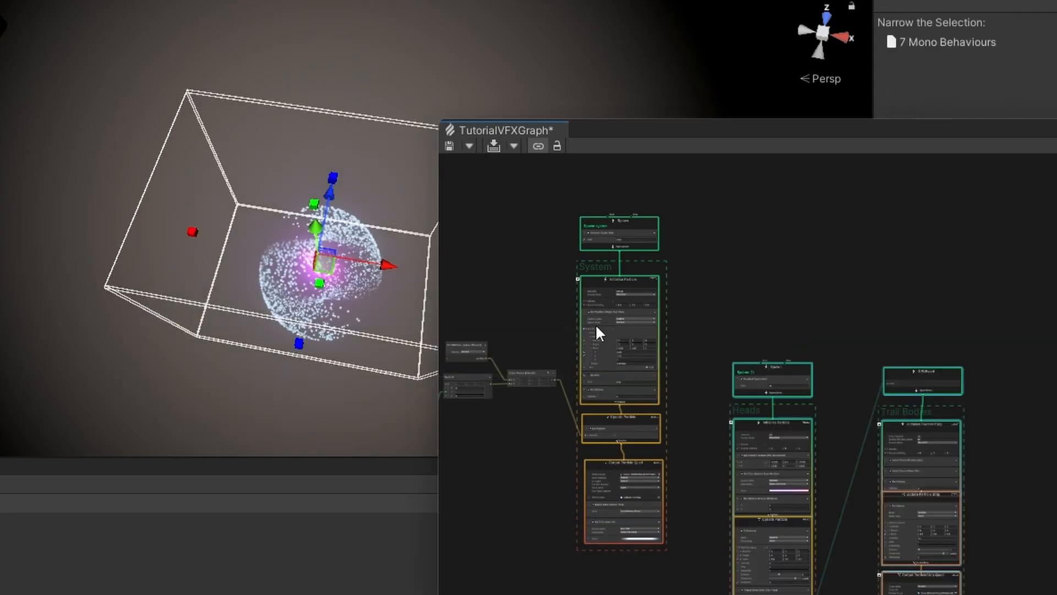
left_click_drag(298, 220, 325, 73, "alt")
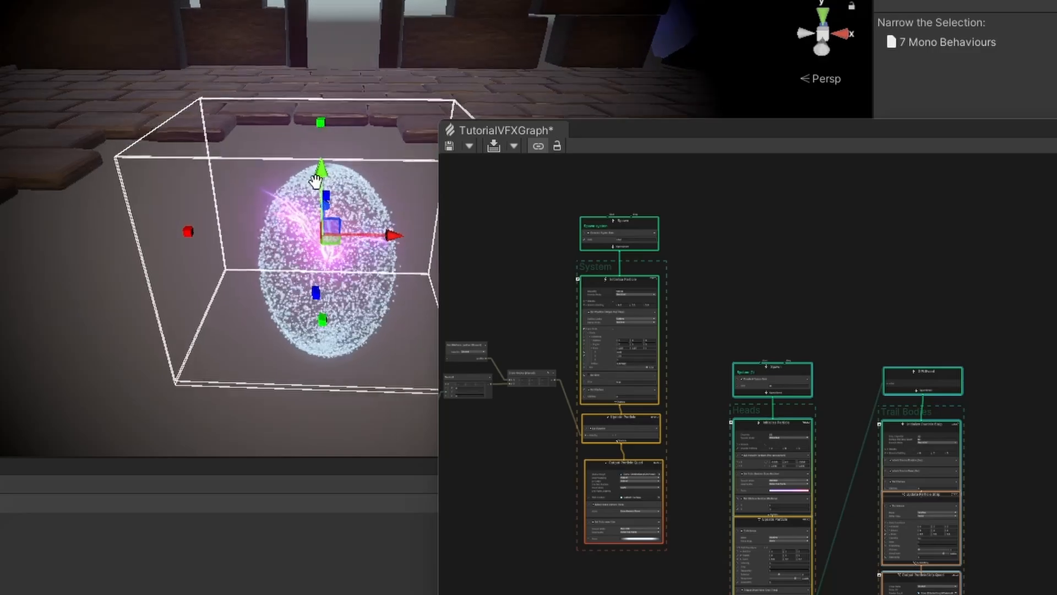
middle_click_drag(319, 173, 275, 195)
- Move the whole Heads and Trail Bodies node group up beside the existing particle system
middle_click_drag(980, 385, 965, 306)
left_click_drag(996, 253, 762, 559)
left_click_drag(781, 288, 749, 241)
- Copy the Set Position (Shape: Arc Circle) block from the original system into the Trail Bodies Initialize Particle Strip context
scroll(653, 310, "up", 7)
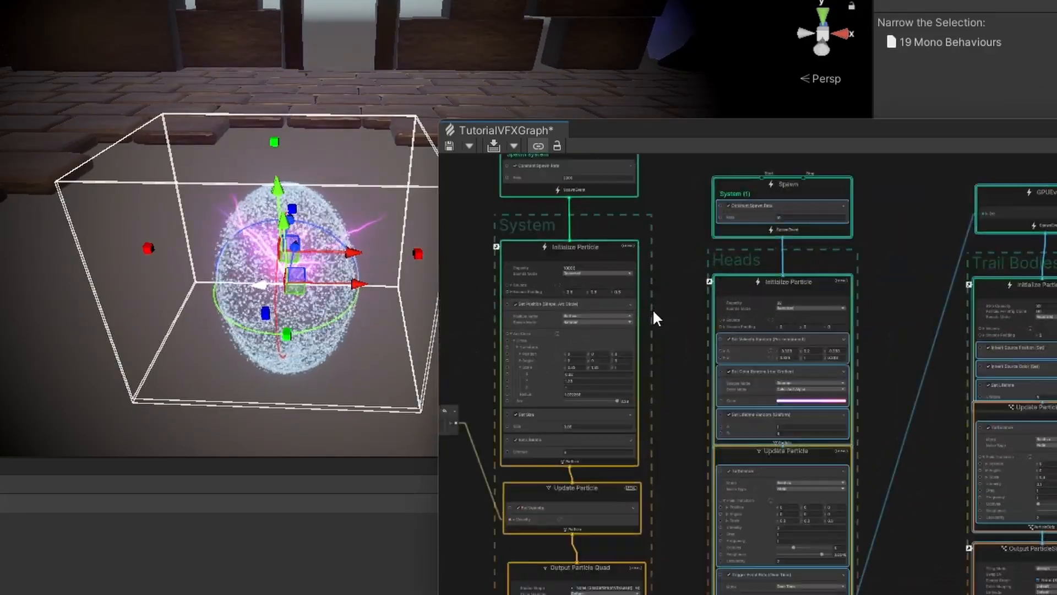
middle_click_drag(650, 325, 498, 315)
left_click(583, 285)
left_click(1024, 256)
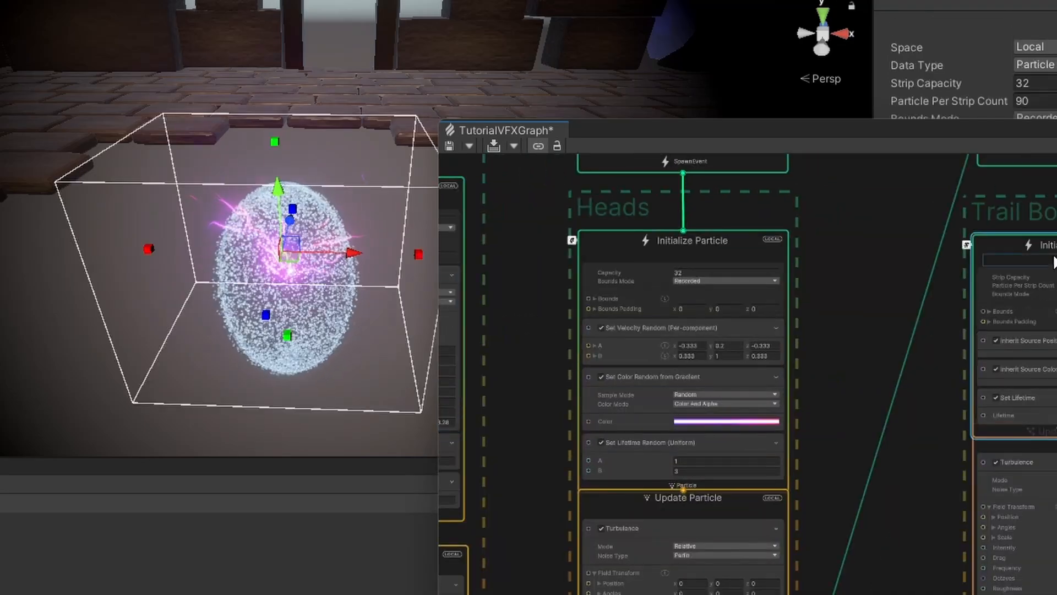
middle_click_drag(837, 309, 778, 413)
key("ctrl+v")
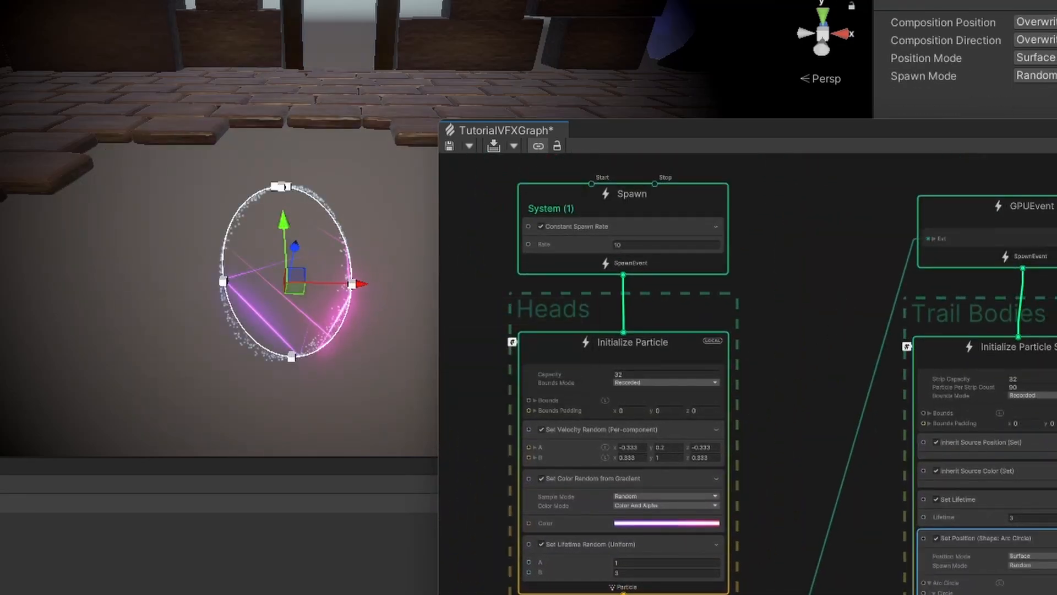
middle_click_drag(1007, 431, 980, 304)
left_click_drag(300, 263, 342, 219, "alt")
left_click_drag(302, 299, 303, 242, "alt")
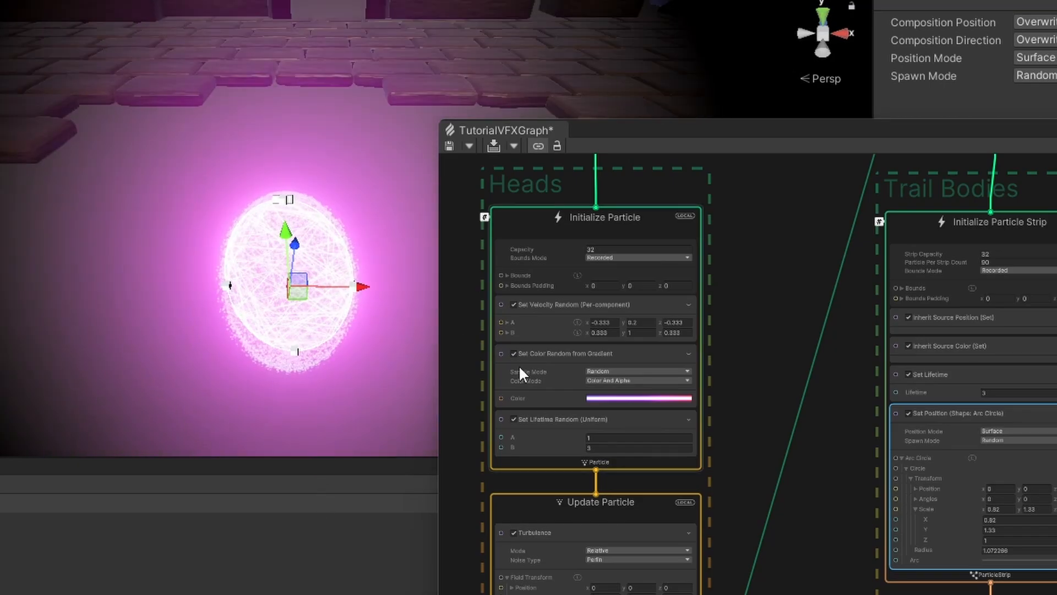
- Add a Set Velocity block to the Update Particle Strip context of the Trail Bodies system
middle_click_drag(835, 420, 856, 325)
middle_click_drag(844, 573, 869, 483)
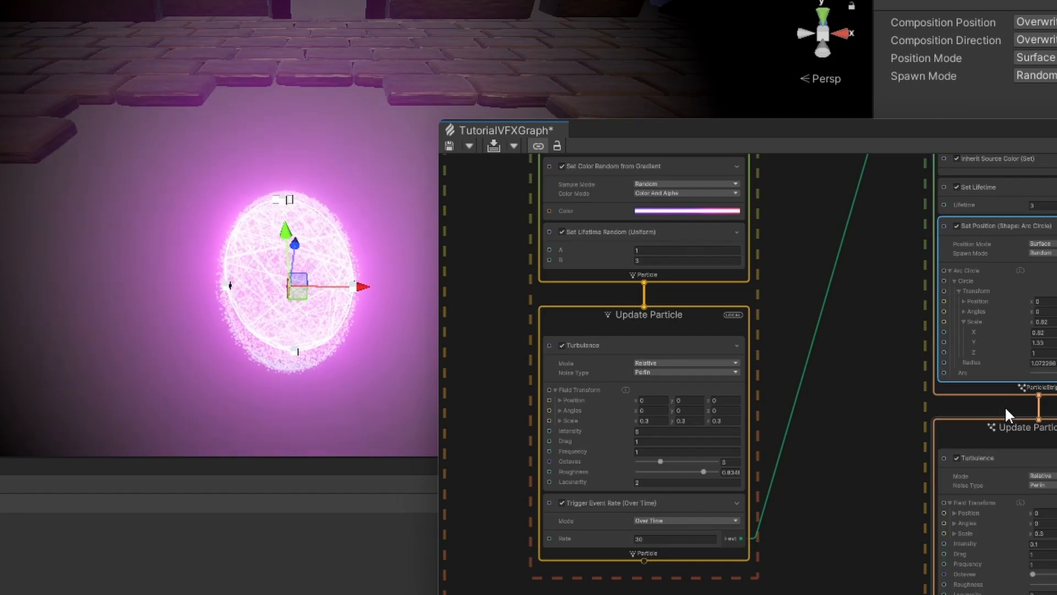
scroll(1006, 414, "down", 3)
middle_click_drag(1055, 472, 940, 400)
left_click(940, 401)
scroll(940, 401, "up", 4)
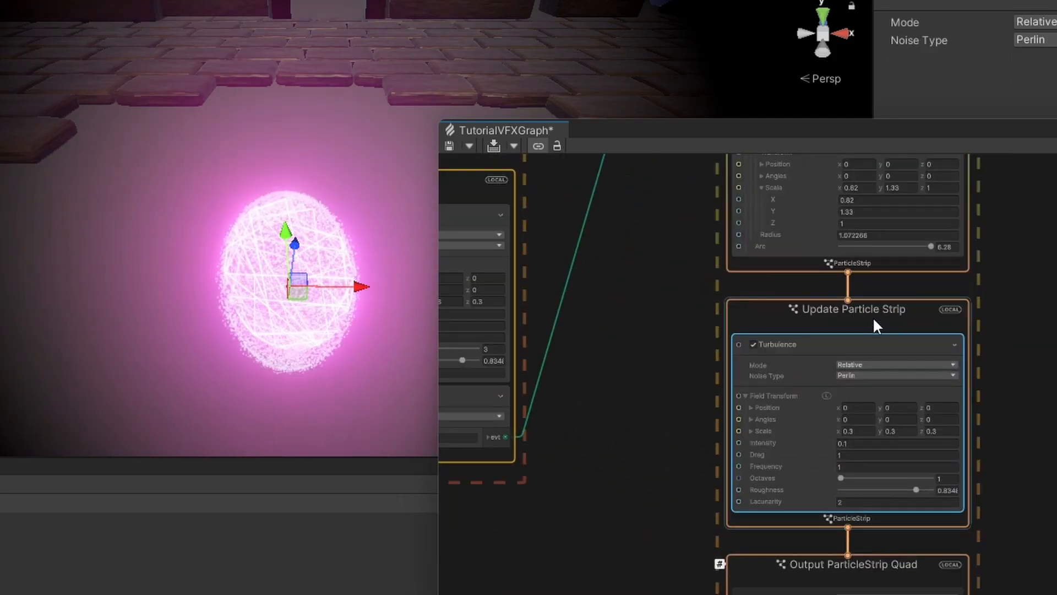
left_click(871, 313)
key("space")
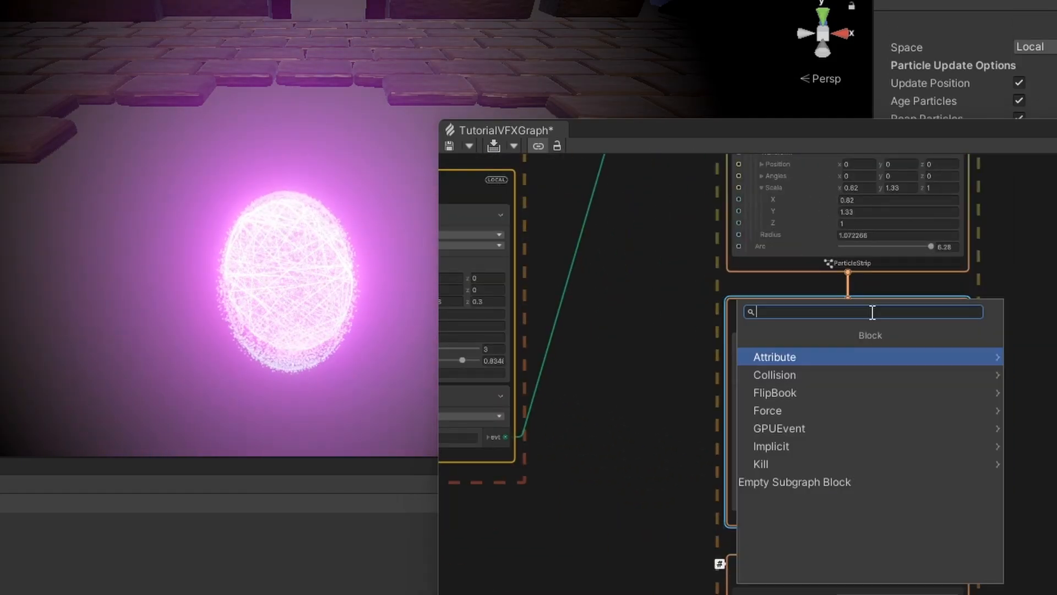
type("set veloc")
key("Return")
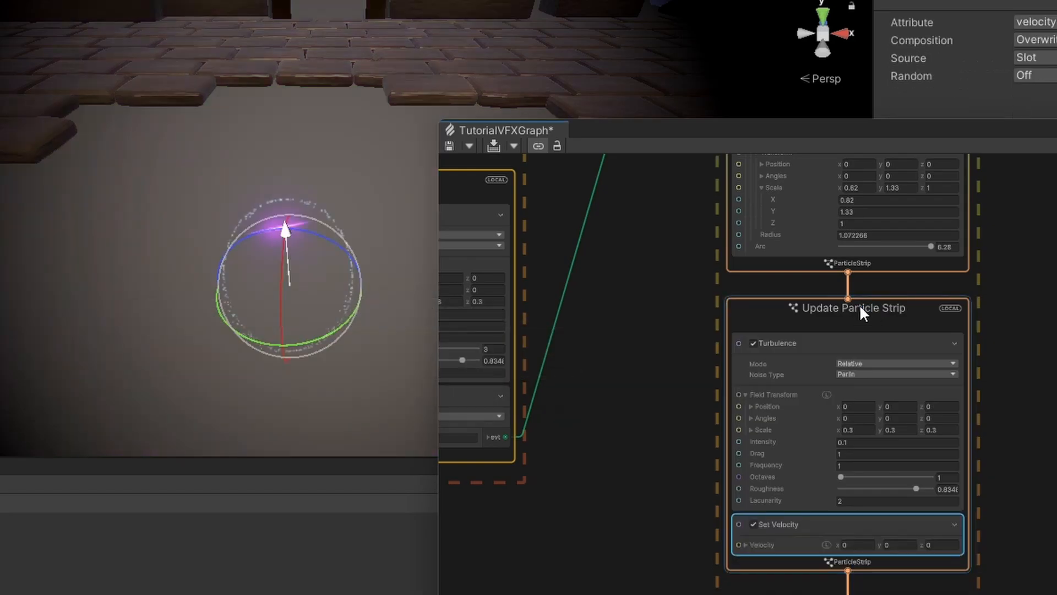
scroll(760, 457, "down", 5)
middle_click_drag(635, 393, 788, 396)
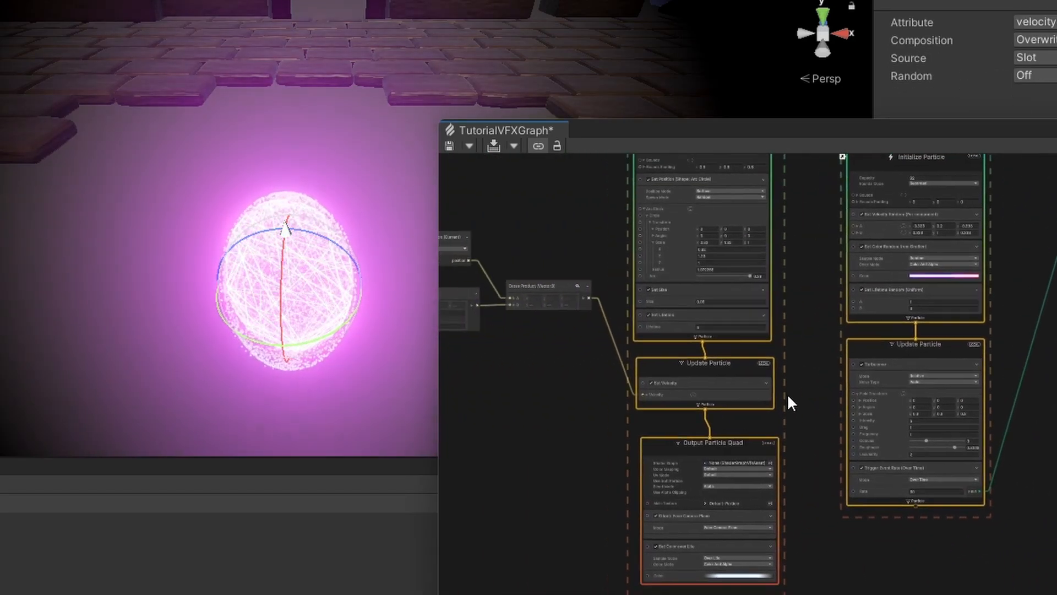
- Connect the Cross Product output to the Velocity input of the Set Velocity block in the Trail Bodies Update Particle Strip context
scroll(533, 299, "up", 4)
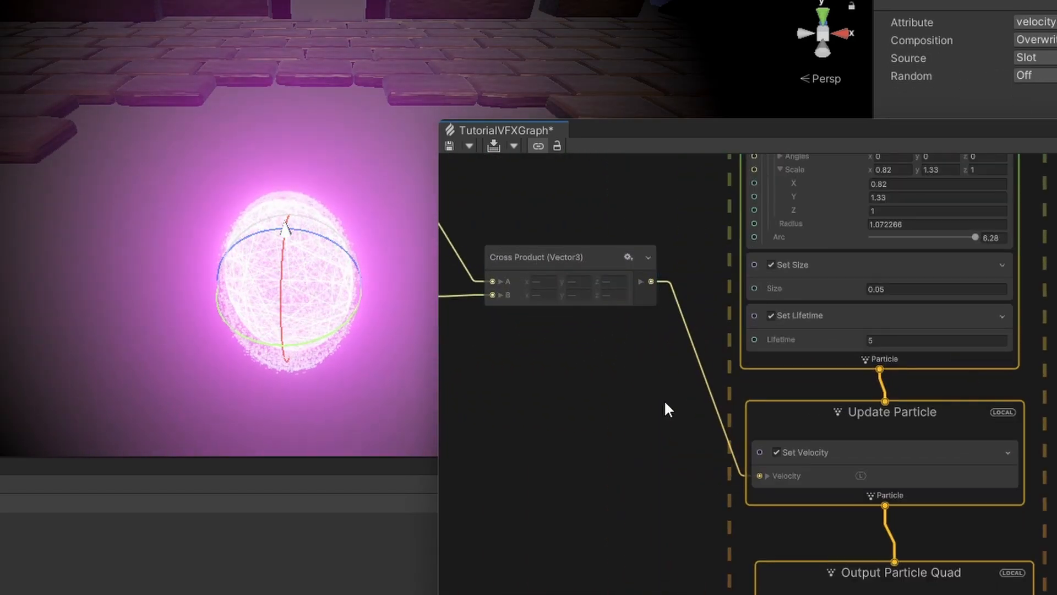
middle_click_drag(665, 402, 534, 368)
left_click(1051, 413)
middle_click_drag(968, 474, 950, 350)
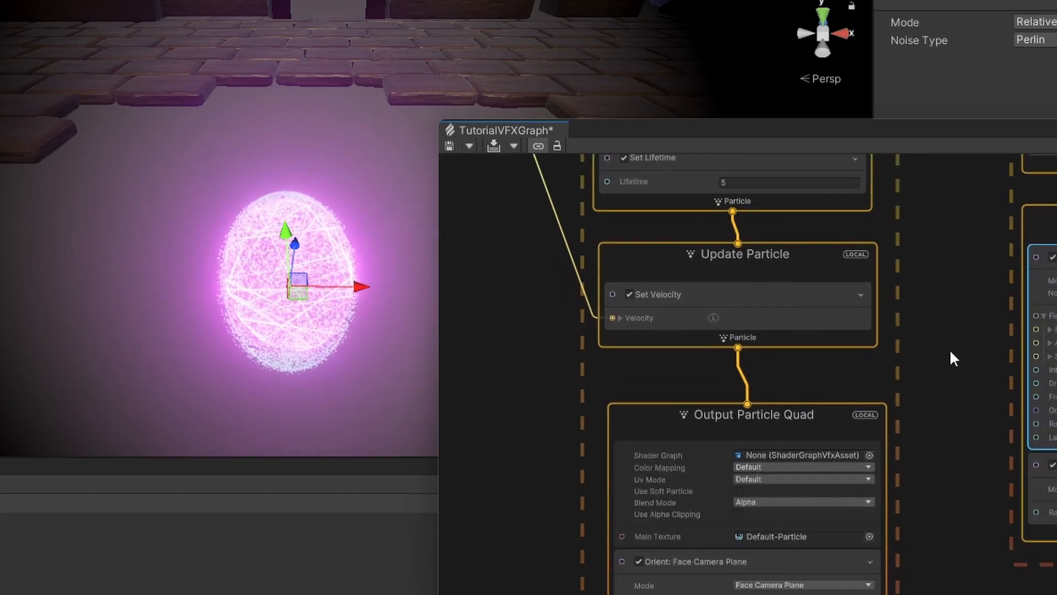
scroll(937, 433, "down", 3)
middle_click_drag(935, 428, 621, 380)
scroll(914, 464, "down", 1)
middle_click_drag(914, 464, 992, 463)
left_click_drag(496, 219, 1056, 522)
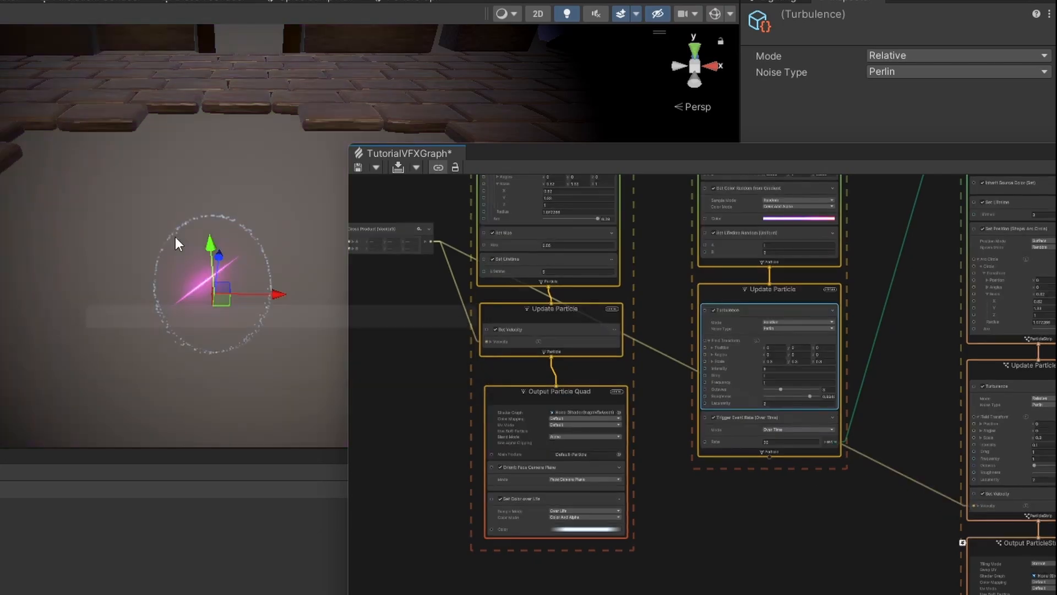
- Set the Tiling Mode of the Trail Bodies Output ParticleStrip Quad to Repeat Per Segment
left_click_drag(178, 240, 213, 382, "alt")
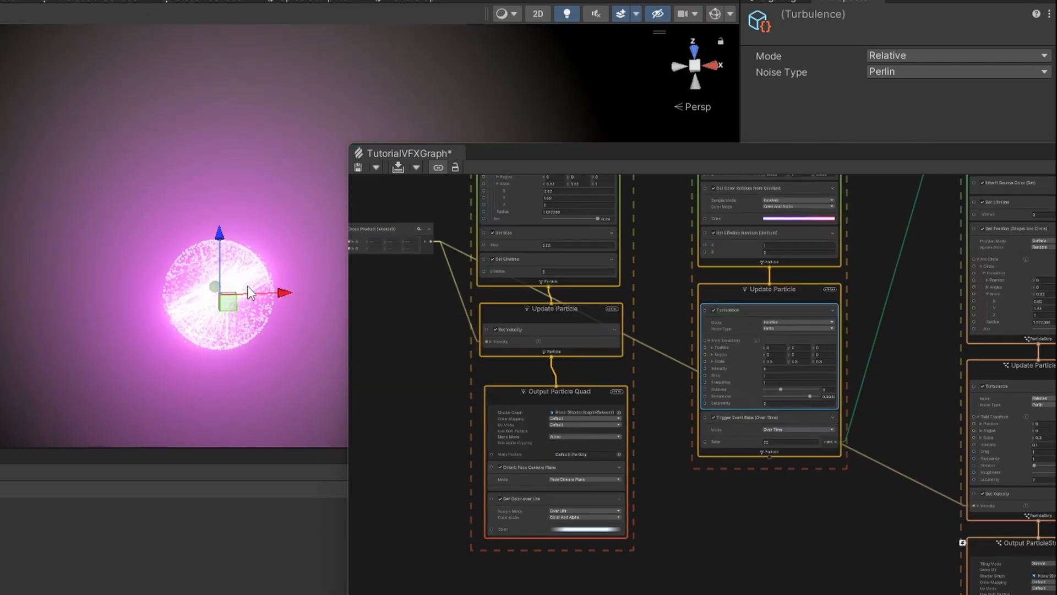
middle_click_drag(812, 550, 544, 493)
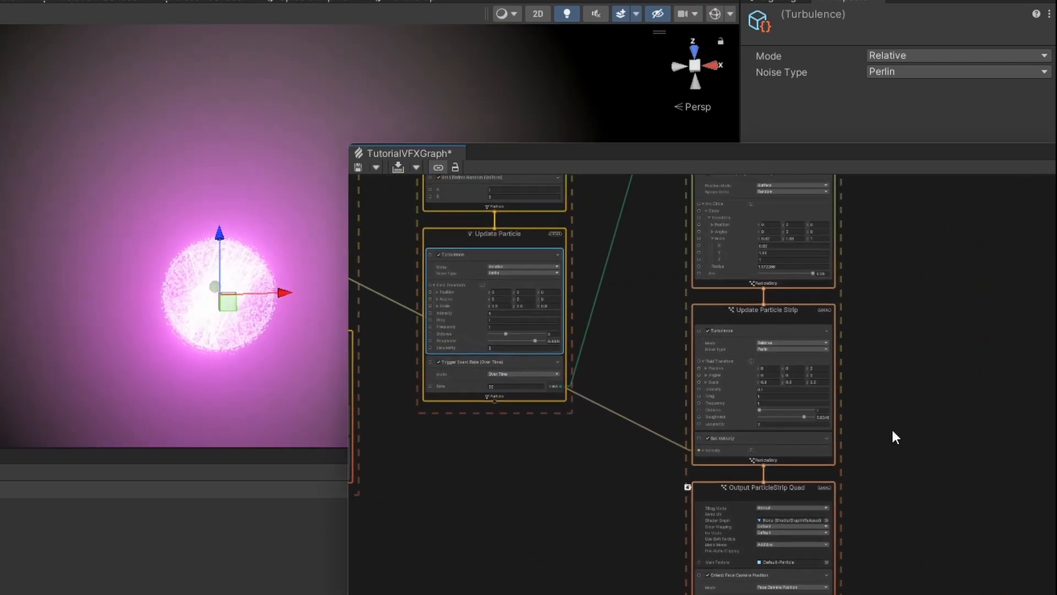
scroll(848, 419, "up", 6)
middle_click_drag(828, 414, 739, 317)
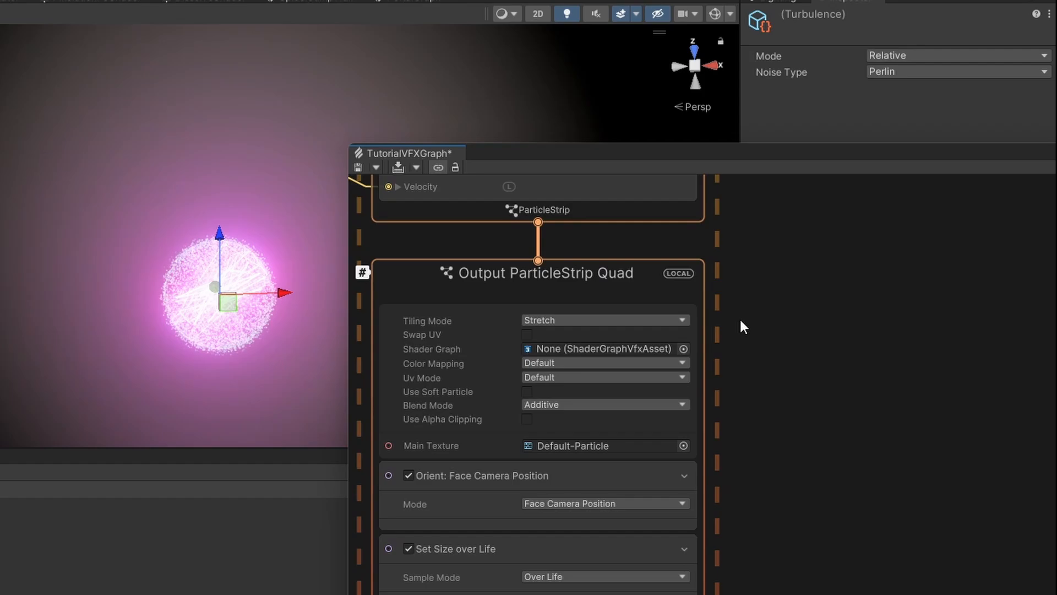
left_click(566, 320)
left_click(569, 355)
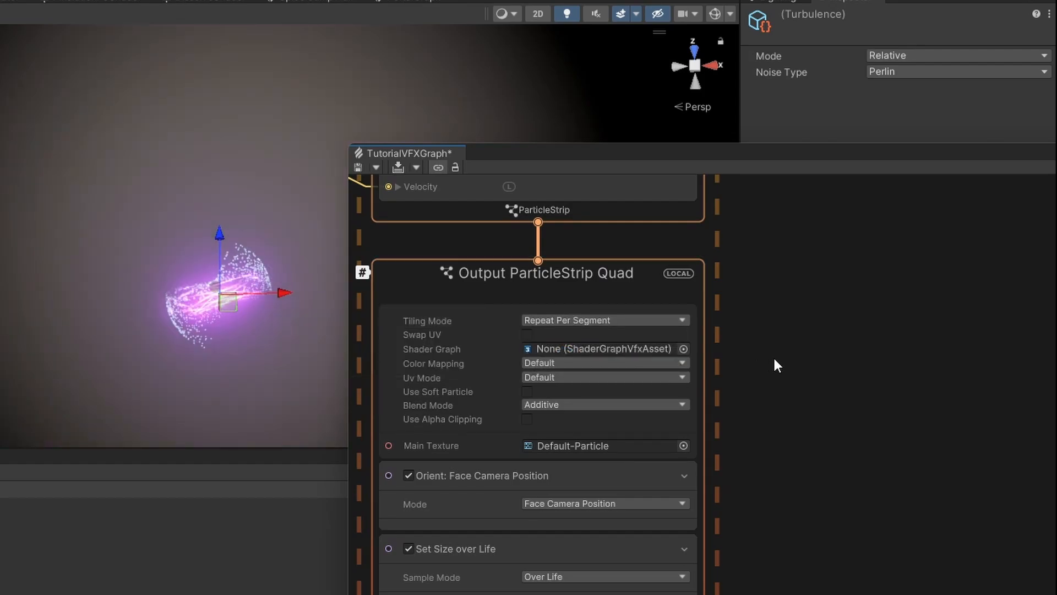
left_click(788, 364)
middle_click_drag(790, 368, 900, 393)
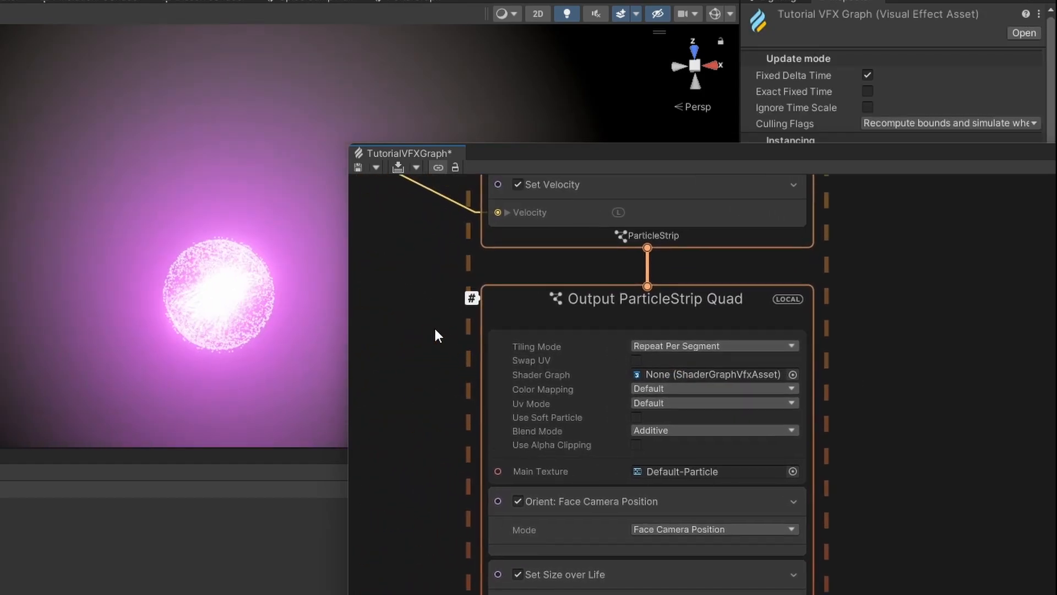
- Set the Constant Spawn Rate of the Heads system to 40
scroll(434, 330, "down", 3)
middle_click_drag(420, 356, 475, 421)
middle_click_drag(376, 323, 472, 431)
scroll(478, 430, "down", 3)
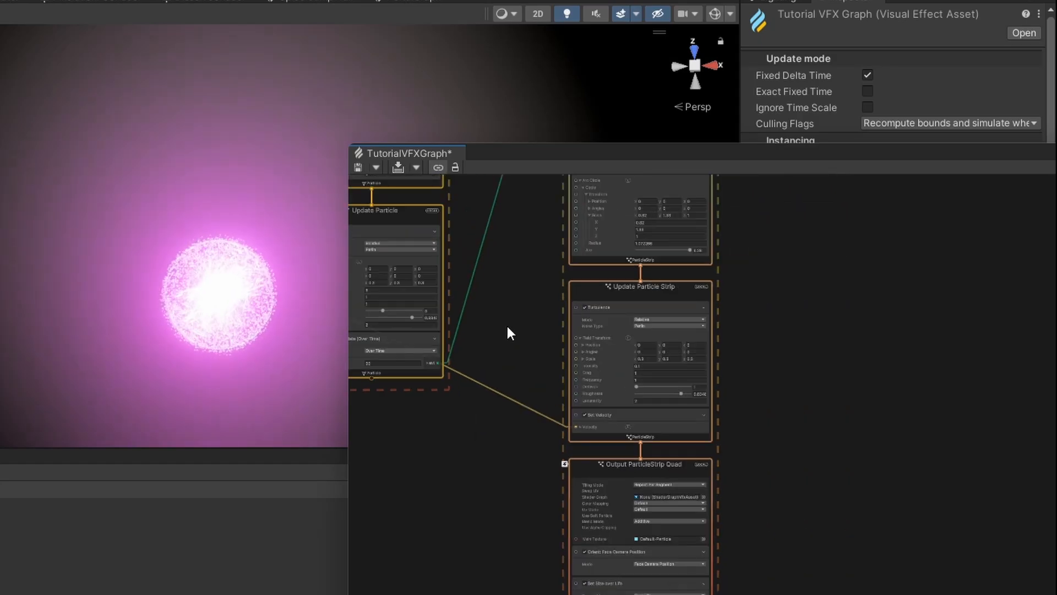
middle_click_drag(507, 328, 608, 384)
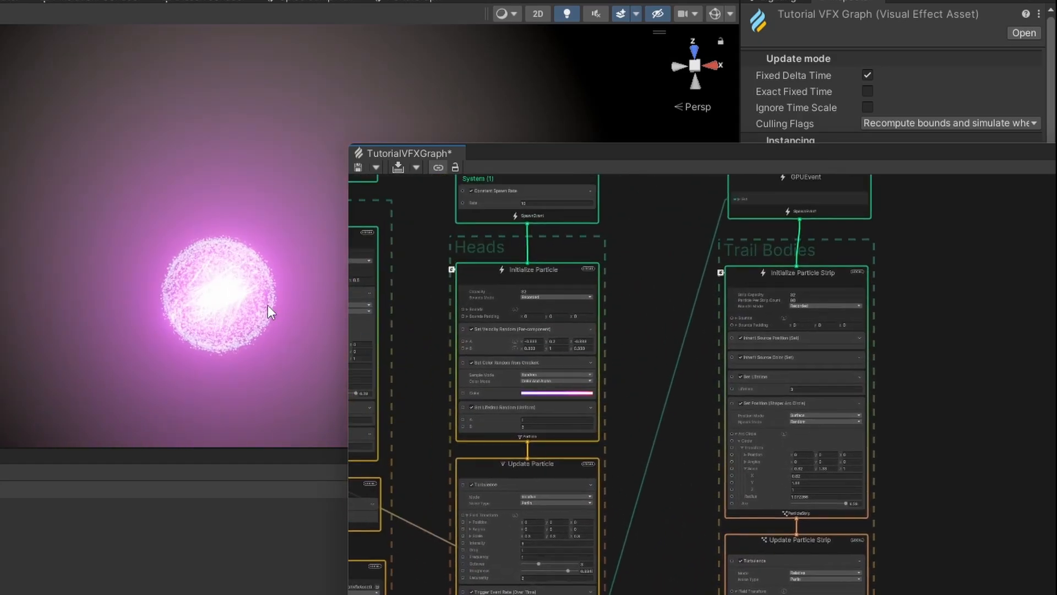
middle_click_drag(599, 305, 618, 332)
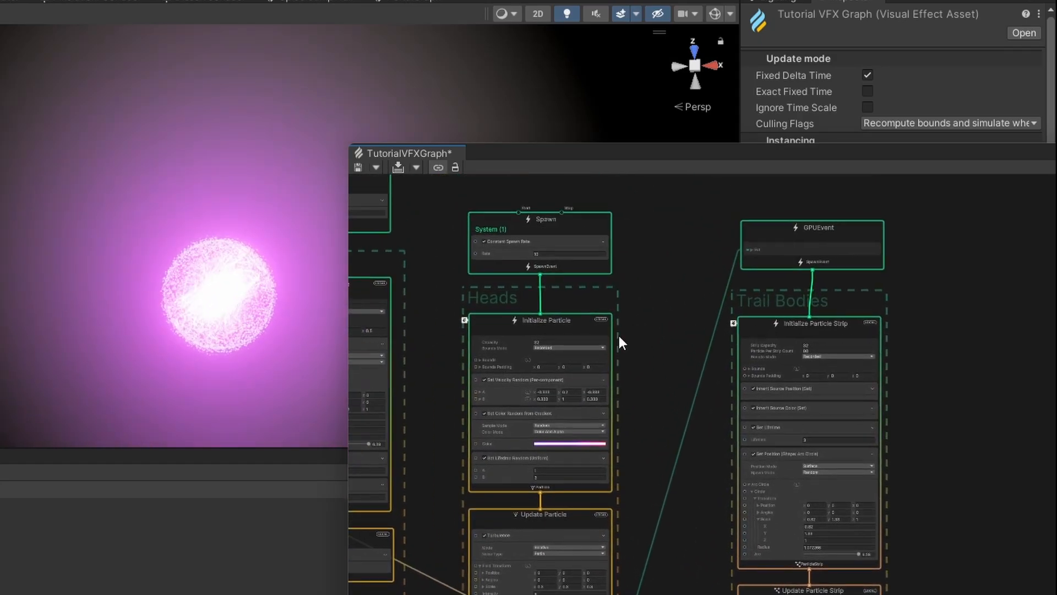
scroll(554, 269, "up", 3)
middle_click_drag(554, 270, 554, 311)
left_click(532, 279)
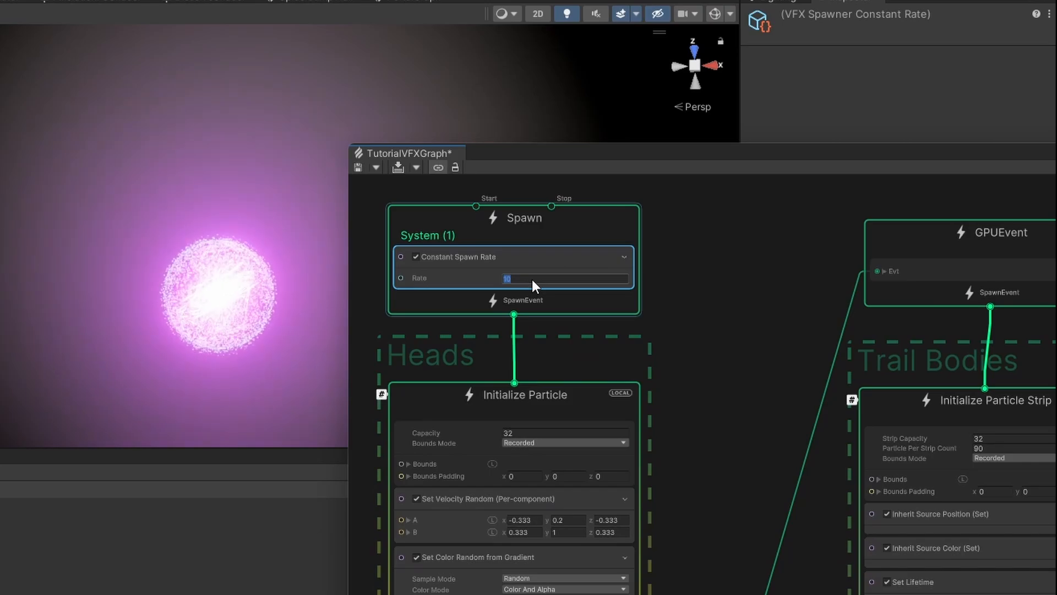
type("40")
key("Return")
left_click(728, 358)
- Set the Heads Initialize Particle capacity and the Trail Bodies Initialize Particle Strip strip capacity both to 400
middle_click_drag(571, 394, 579, 339)
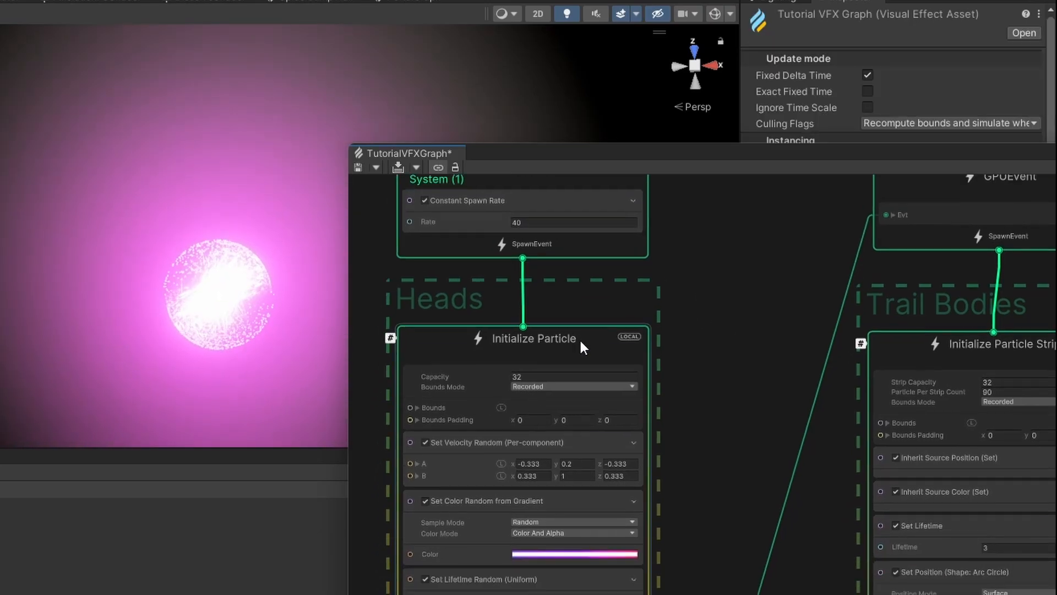
left_click(557, 375)
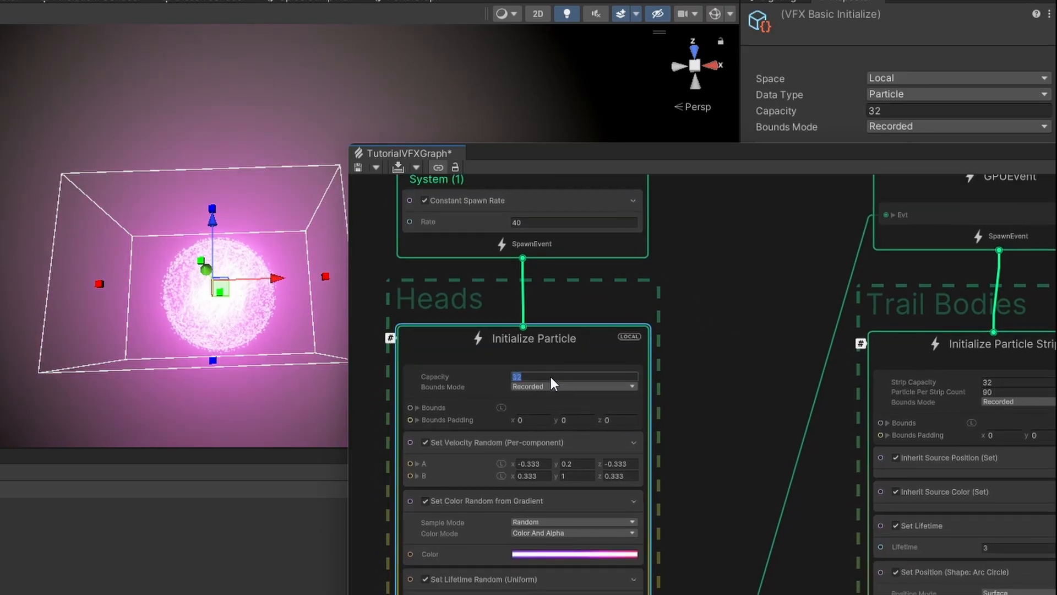
type("128")
left_click(705, 355)
middle_click_drag(705, 355, 509, 338)
scroll(510, 338, "up", 1)
left_click(862, 370)
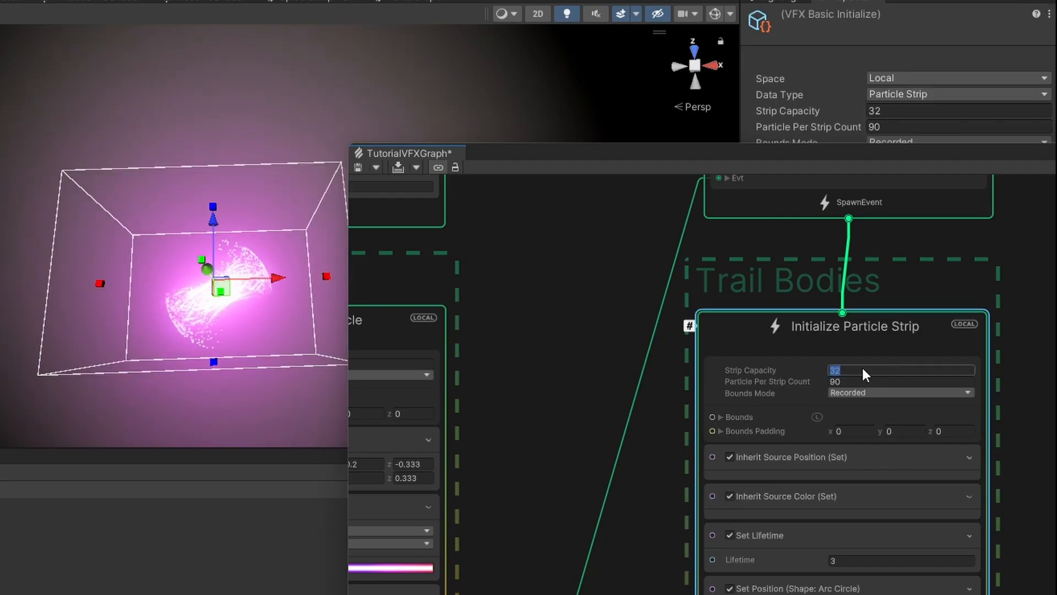
type("400")
left_click(678, 345)
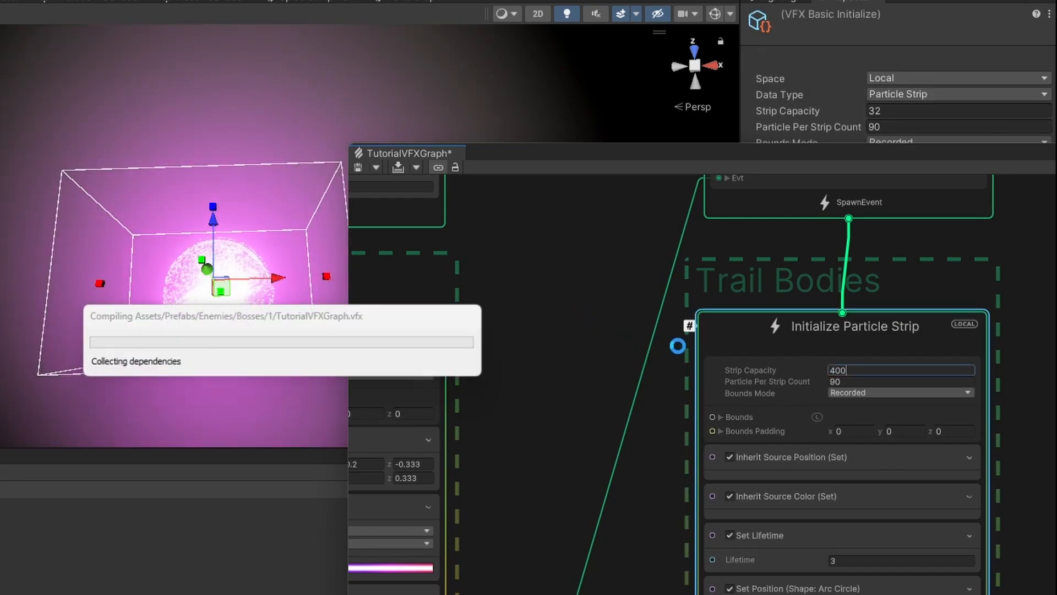
- Set the HDR intensity of the pink end key at 100% to 0 in the Heads Set Color Random from Gradient block
middle_click_drag(643, 307, 810, 330)
middle_click_drag(831, 423, 783, 309)
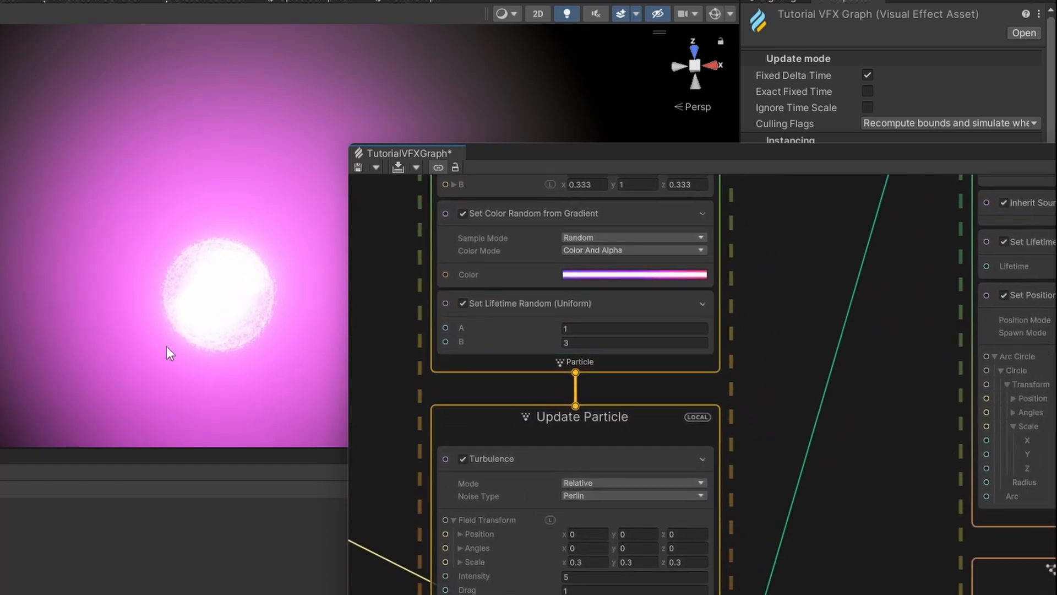
scroll(166, 346, "down", 7)
mouse_move(181, 299)
middle_mouse_down()
mouse_move(180, 313)
mouse_move(178, 282)
middle_mouse_up()
left_click_drag(177, 279, 180, 309, "alt")
scroll(179, 309, "up", 5)
mouse_move(183, 314)
middle_mouse_down()
mouse_move(176, 321)
mouse_move(190, 311)
middle_mouse_up()
middle_click_drag(760, 325, 792, 403)
left_click(594, 353)
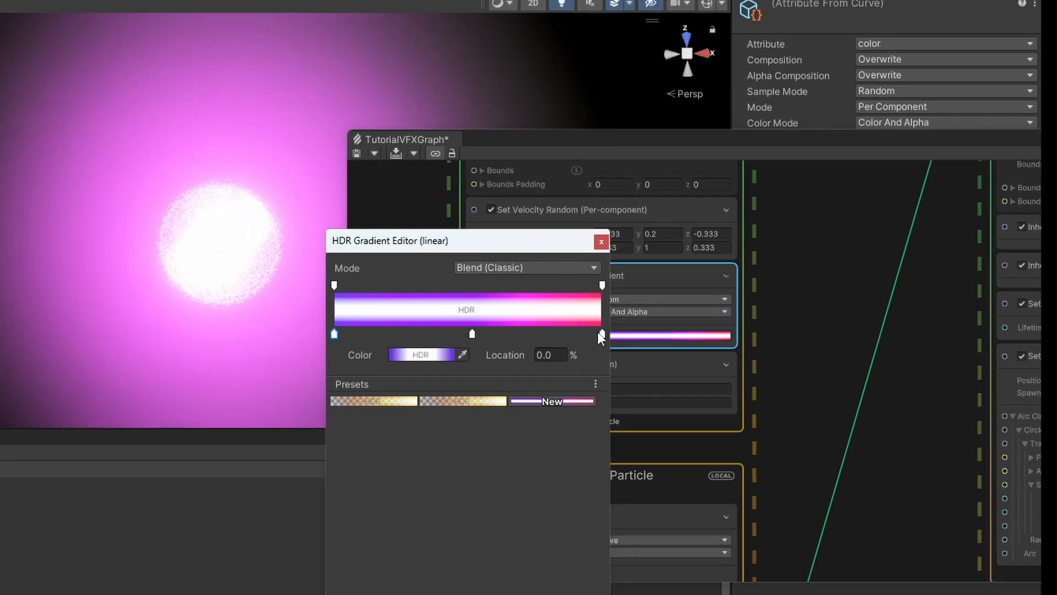
left_click(608, 352)
left_click(412, 301)
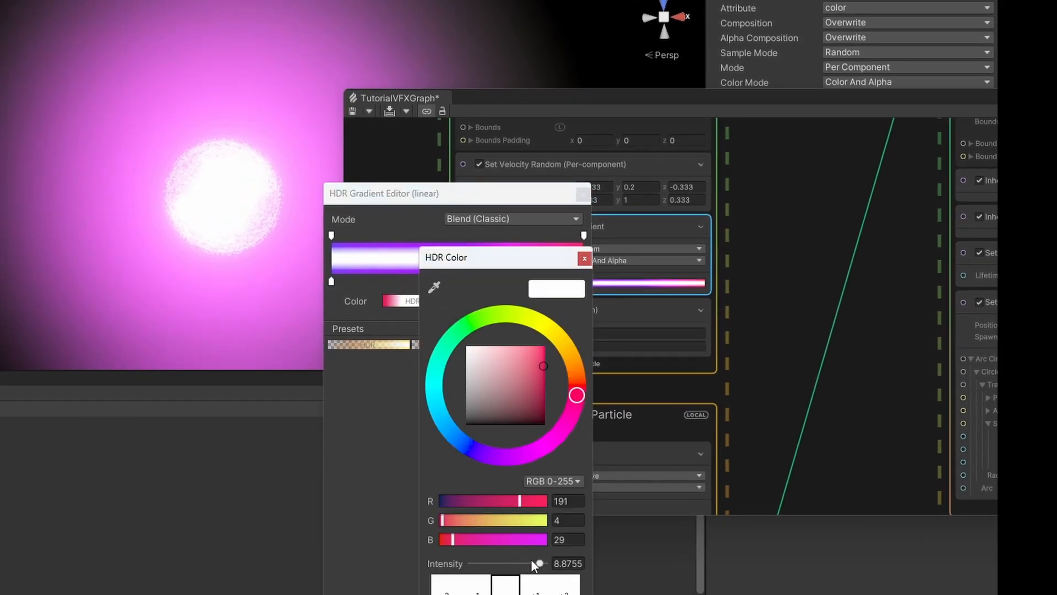
left_click_drag(532, 562, 507, 564)
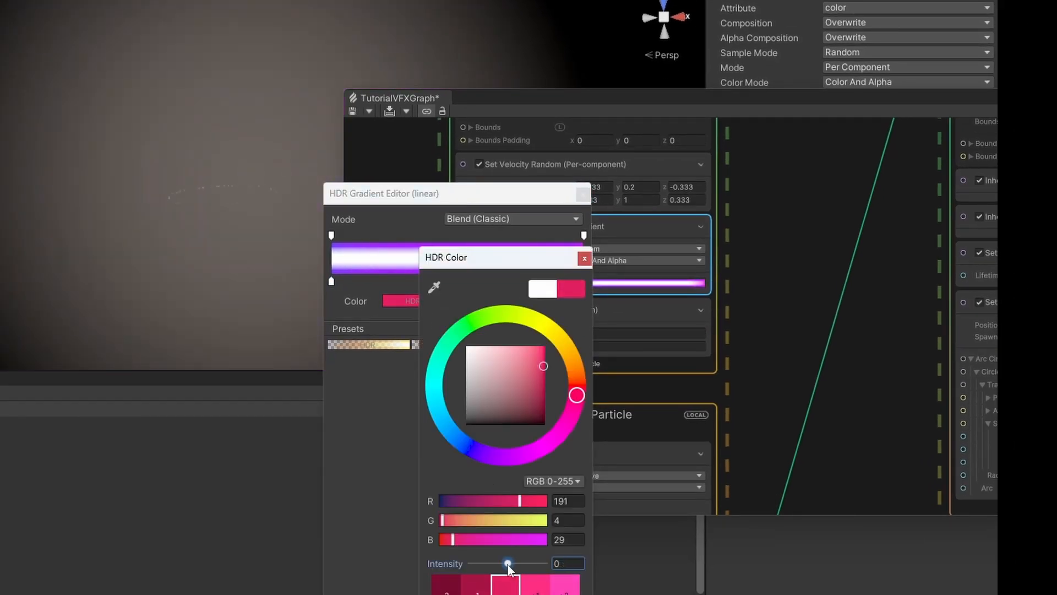
left_click(584, 259)
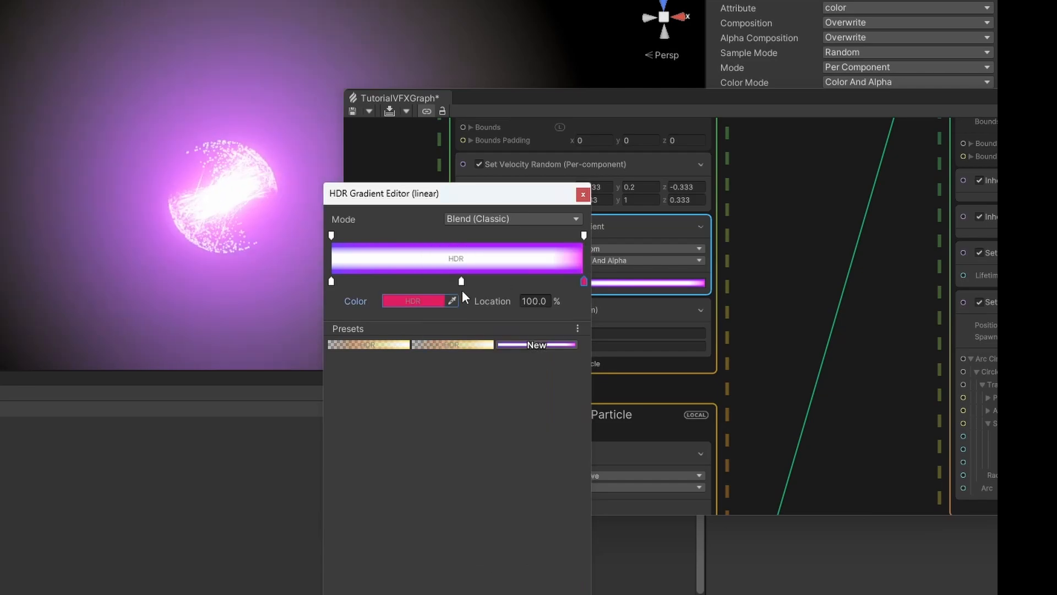
- Set the HDR intensity of the gradient's middle color key to 0.3 and of its first key to 0.1
left_click(438, 282)
left_click(412, 302)
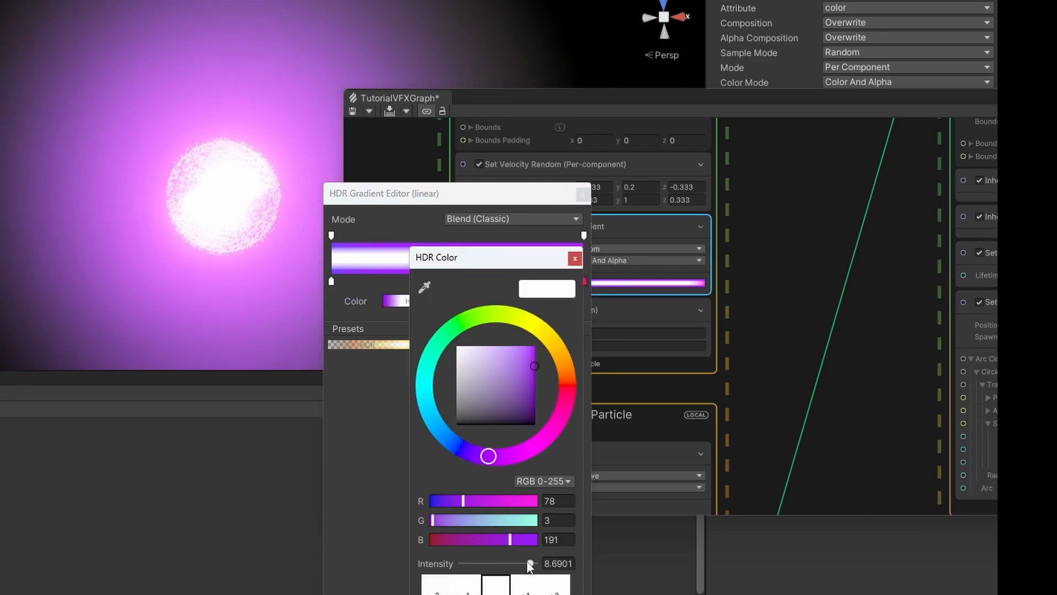
left_click_drag(530, 563, 499, 563)
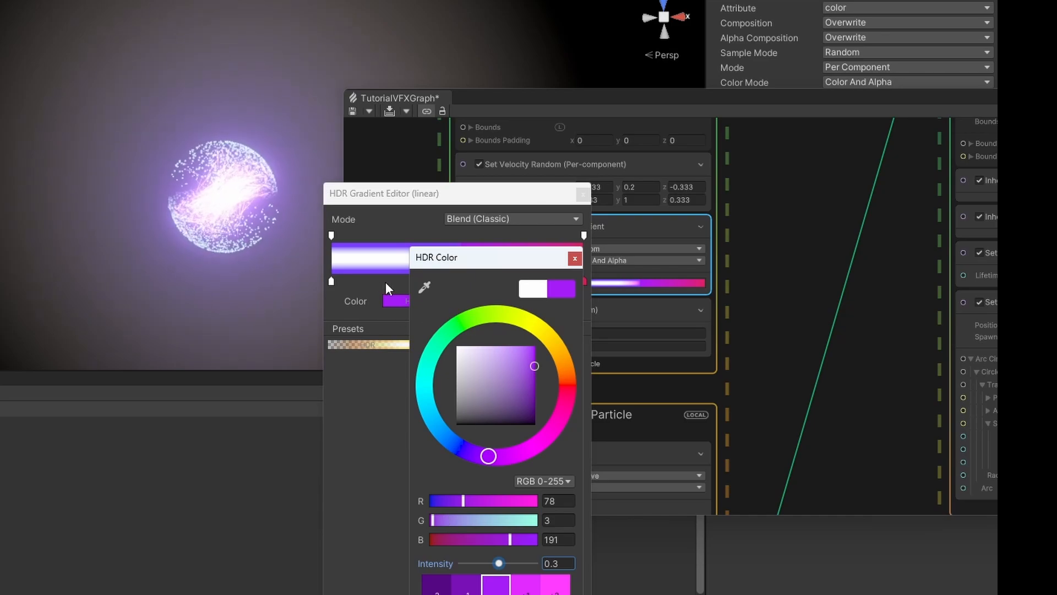
left_click(331, 282)
left_click(416, 301)
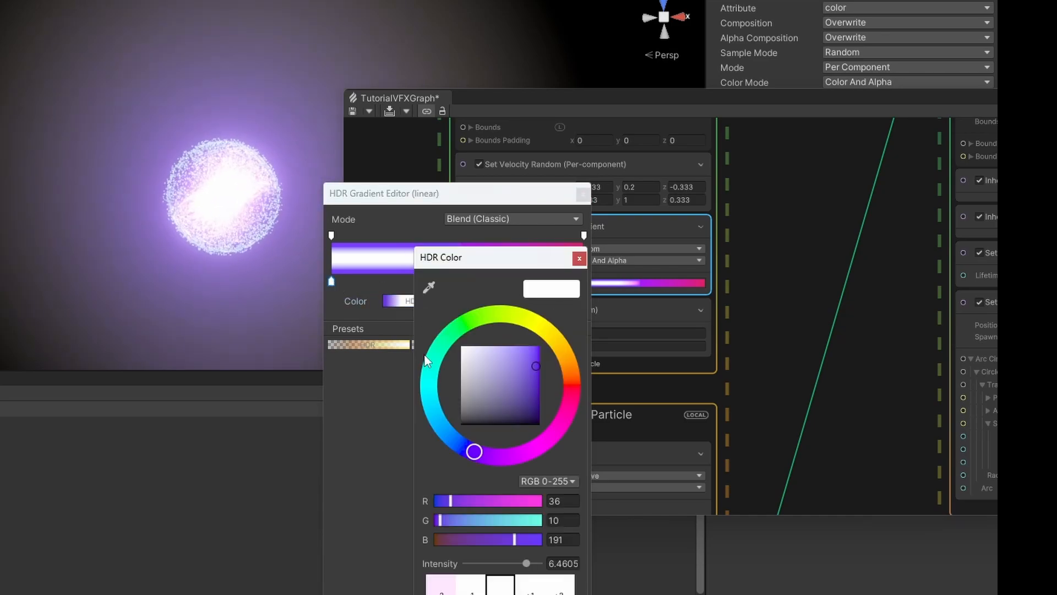
left_click(516, 562)
left_click_drag(508, 563, 505, 562)
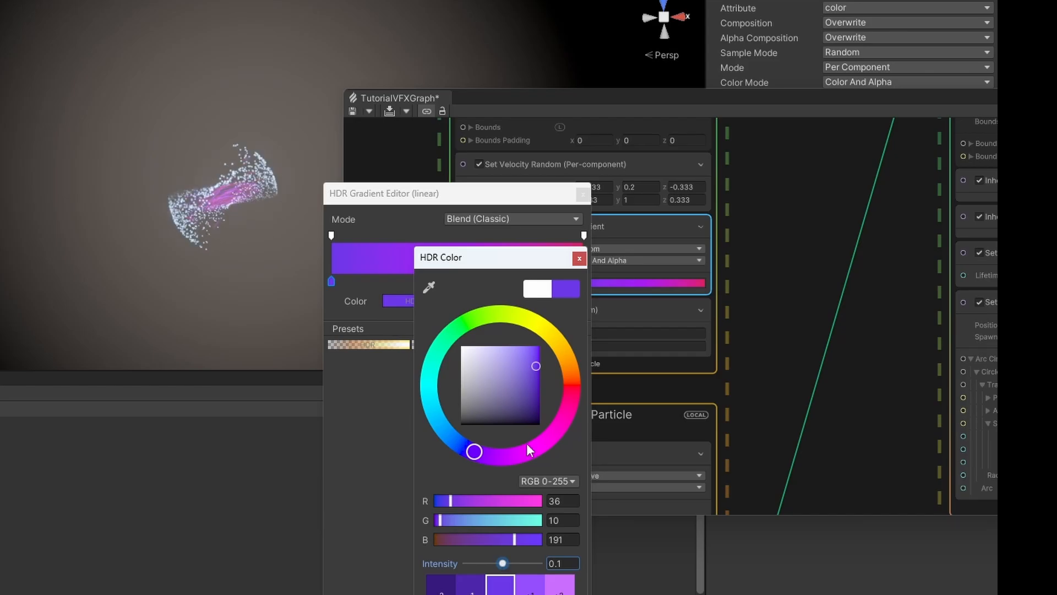
left_click(383, 435)
- Examine the dimmed trails in the scene and review the Trail Bodies output and Heads settings in the graph
left_click_drag(245, 235, 224, 193, "alt")
middle_click_drag(870, 423, 482, 210)
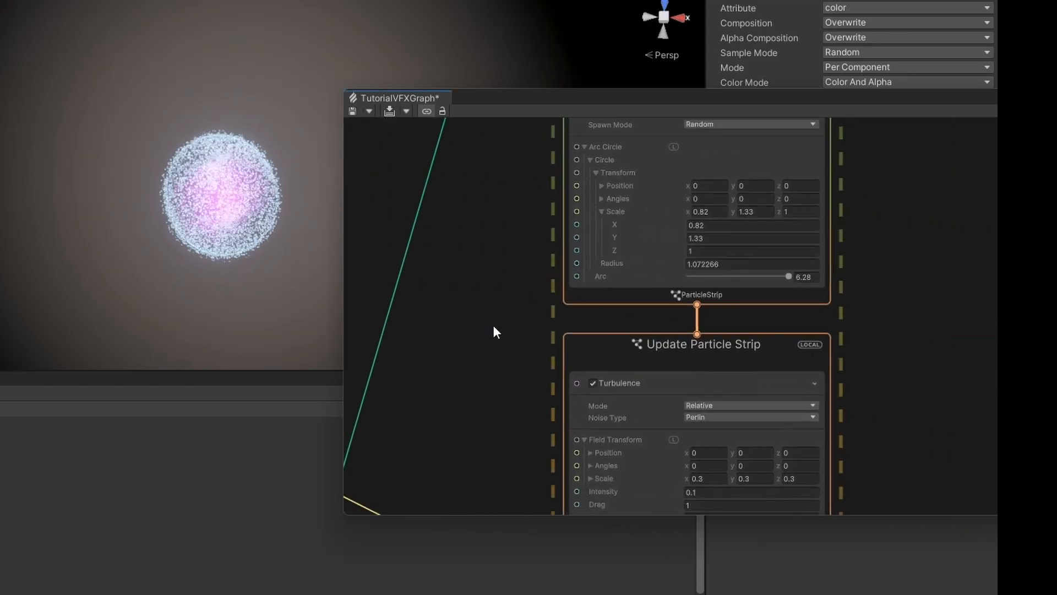
middle_click_drag(851, 469, 810, 165)
middle_click_drag(790, 461, 815, 292)
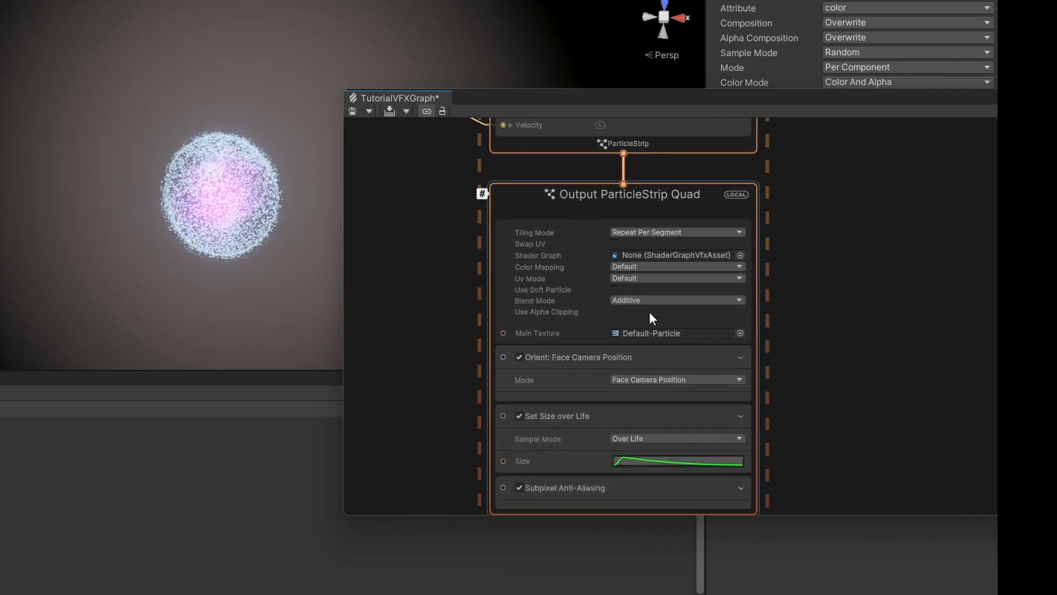
scroll(399, 278, "down", 10)
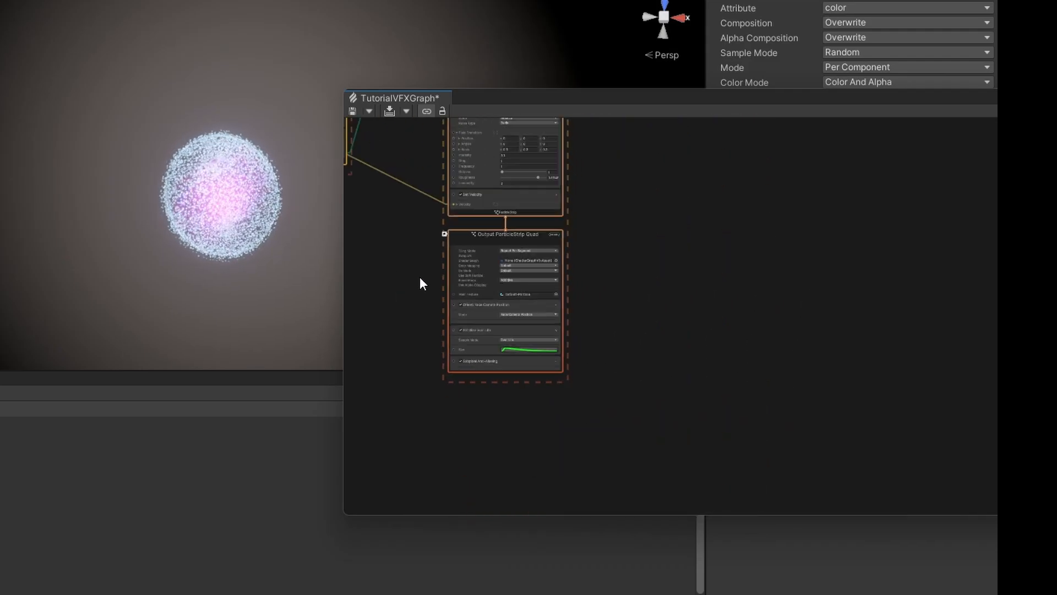
scroll(612, 357, "up", 6)
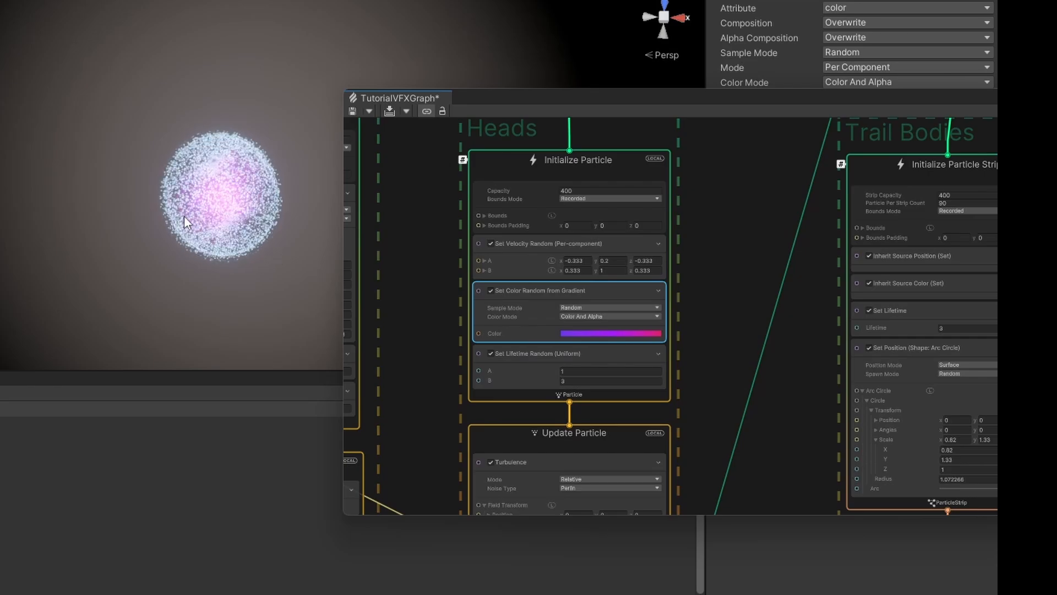
left_click_drag(184, 216, 210, 192, "alt")
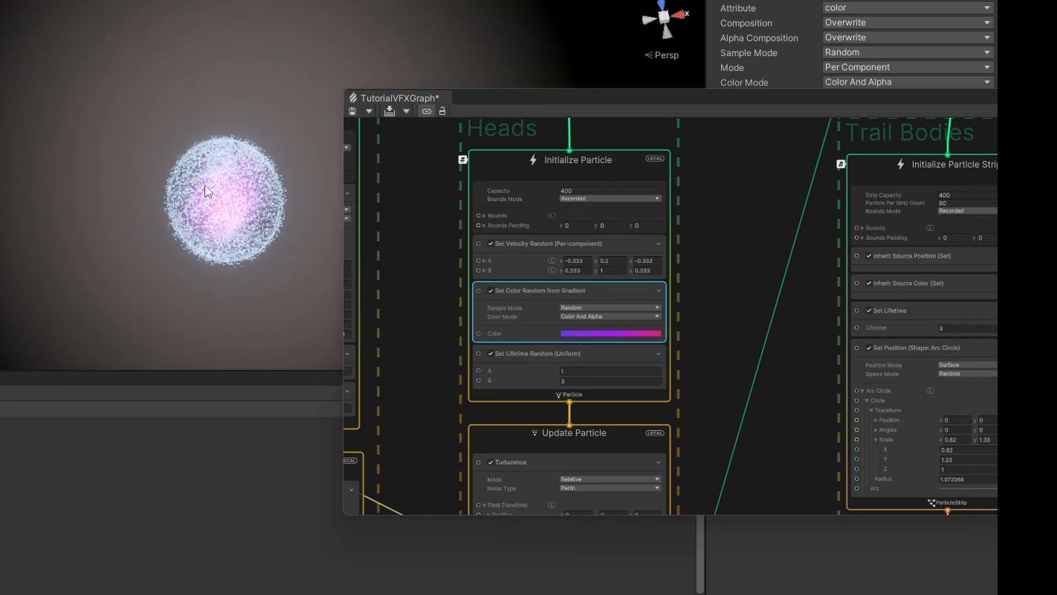
middle_click_drag(390, 298, 495, 301)
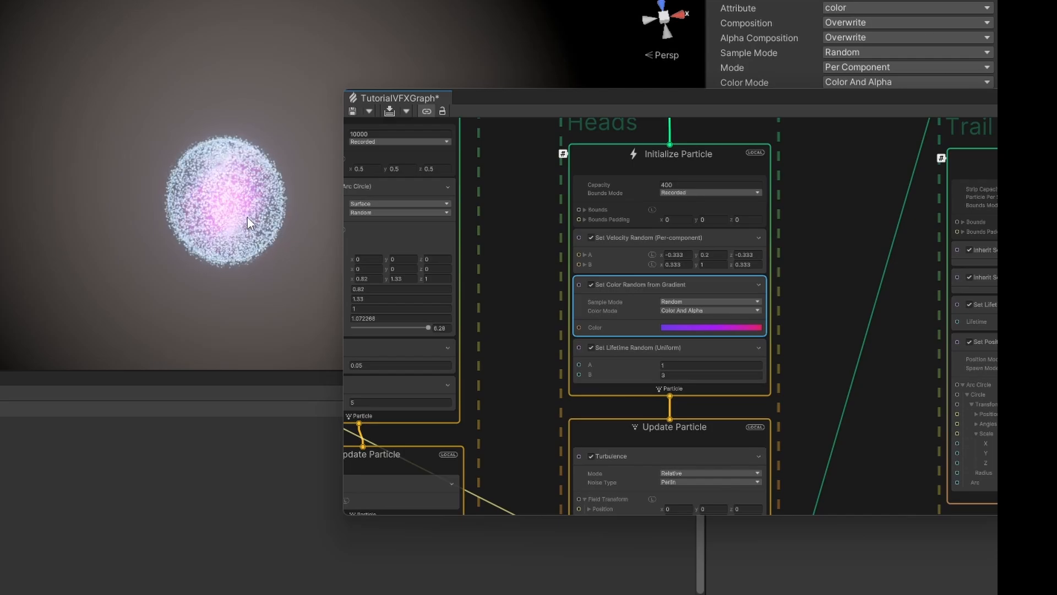
- Set the HDR intensity of the middle purple key in the Heads color gradient to 3.7 and check the glow in the scene
left_click(667, 328)
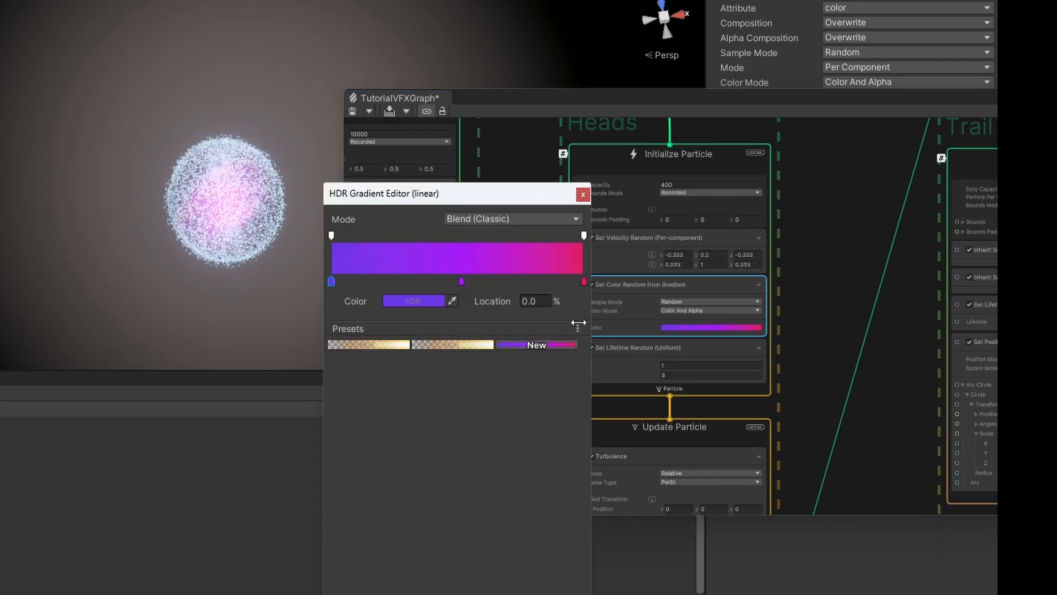
left_click(461, 281)
left_click(422, 302)
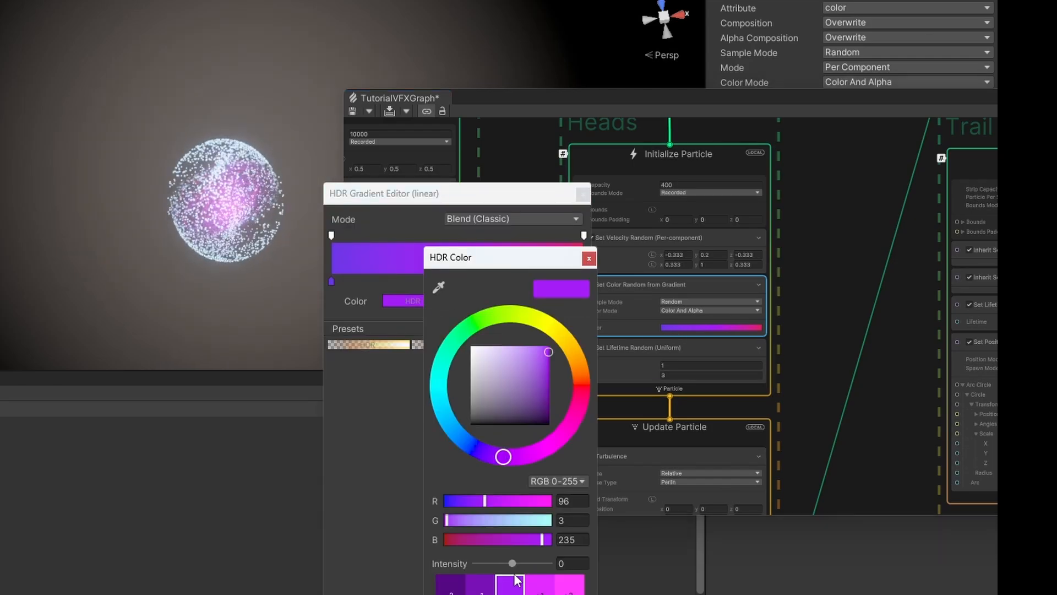
left_click_drag(513, 563, 523, 563)
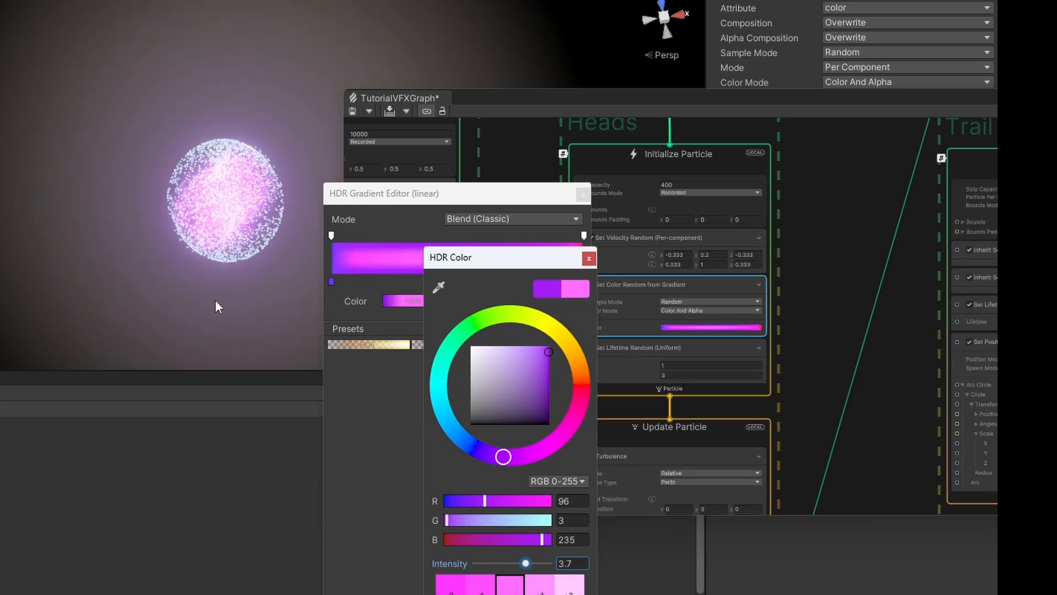
left_click_drag(215, 306, 179, 252, "alt")
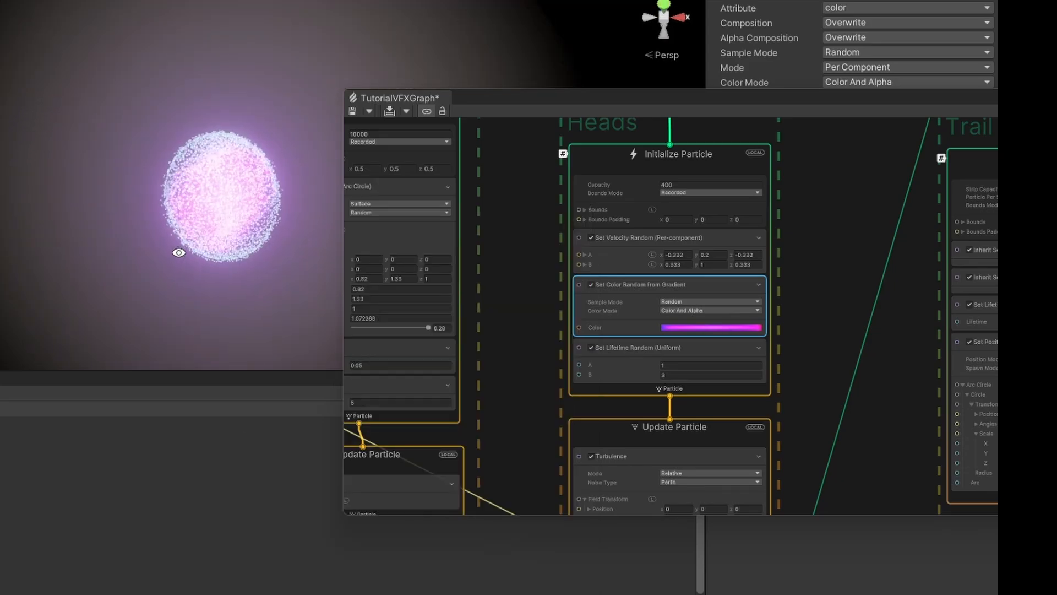
- Lighten the middle purple key in the Heads color gradient to RGB 114, 38, 229 and check the glow in the scene
left_click(726, 328)
left_click(422, 304)
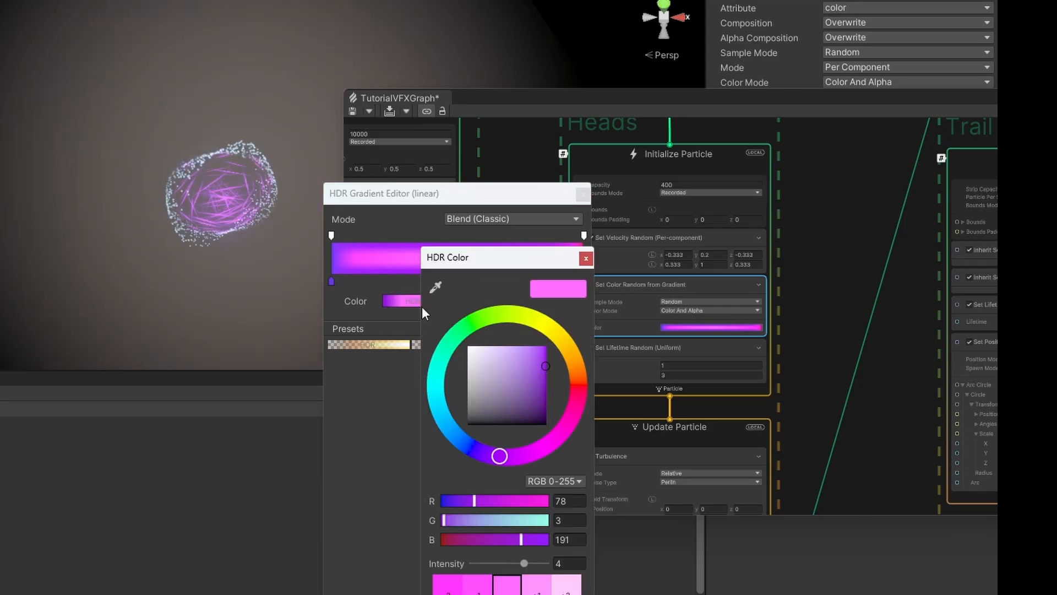
left_click_drag(543, 361, 534, 354)
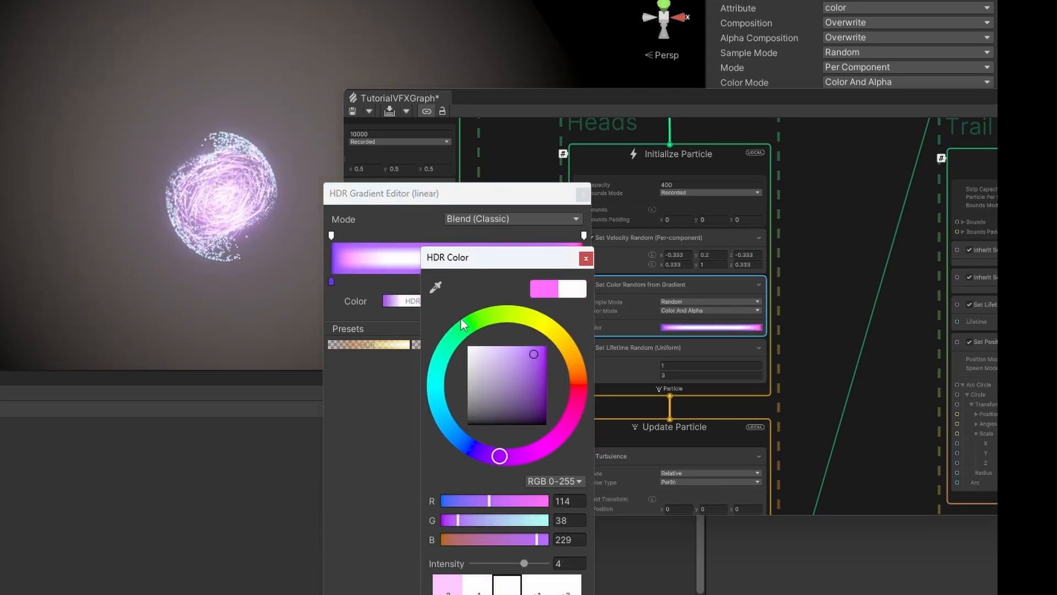
left_click(586, 258)
left_click(583, 196)
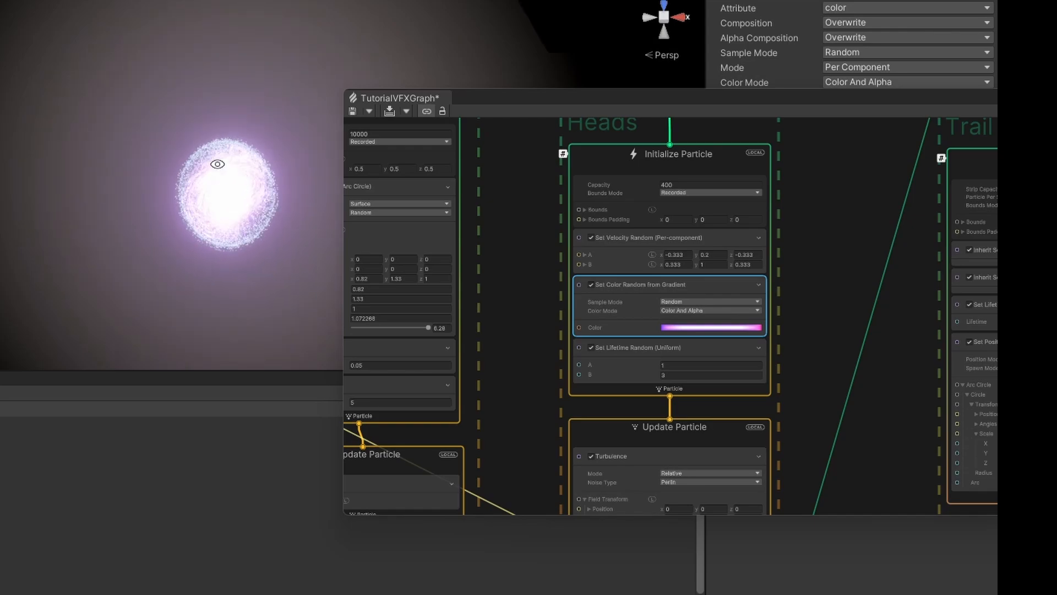
left_click_drag(217, 163, 231, 220, "alt")
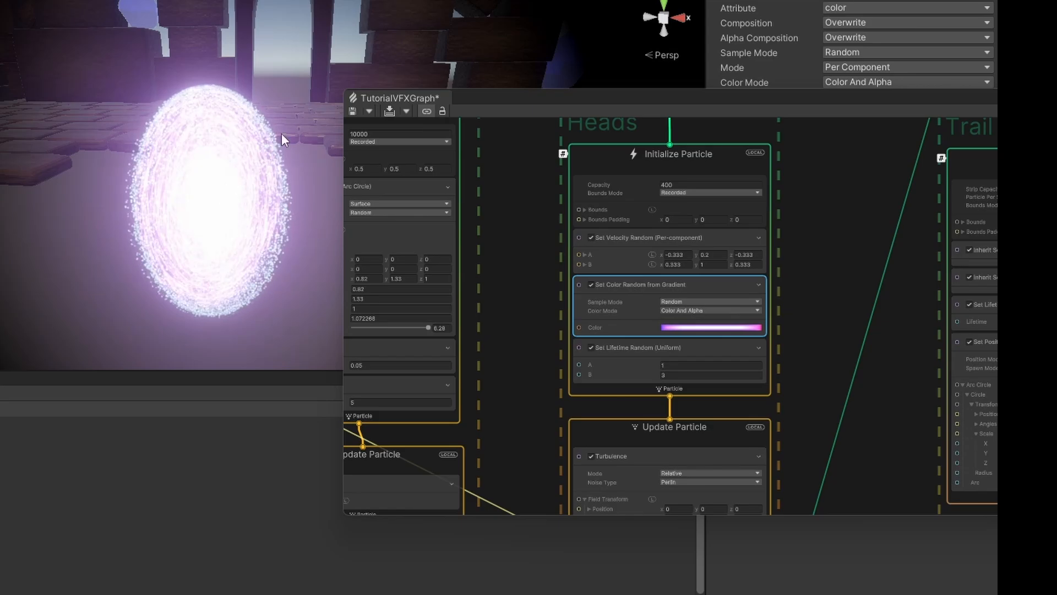
- Lower the HDR intensity of the middle key in the Heads color gradient and inspect the portal from several angles
left_click(698, 327)
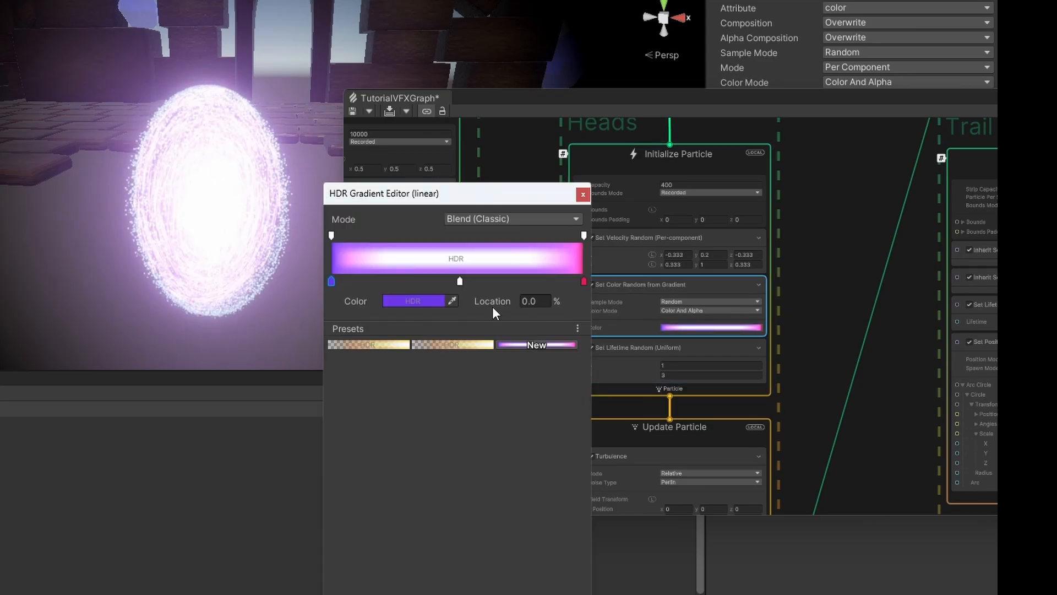
left_click(405, 301)
left_click_drag(531, 563, 523, 563)
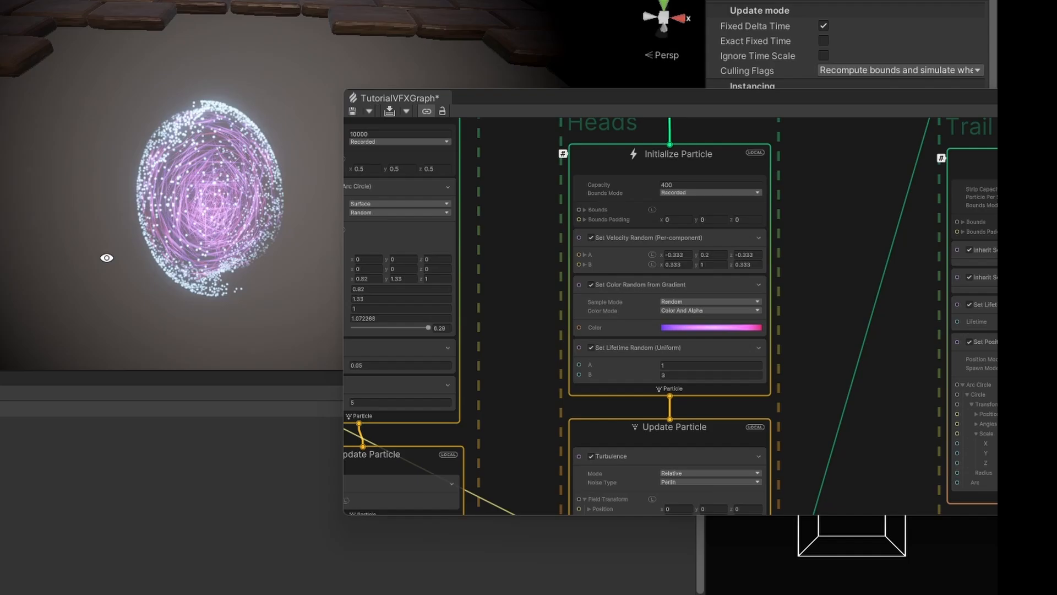
left_click_drag(106, 258, 145, 266, "alt")
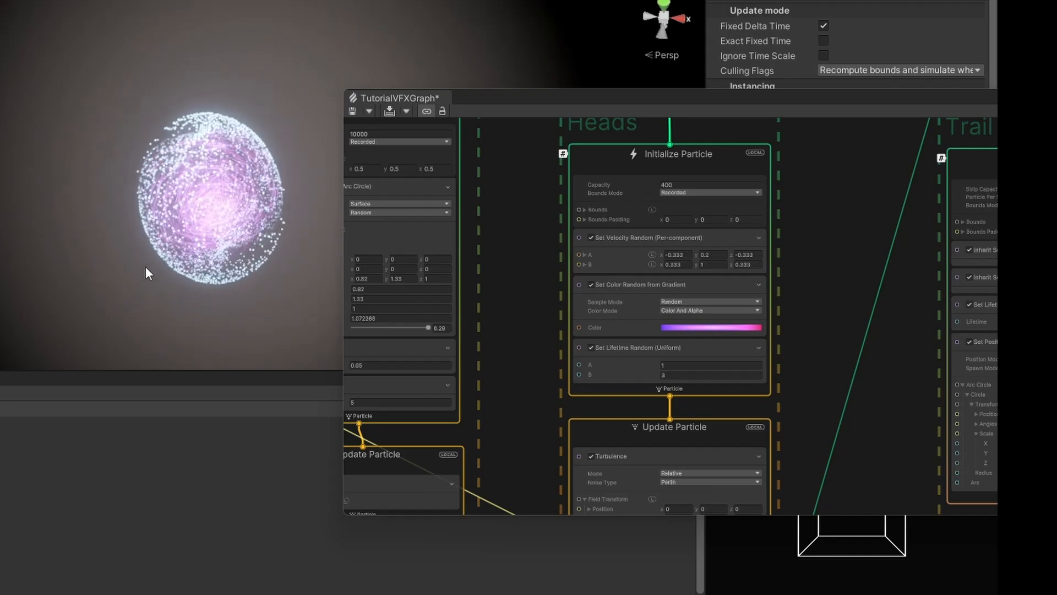
middle_click_drag(205, 229, 231, 189)
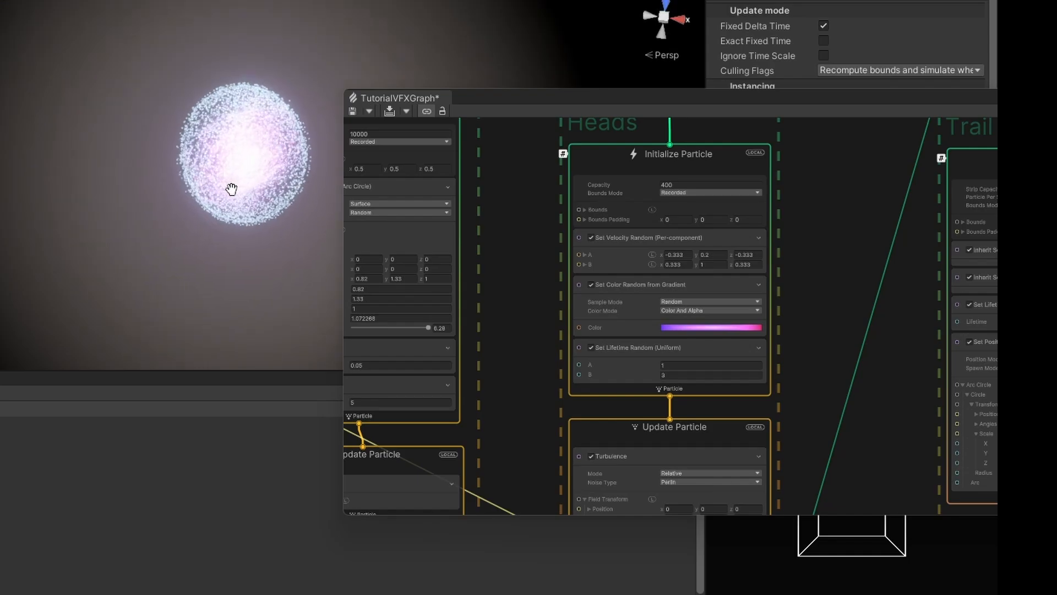
left_click_drag(230, 190, 230, 135, "alt")
- Set the ring particles' size to 0.02 in the System's Initialize Particle context and check the portal in the scene
middle_click_drag(498, 335, 619, 321)
left_click(498, 386)
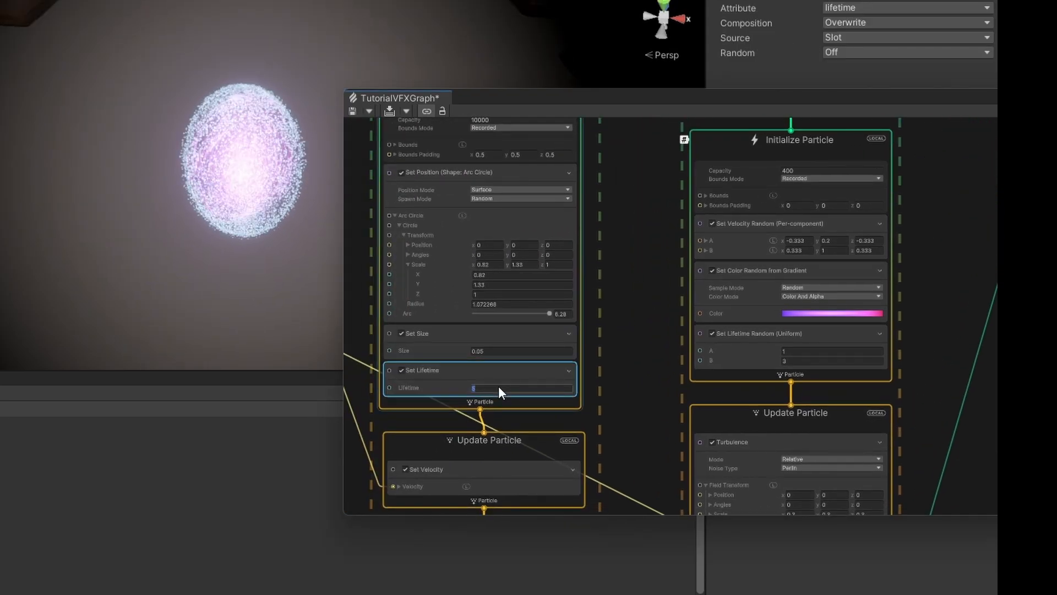
left_click(494, 349)
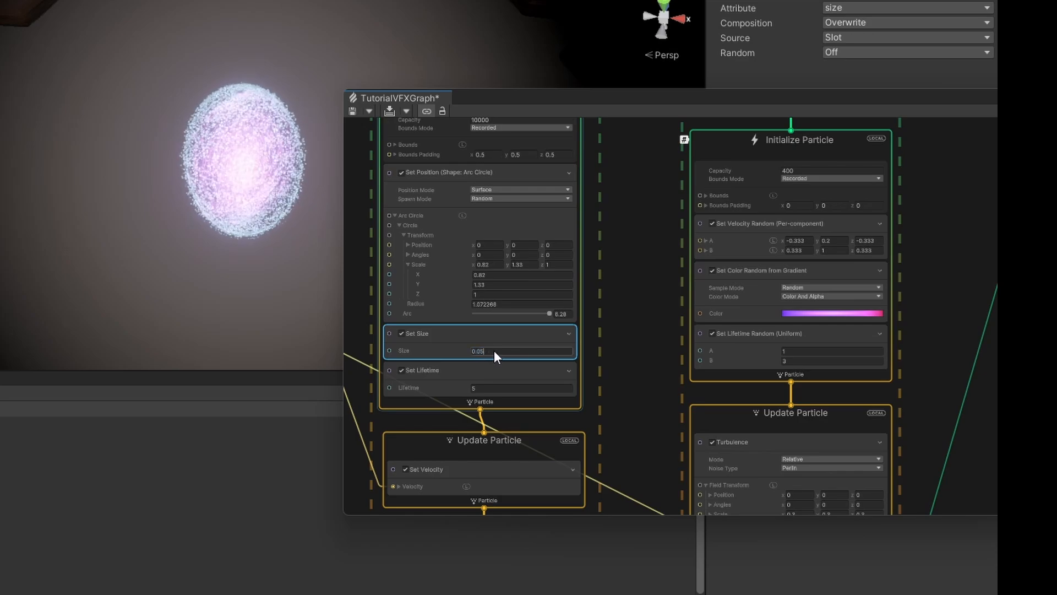
type("0.02")
left_click(607, 270)
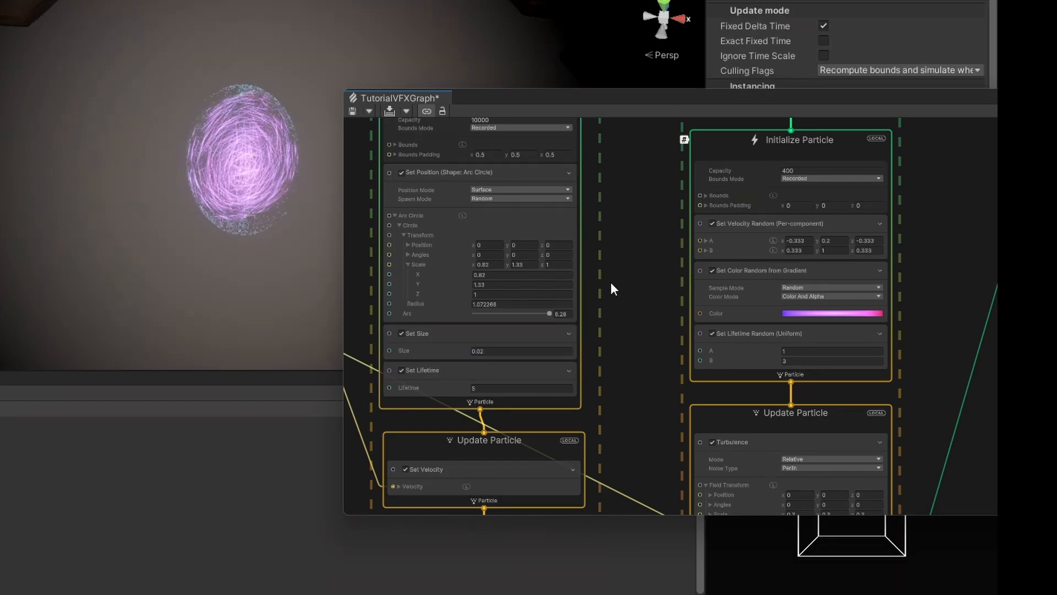
left_click_drag(228, 268, 220, 189, "alt")
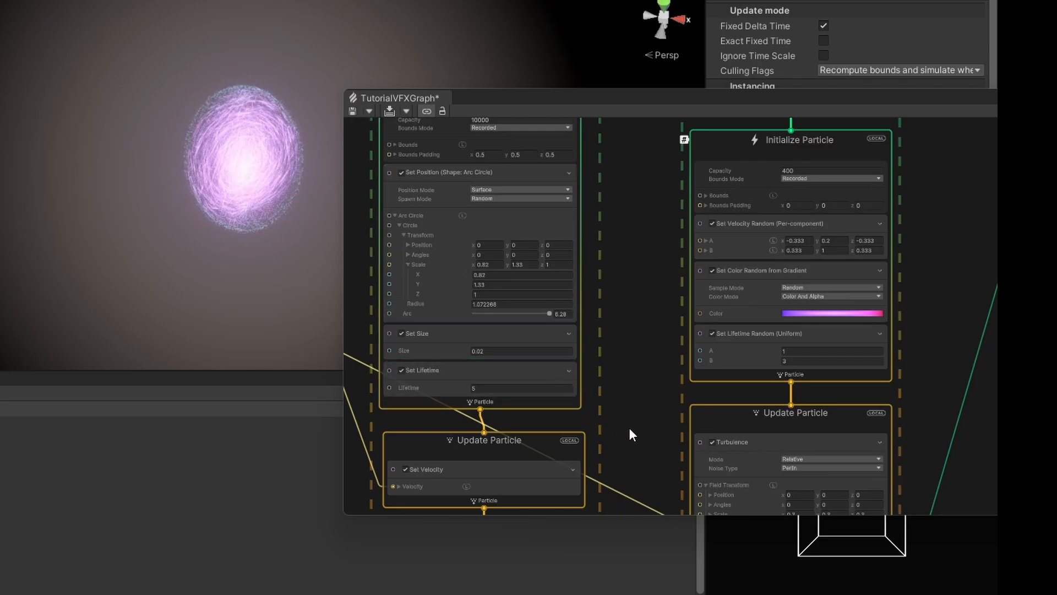
- Set the HDR intensity of the first light blue key in the System output's color over life gradient to 7.8 and check the scene
scroll(629, 428, "down", 10)
left_click(550, 392)
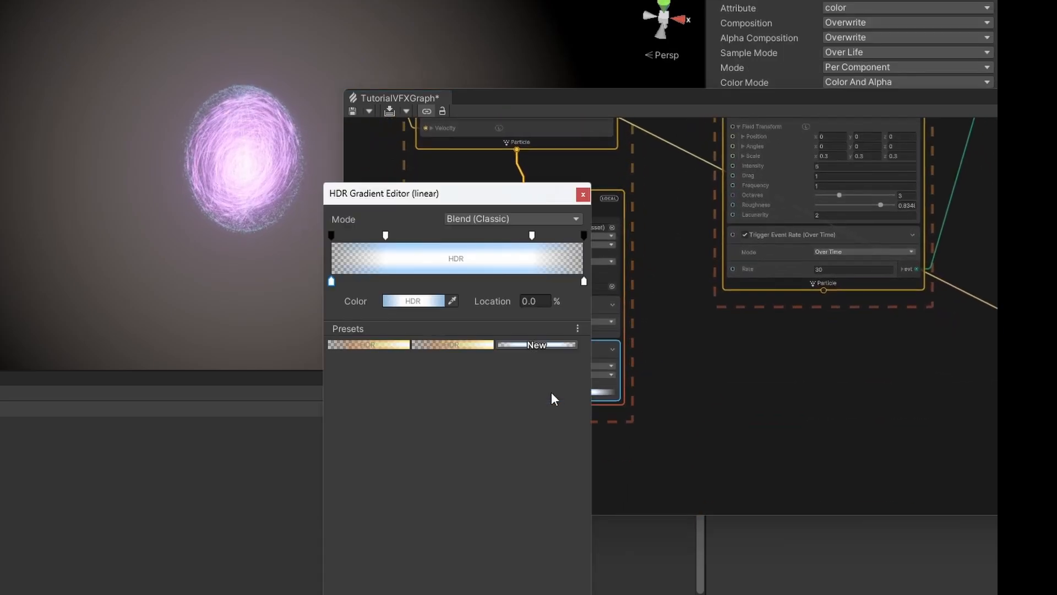
left_click(405, 301)
left_click_drag(526, 558, 540, 565)
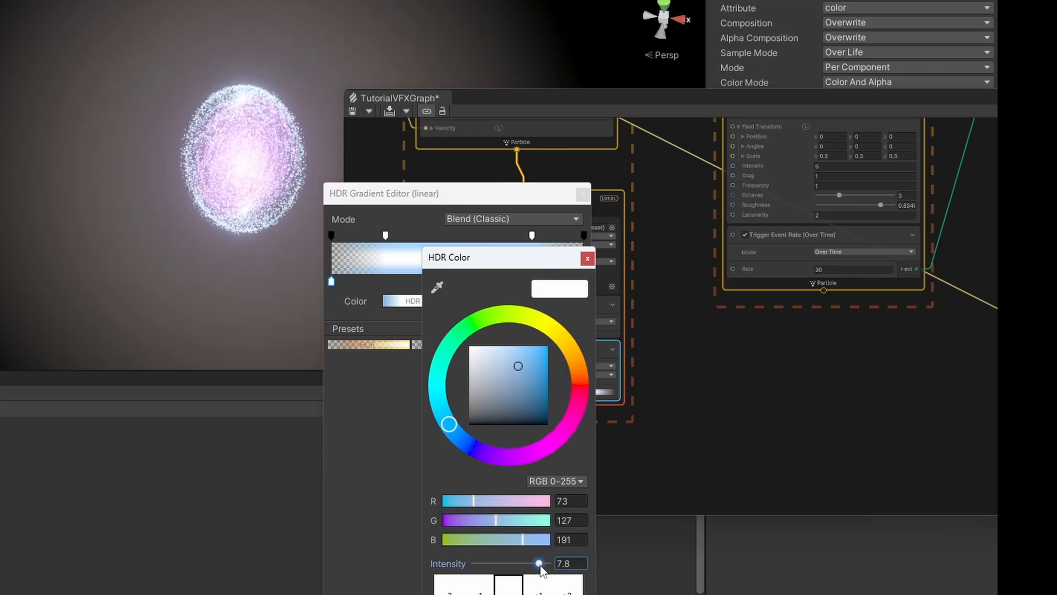
left_click(640, 380)
middle_click_drag(282, 212, 272, 314)
left_click_drag(271, 314, 281, 71, "alt")
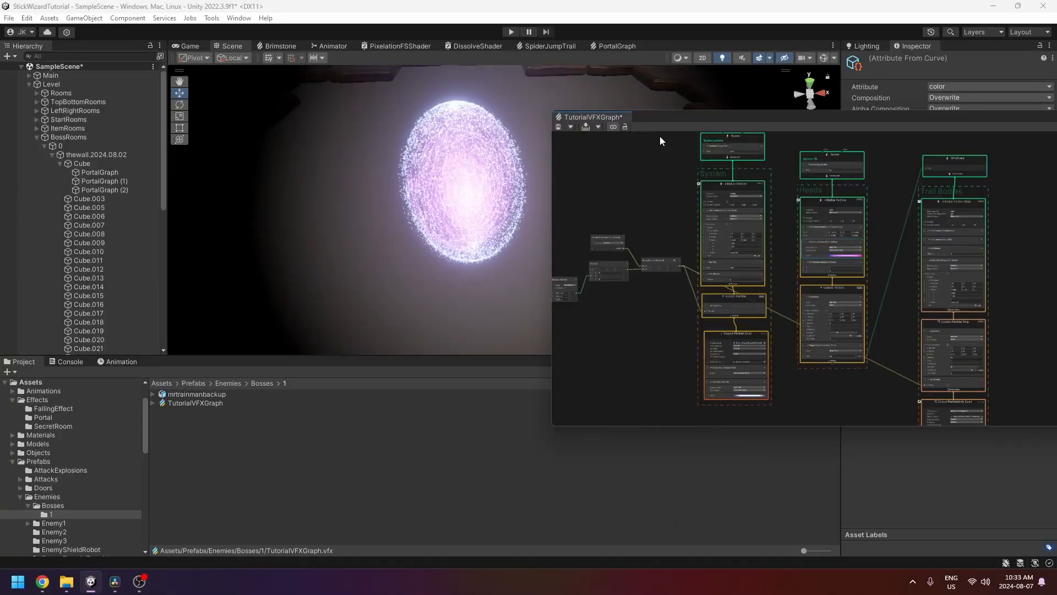